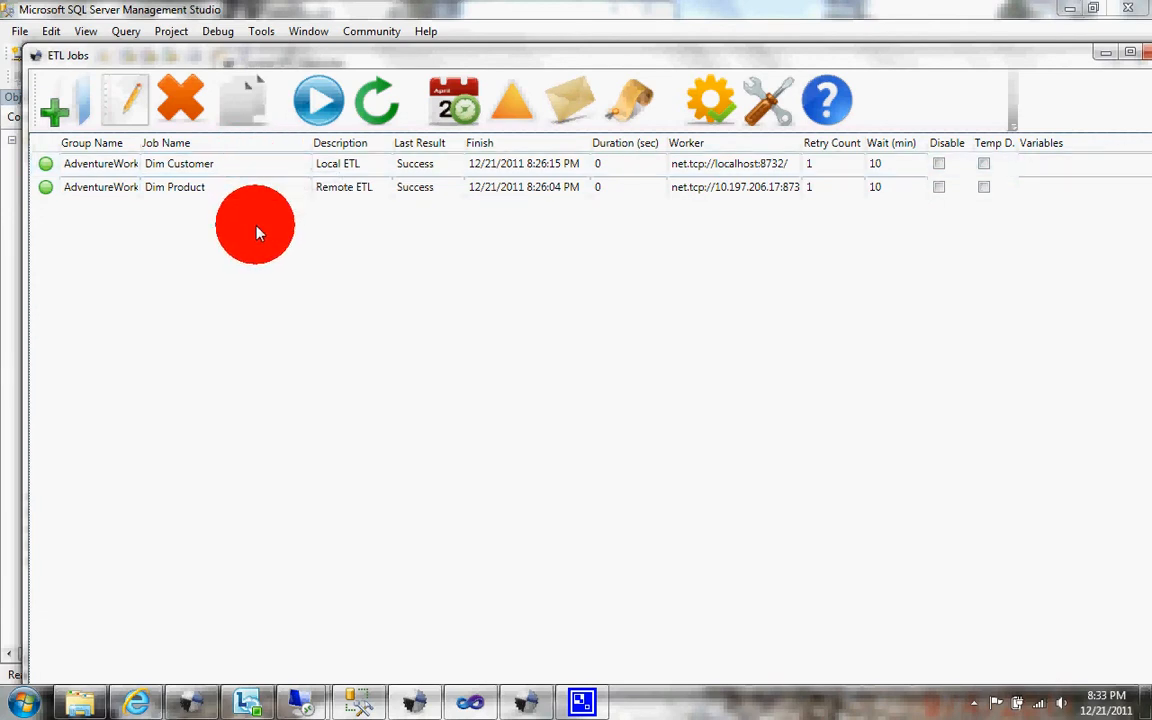
# Step: Open the Dim Customer job and review its SQL Select extractor's data source, initial catalog and select query
pyautogui.click(284, 161)
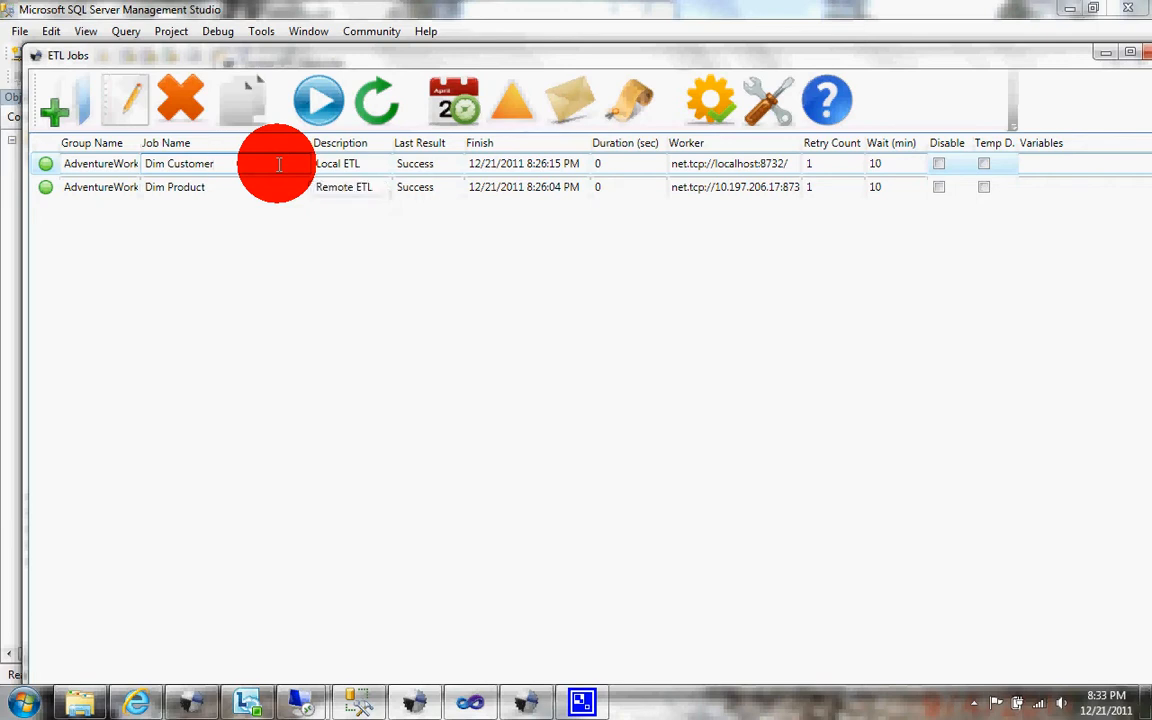
pyautogui.click(238, 192)
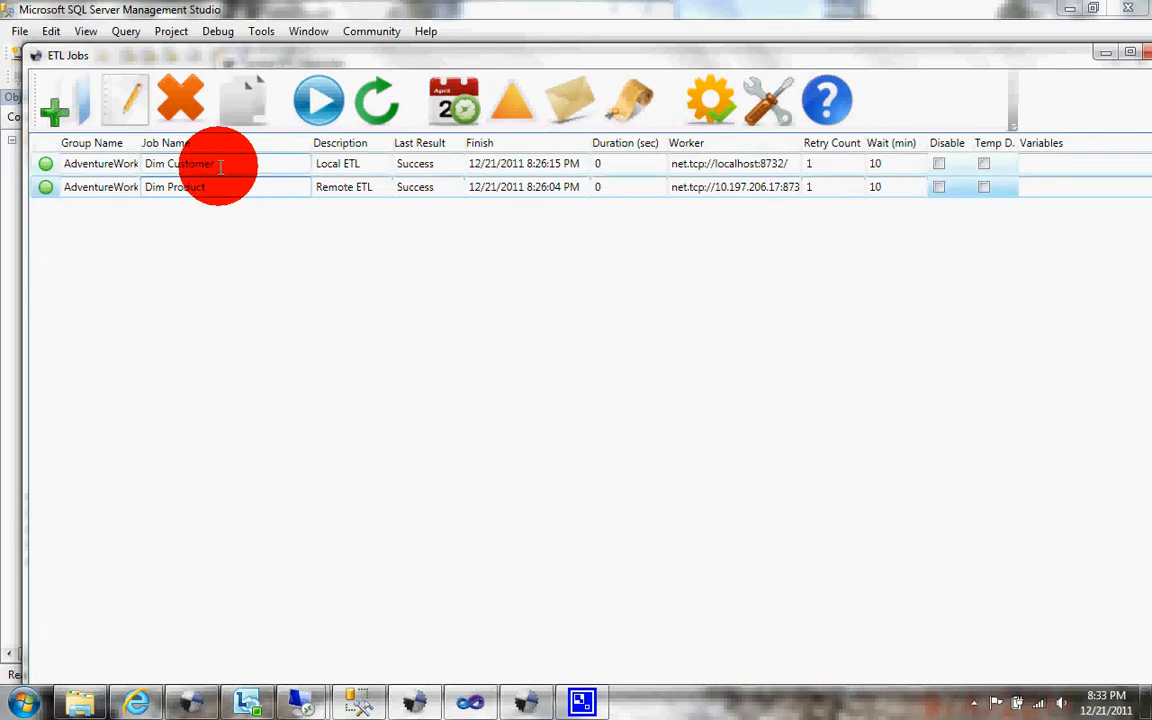
pyautogui.click(218, 164)
pyautogui.click(122, 102)
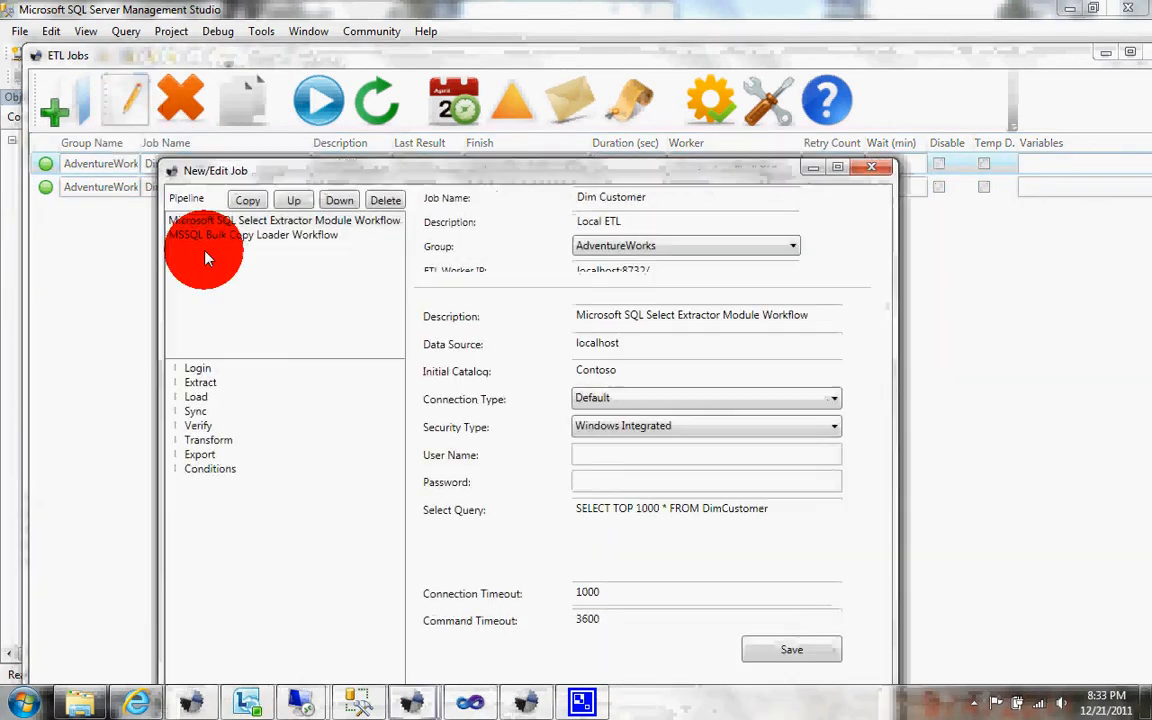
pyautogui.moveTo(519, 183); pyautogui.dragTo(504, 103)
pyautogui.moveTo(607, 267)
pyautogui.mouseDown()
pyautogui.moveTo(522, 266)
pyautogui.moveTo(518, 277)
pyautogui.moveTo(518, 266)
pyautogui.moveTo(557, 273)
pyautogui.mouseUp()
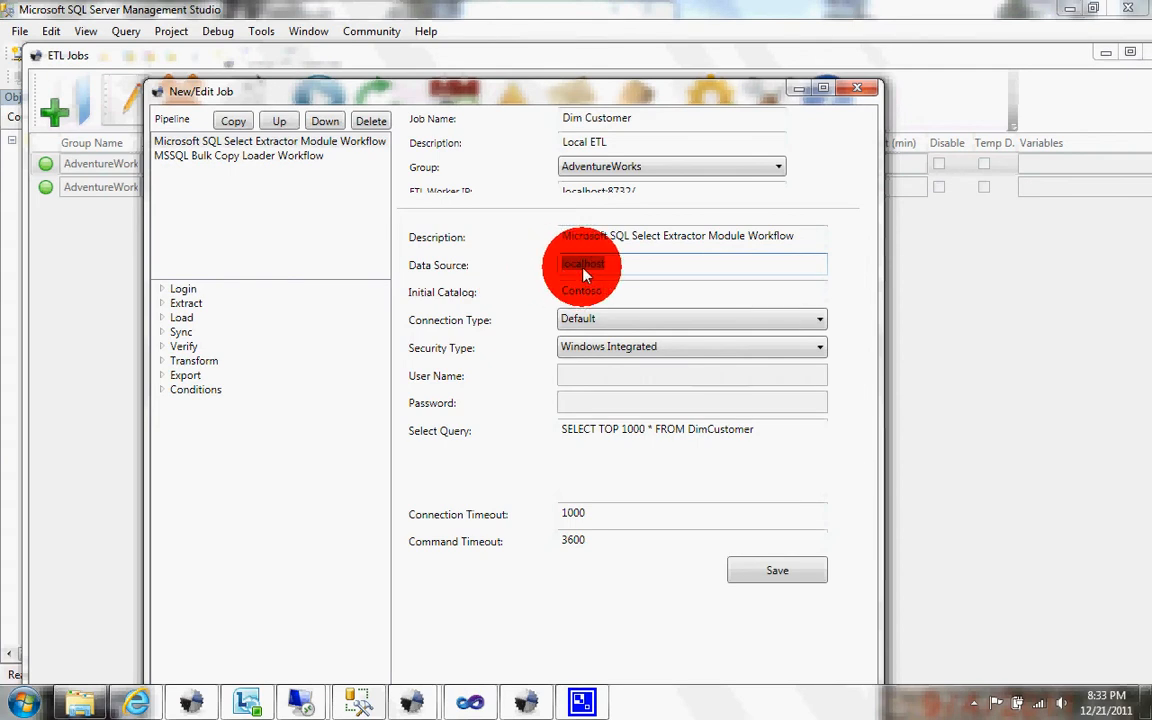
pyautogui.click(583, 266)
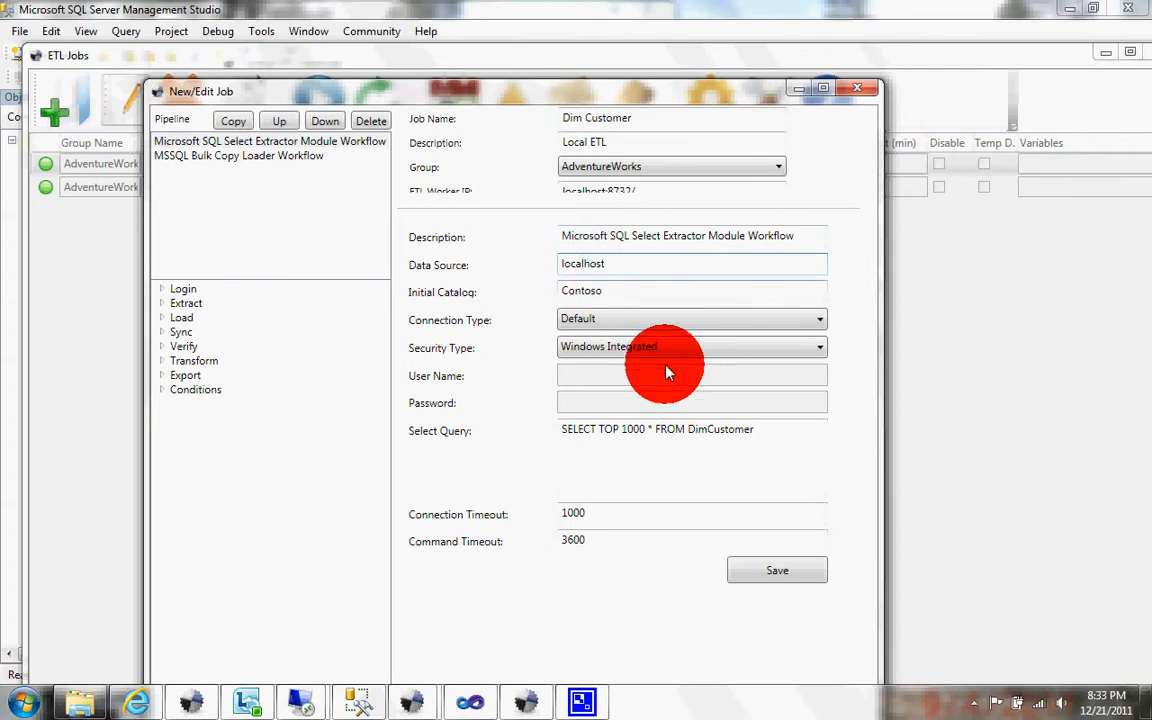
pyautogui.moveTo(607, 292)
pyautogui.mouseDown()
pyautogui.moveTo(535, 297)
pyautogui.moveTo(674, 391)
pyautogui.moveTo(768, 431)
pyautogui.moveTo(535, 442)
pyautogui.mouseUp()
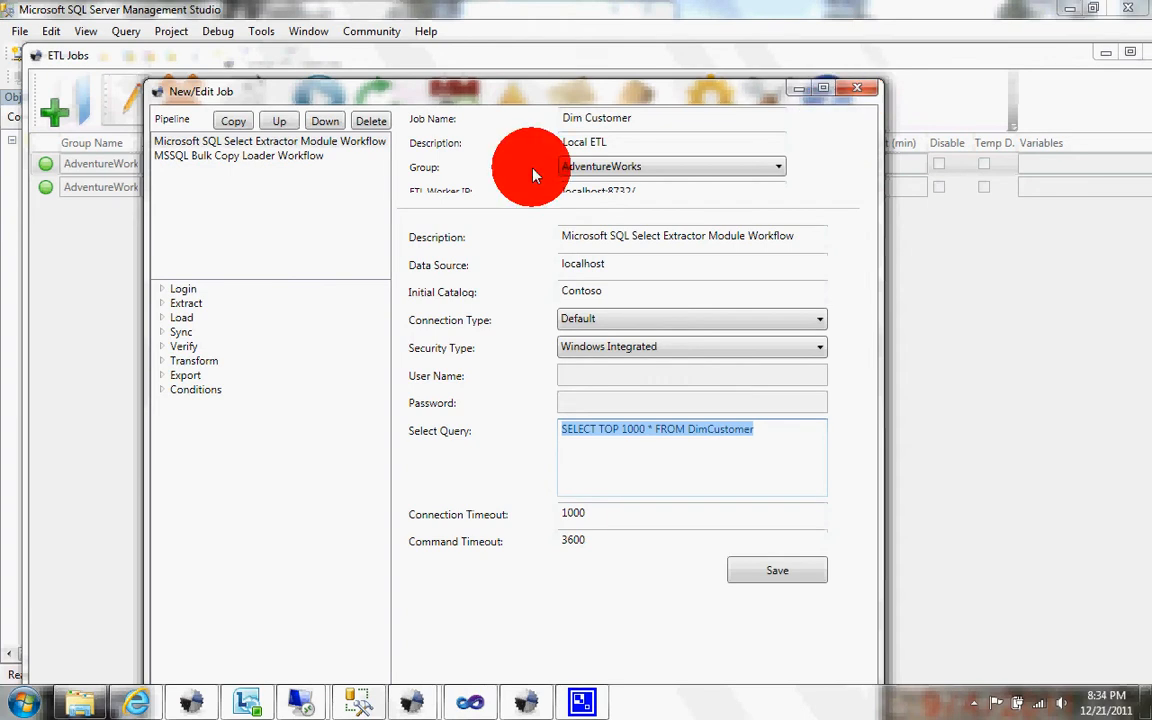
# Step: Review the Dim Customer bulk copy loader's target catalog, table name and truncate option, and close the job
pyautogui.click(336, 160)
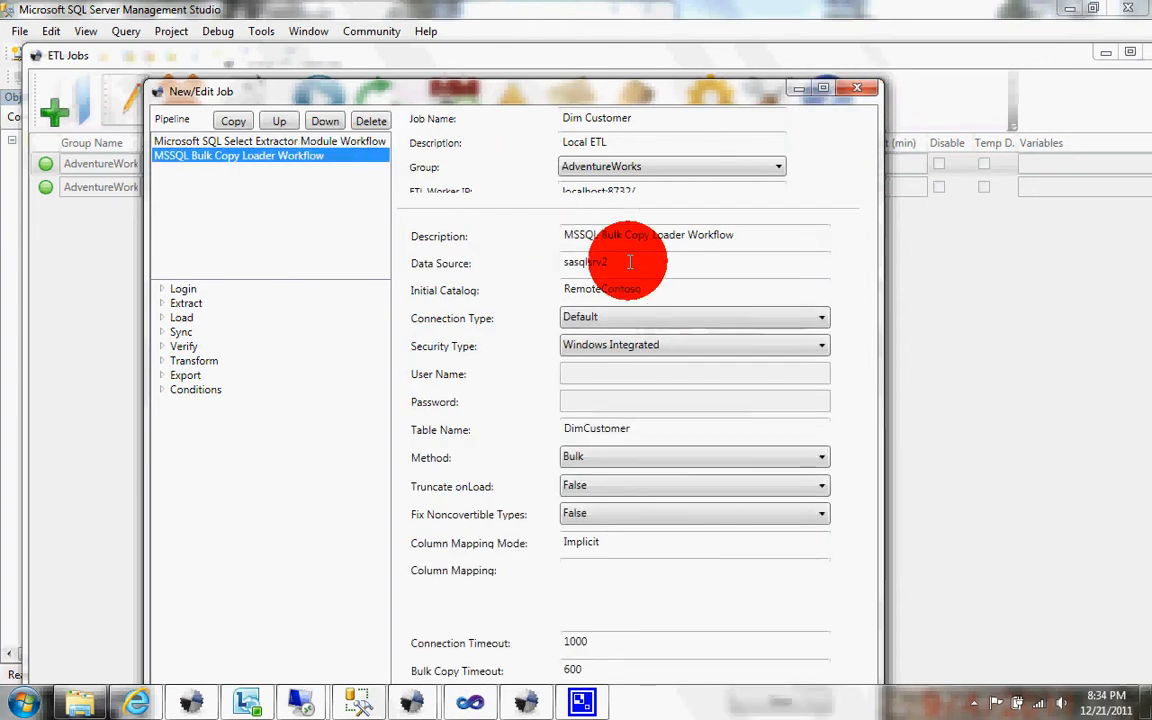
pyautogui.click(610, 288)
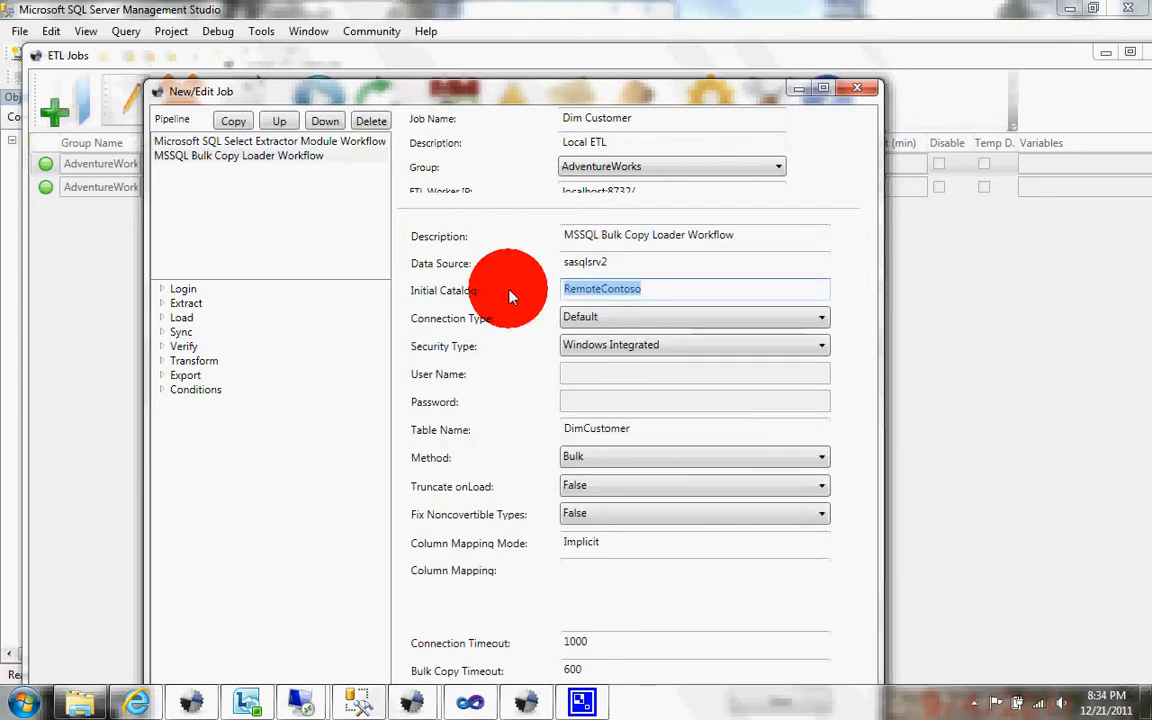
pyautogui.click(641, 428)
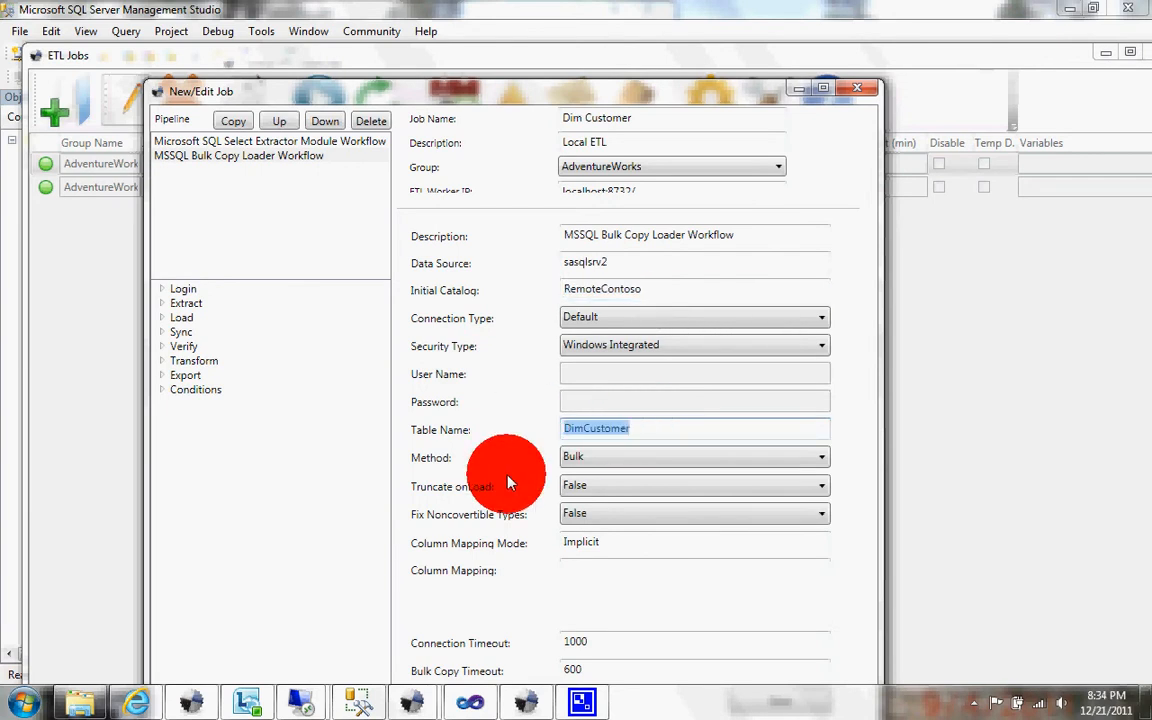
pyautogui.click(574, 490)
pyautogui.click(574, 490)
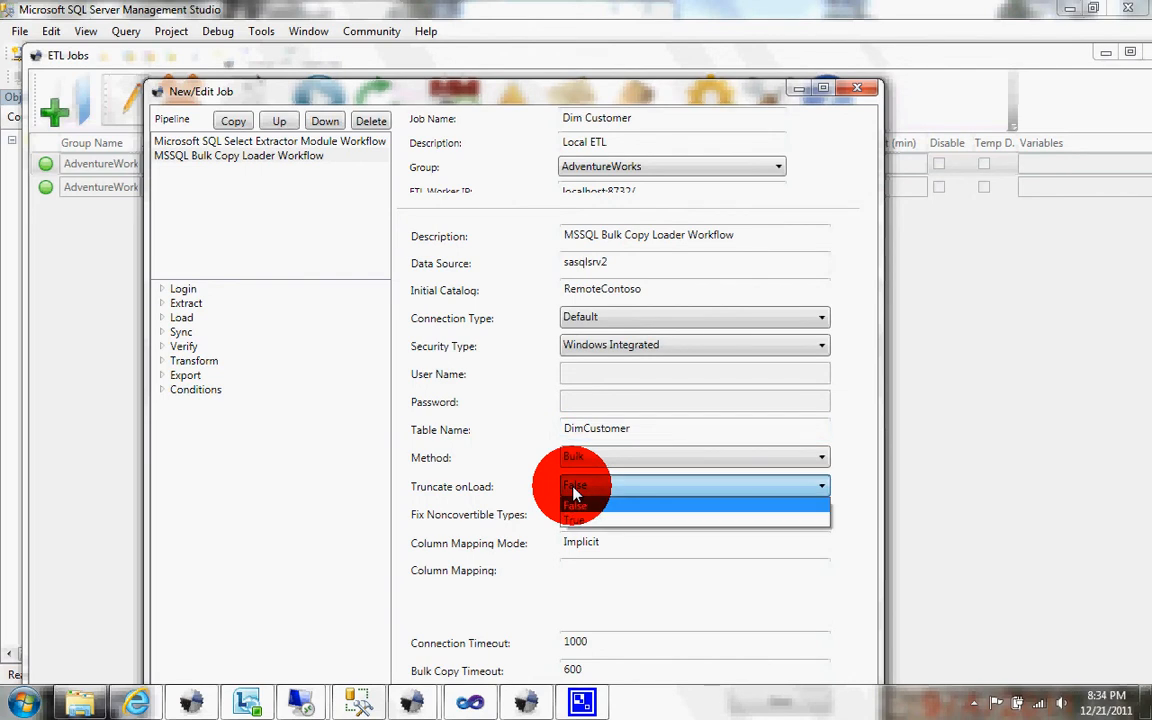
pyautogui.click(575, 505)
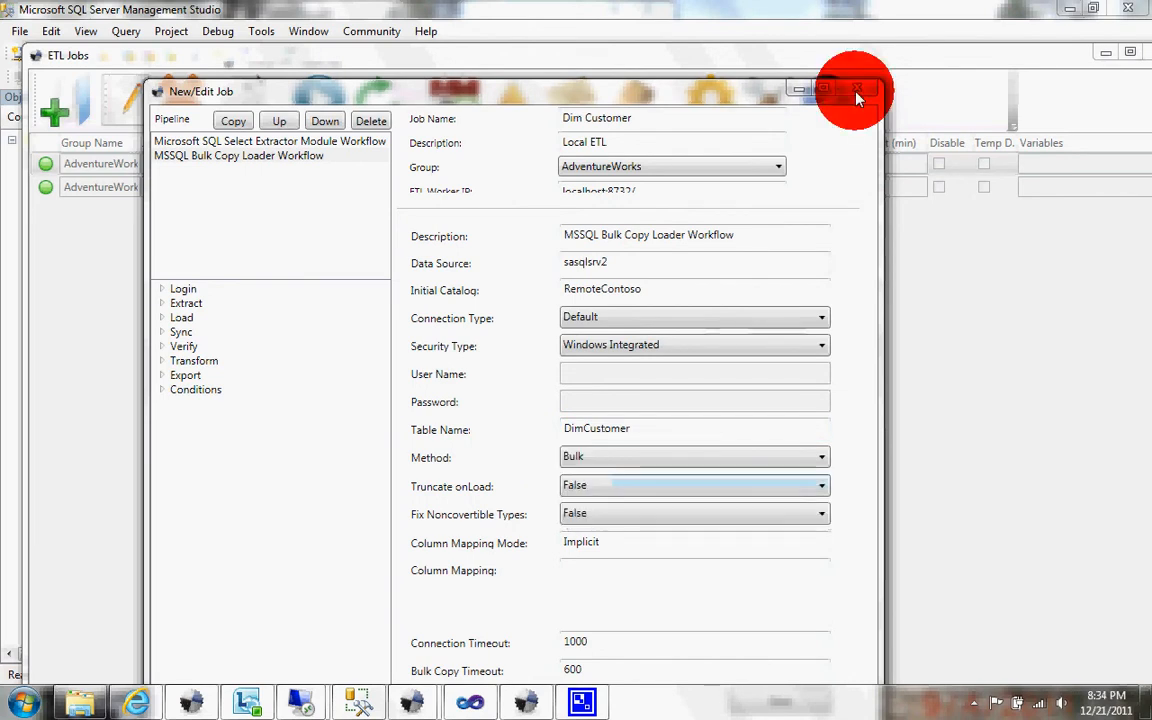
pyautogui.click(857, 88)
# Step: Open the Dim Product job and examine its SQL Select extractor's data source, initial catalog and source table
pyautogui.click(281, 186)
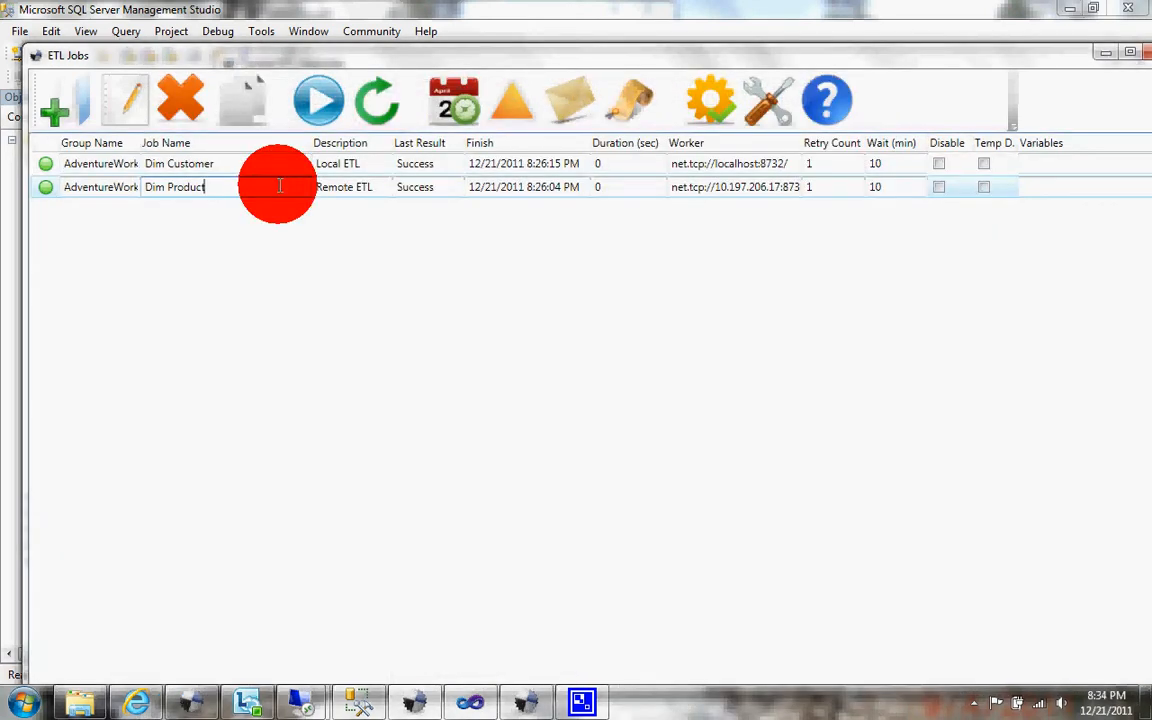
pyautogui.click(134, 115)
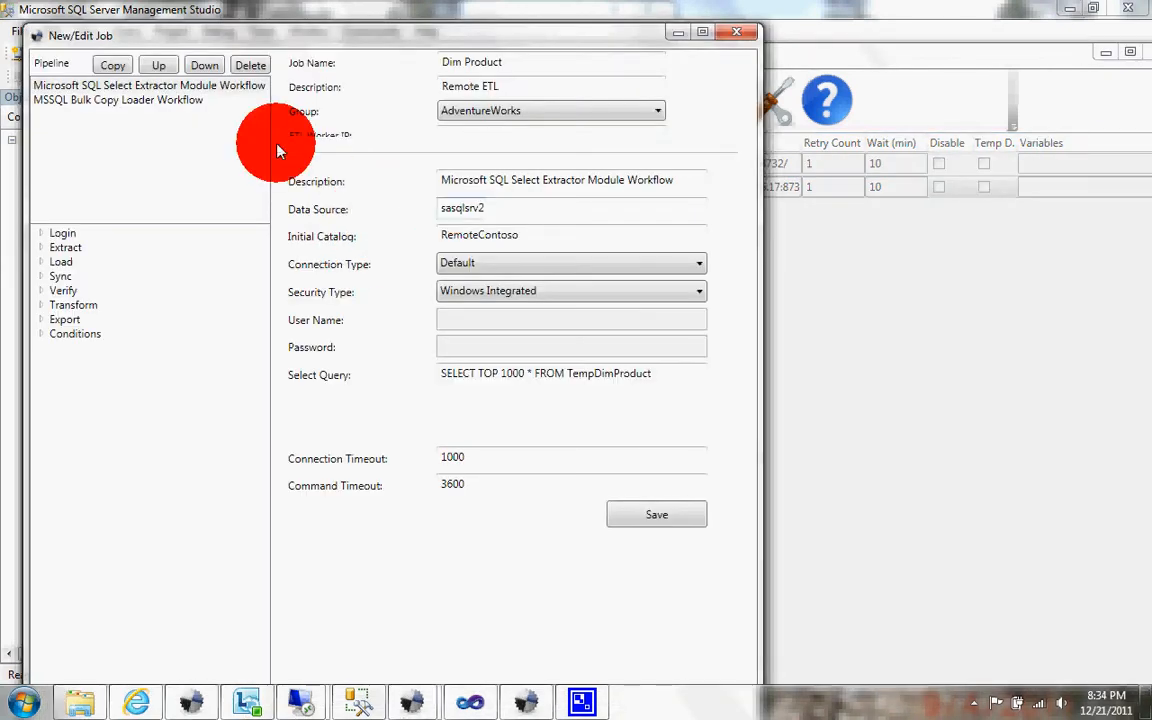
pyautogui.click(492, 208)
pyautogui.moveTo(492, 208); pyautogui.dragTo(411, 206)
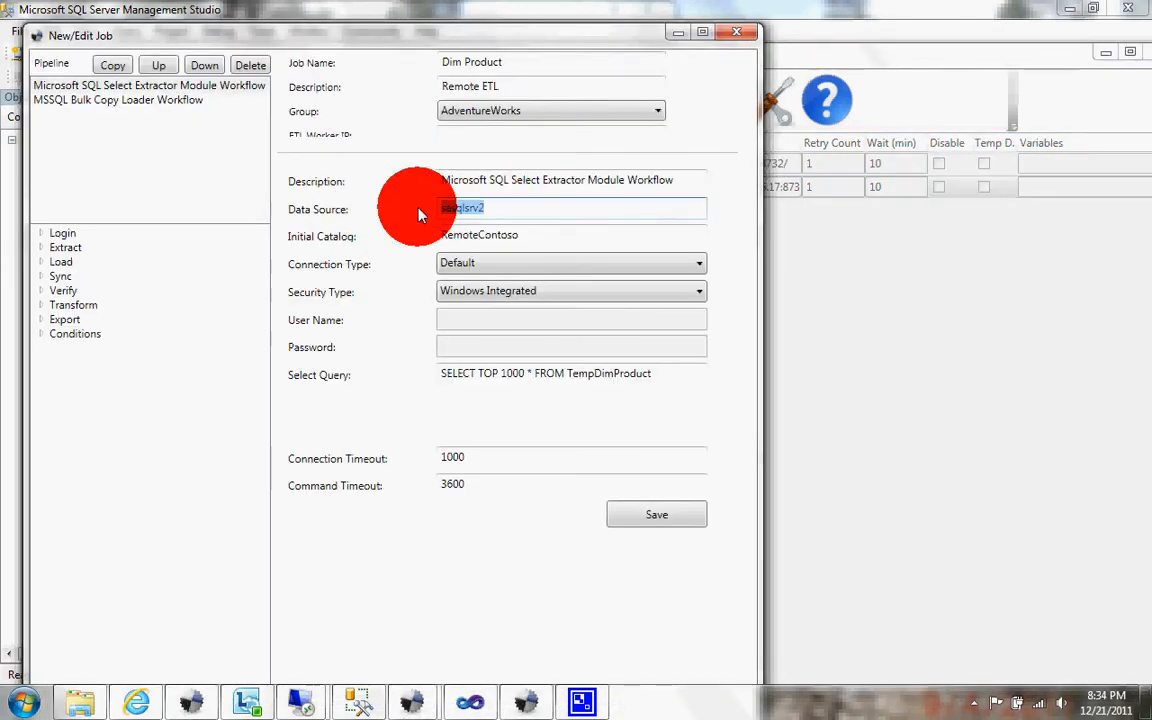
pyautogui.click(522, 234)
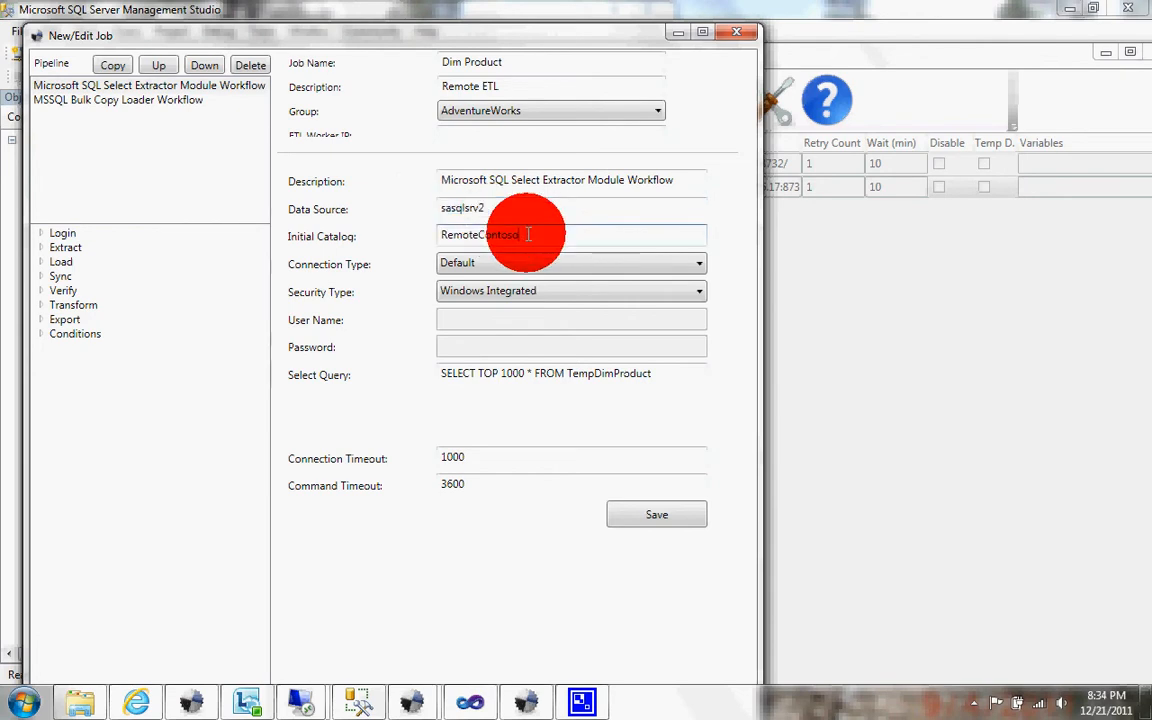
pyautogui.moveTo(522, 234); pyautogui.dragTo(417, 236)
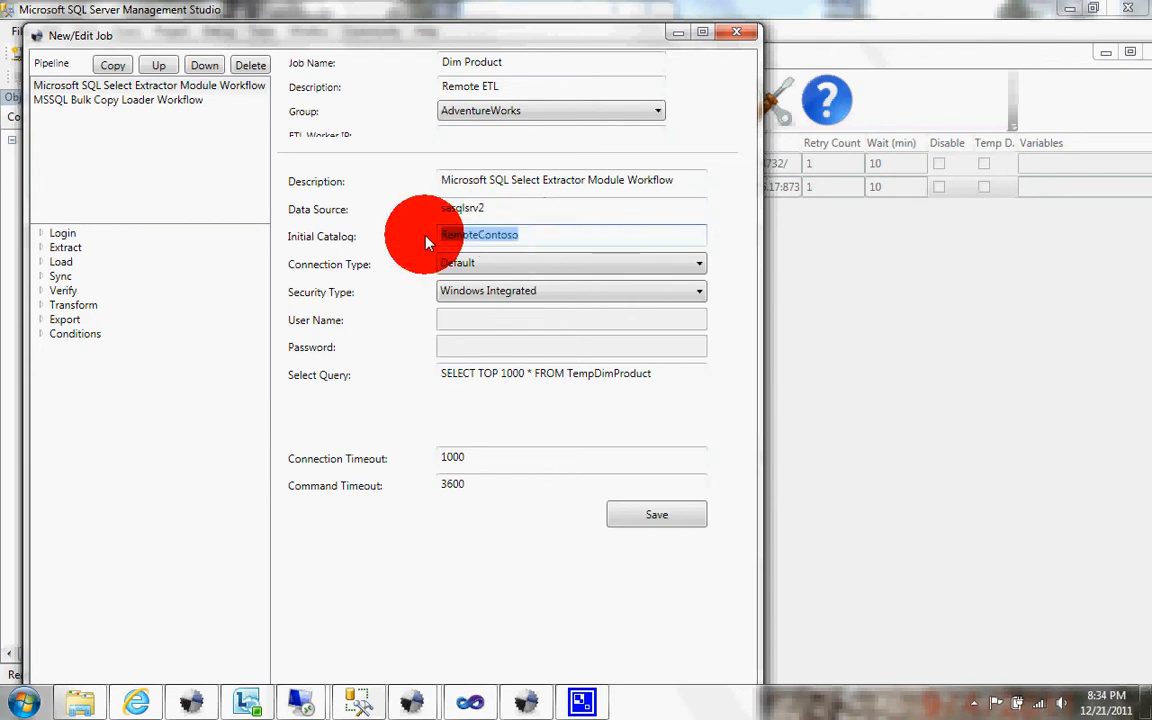
pyautogui.doubleClick(585, 373)
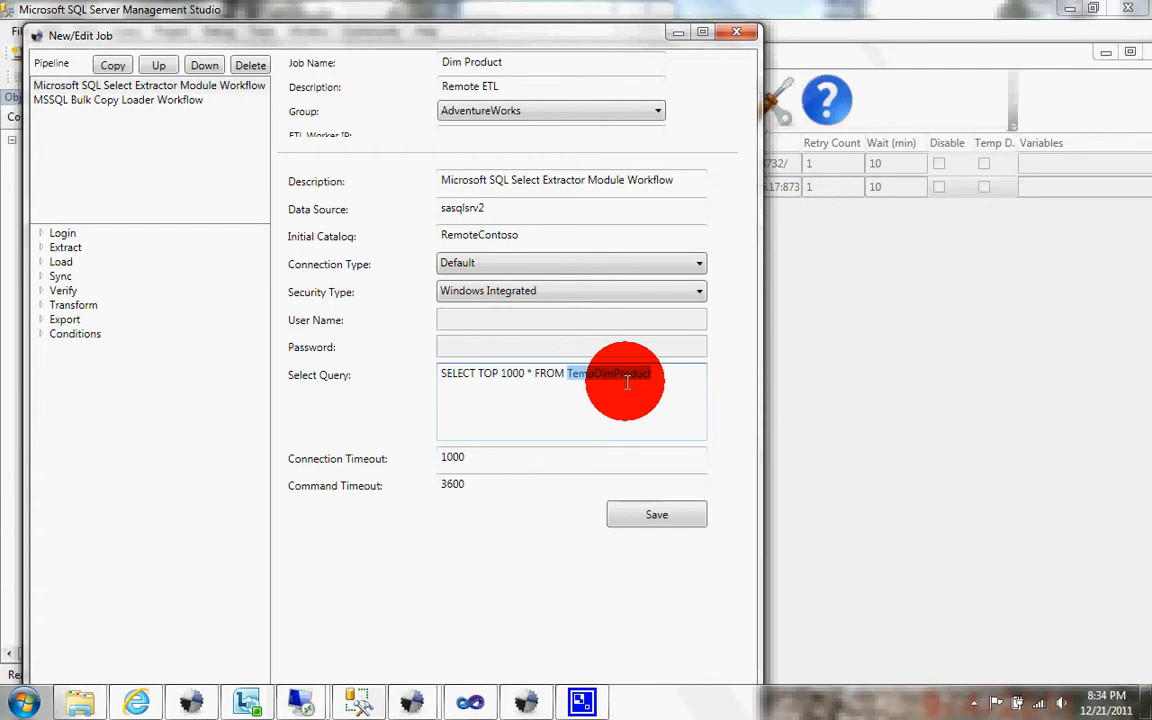
# Step: Inspect the destination table in the Dim Product job's bulk copy loader, and close the job
pyautogui.click(186, 99)
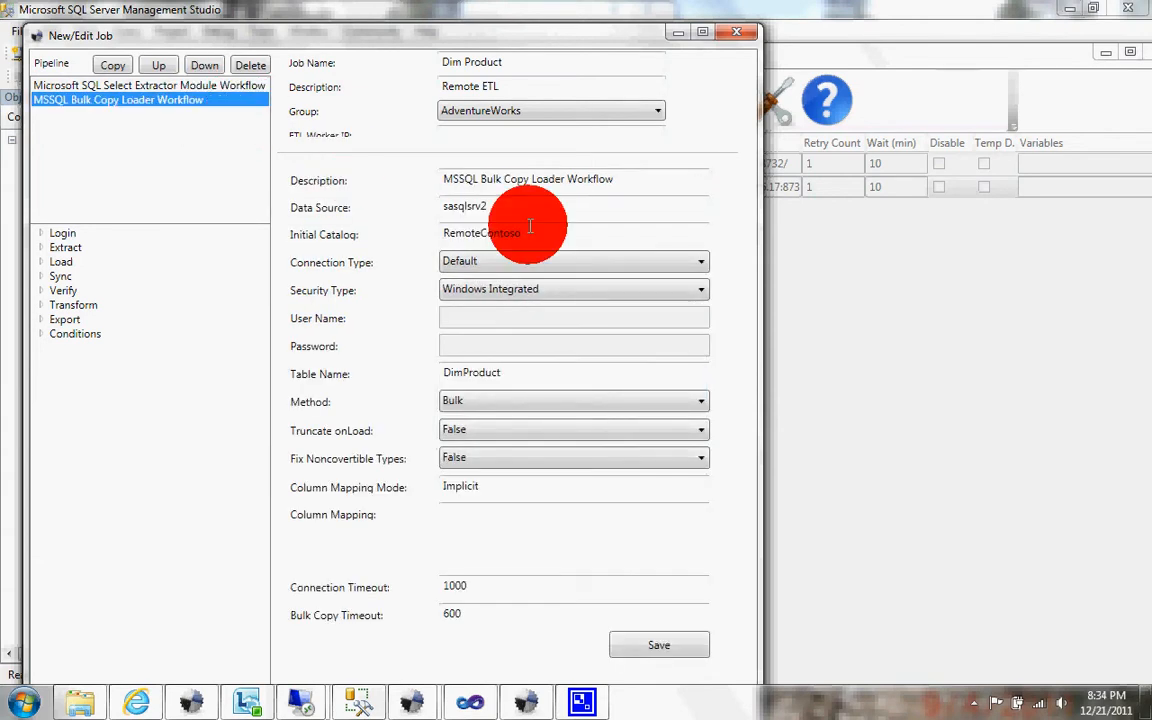
pyautogui.moveTo(509, 379); pyautogui.dragTo(424, 376)
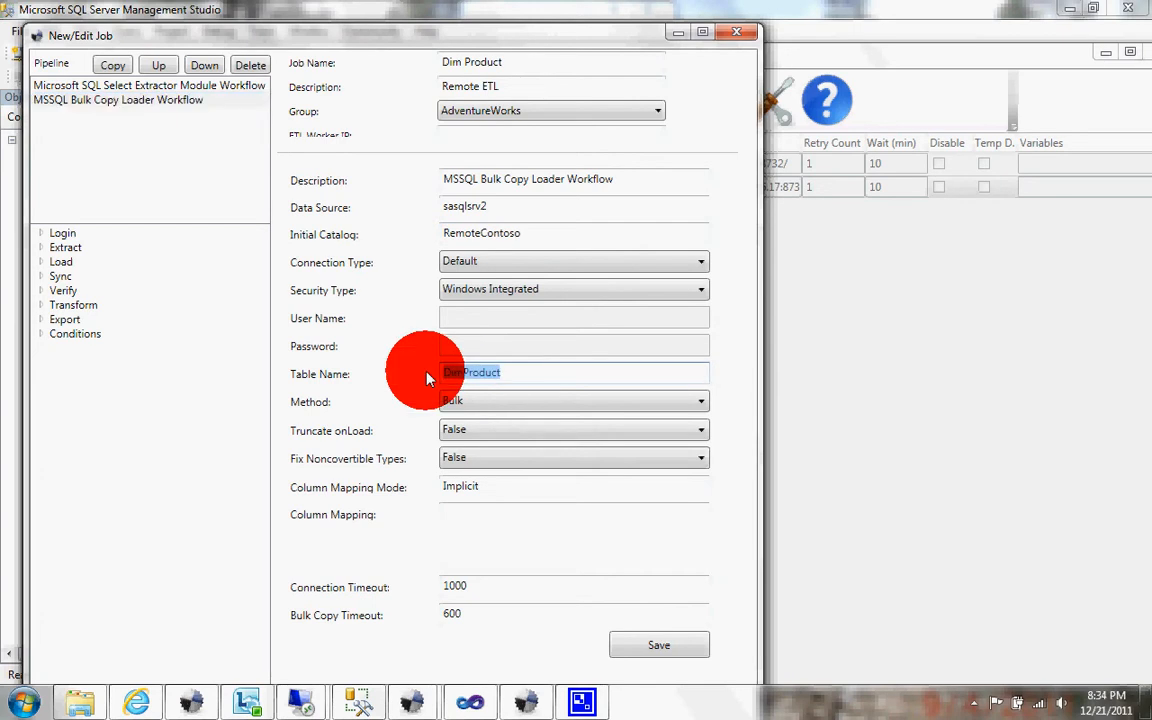
pyautogui.click(737, 38)
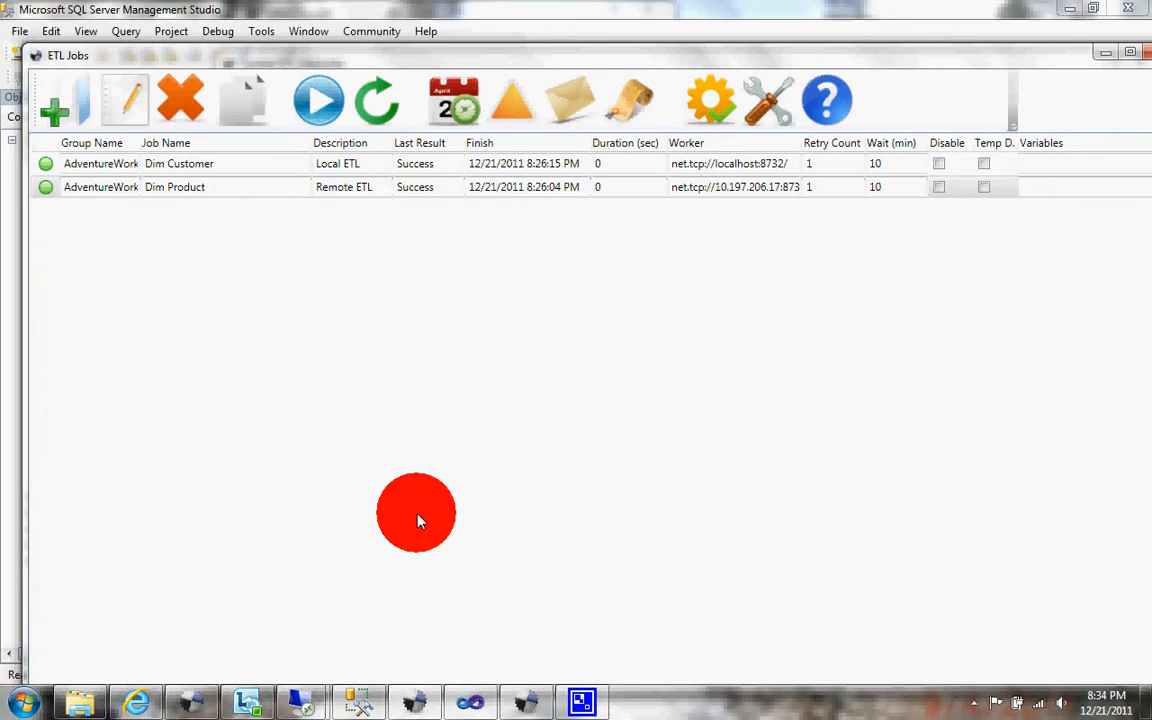
# Step: Bring up the Central ETL Controller and start processing the waiting jobs, with its whole window in view
pyautogui.click(532, 706)
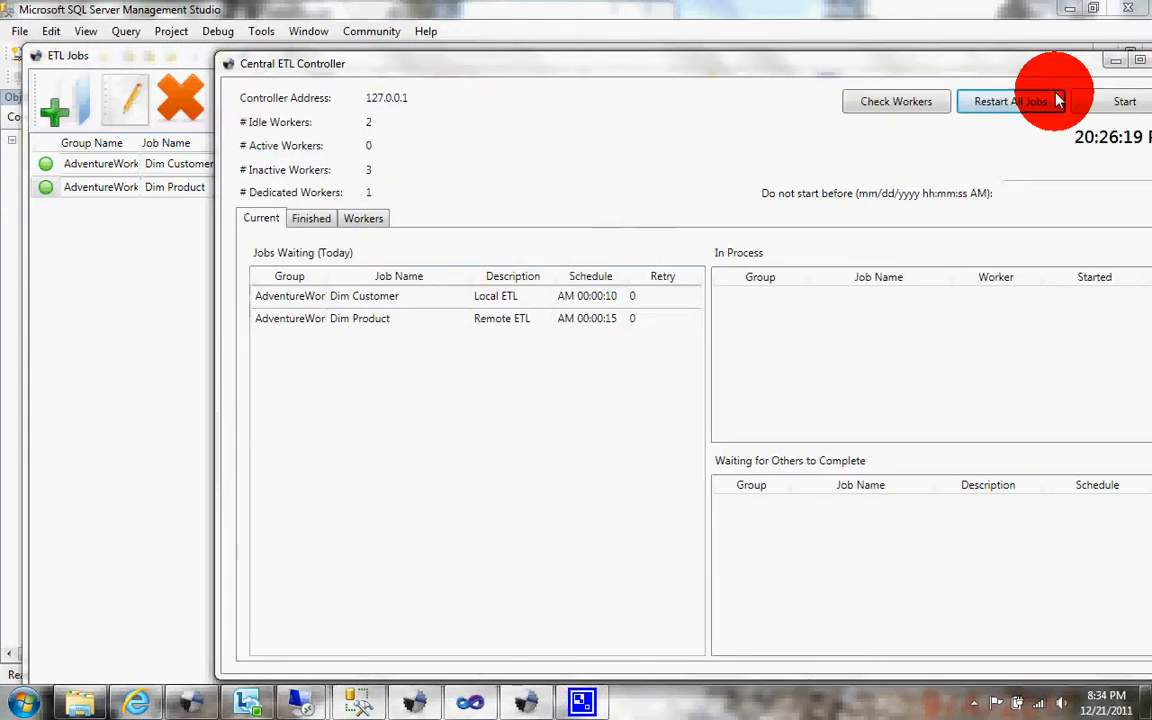
pyautogui.click(1085, 102)
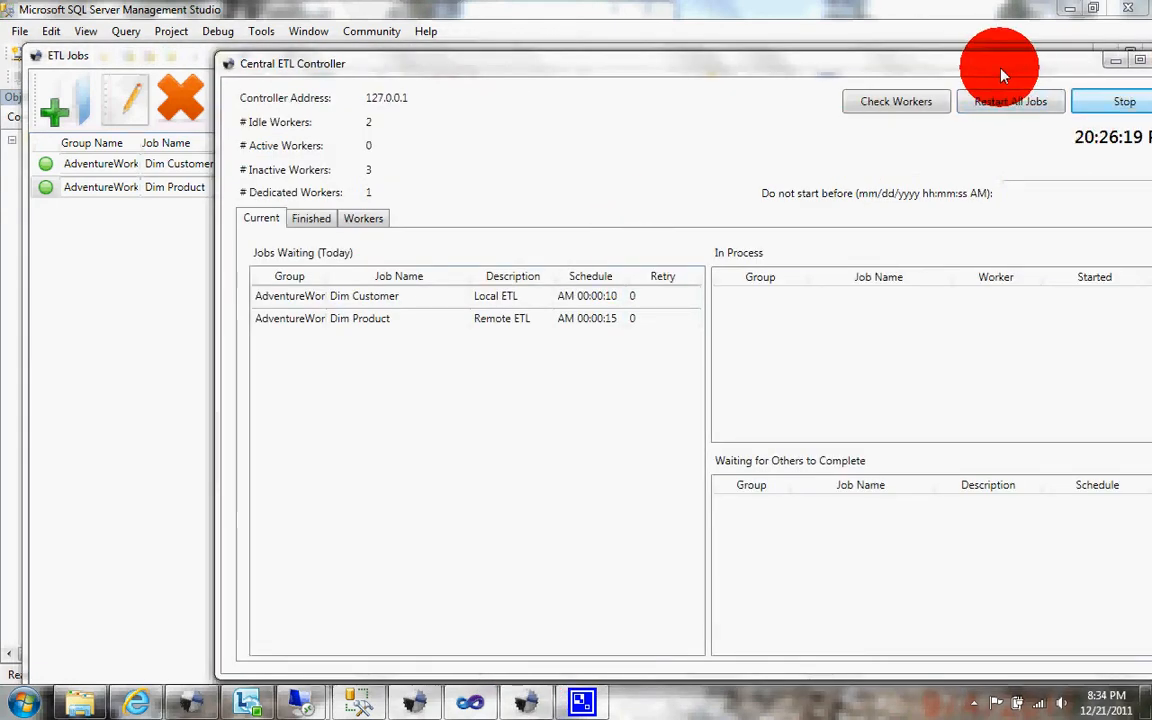
pyautogui.moveTo(1000, 68); pyautogui.dragTo(947, 62)
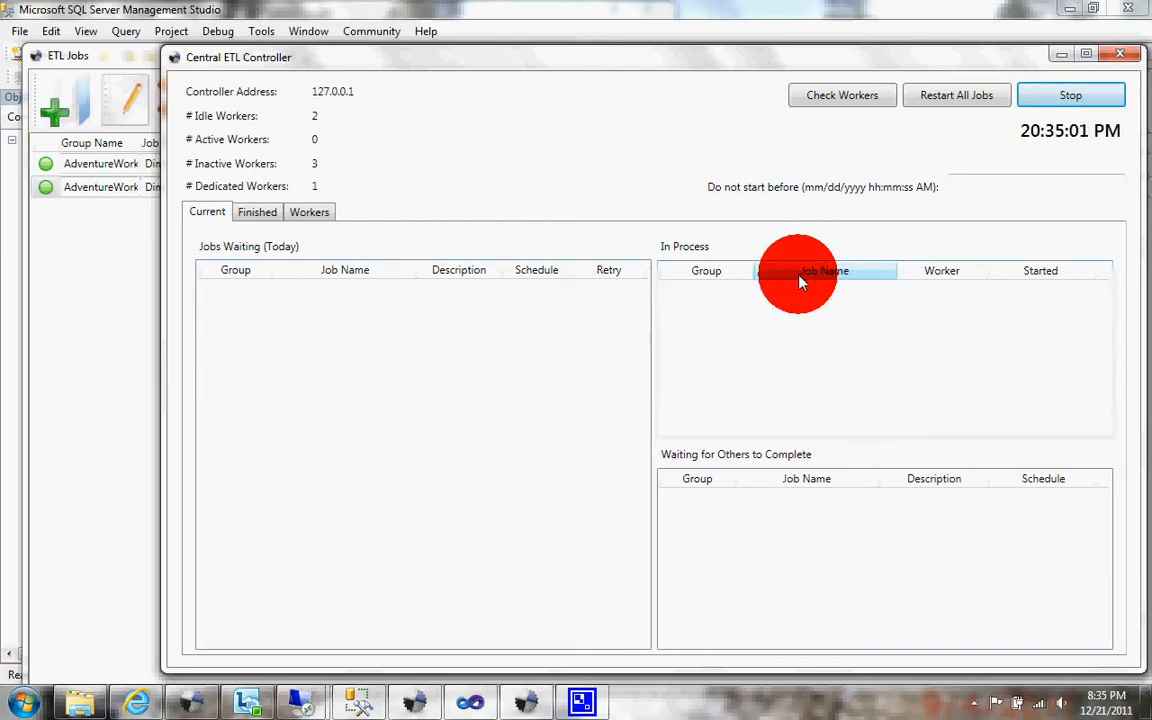
# Step: Check the controller's finished jobs, stop its job processing, and minimize the controller window
pyautogui.click(271, 219)
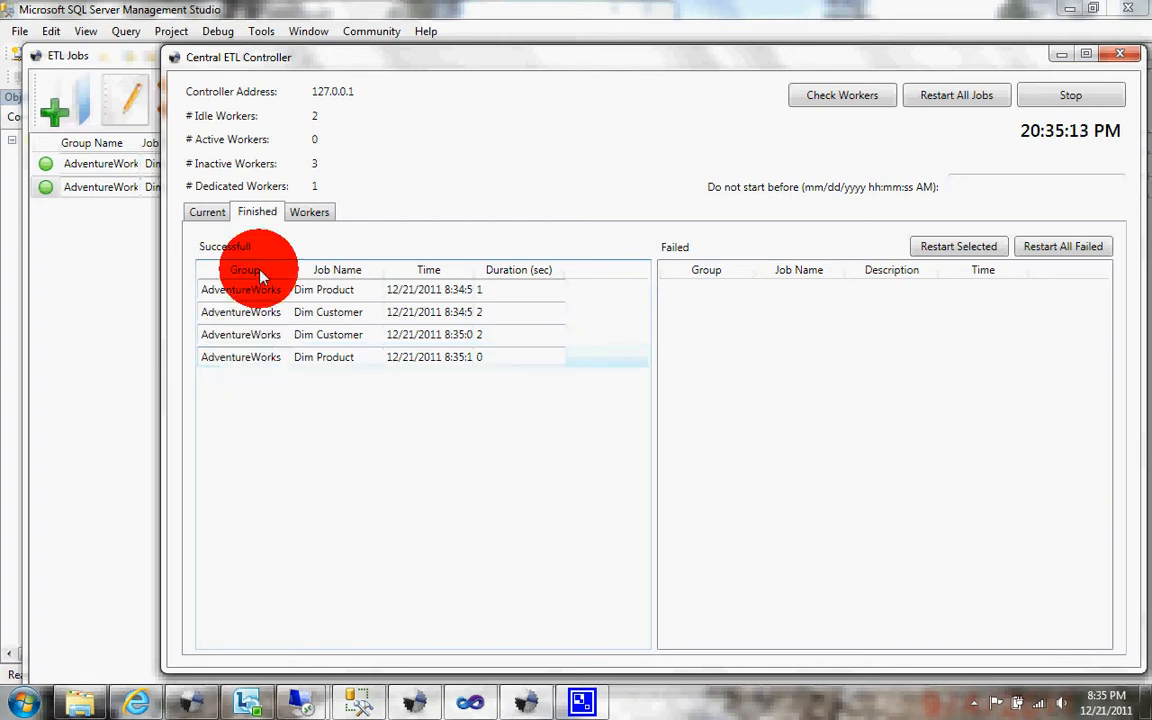
pyautogui.click(210, 213)
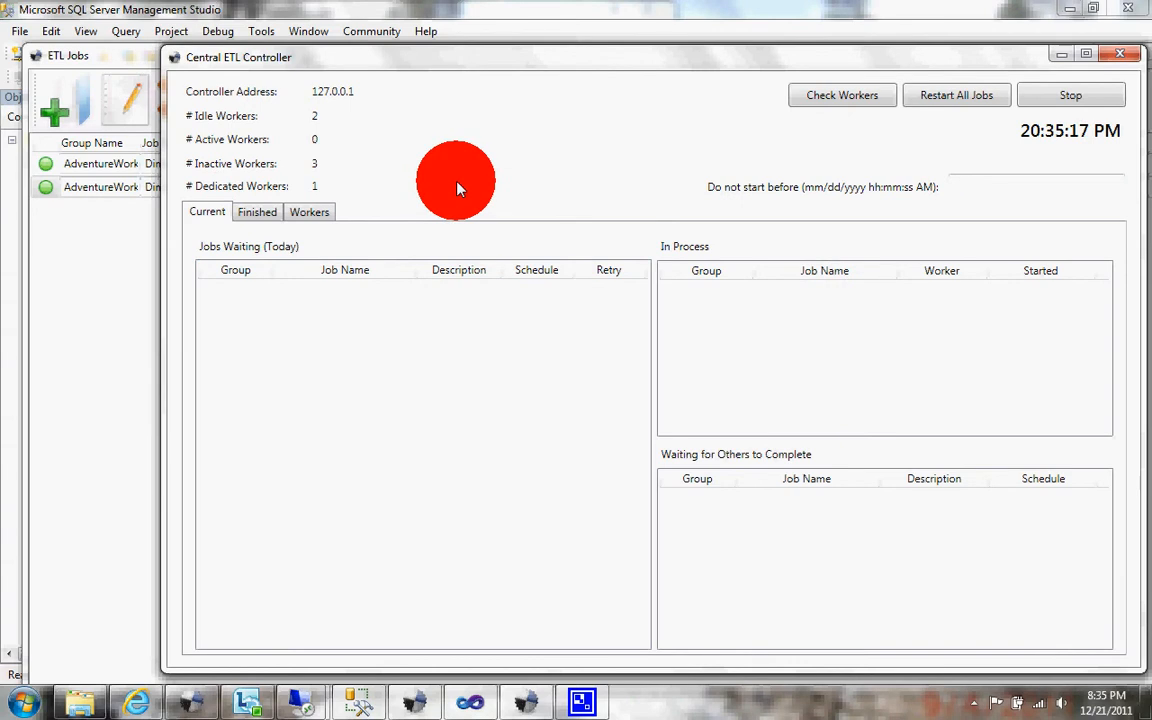
pyautogui.click(1048, 98)
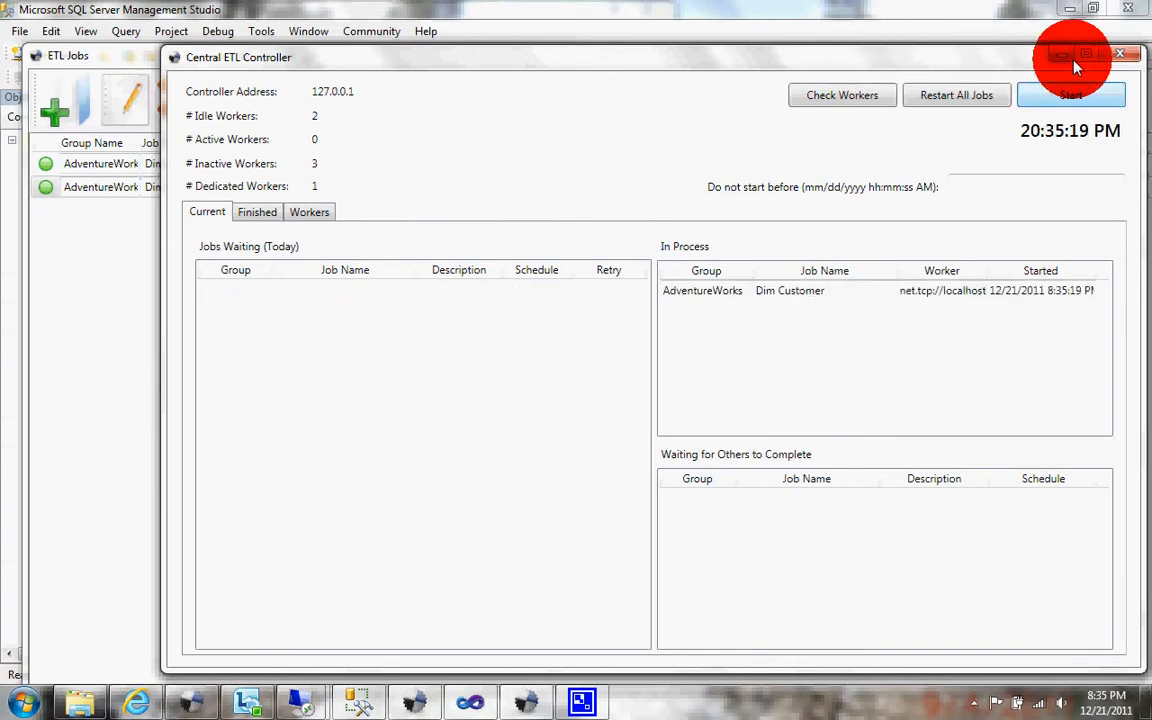
pyautogui.click(1064, 56)
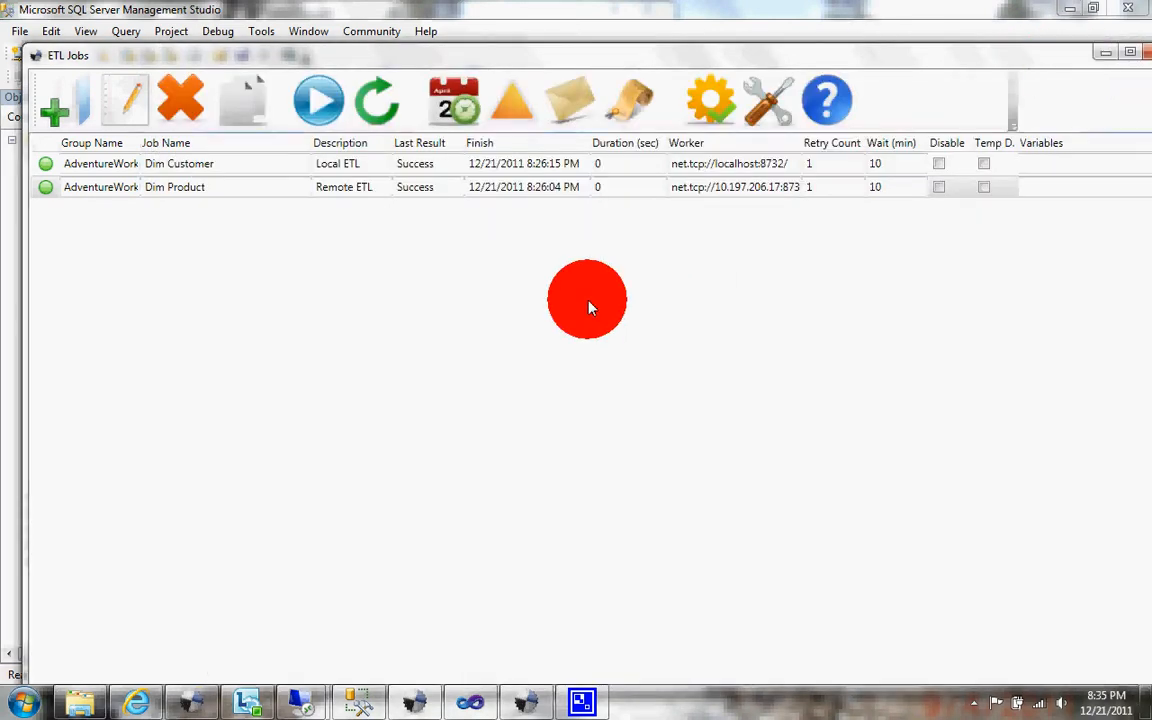
# Step: Create a new ETL job with the job name Fact Customer
pyautogui.click(239, 186)
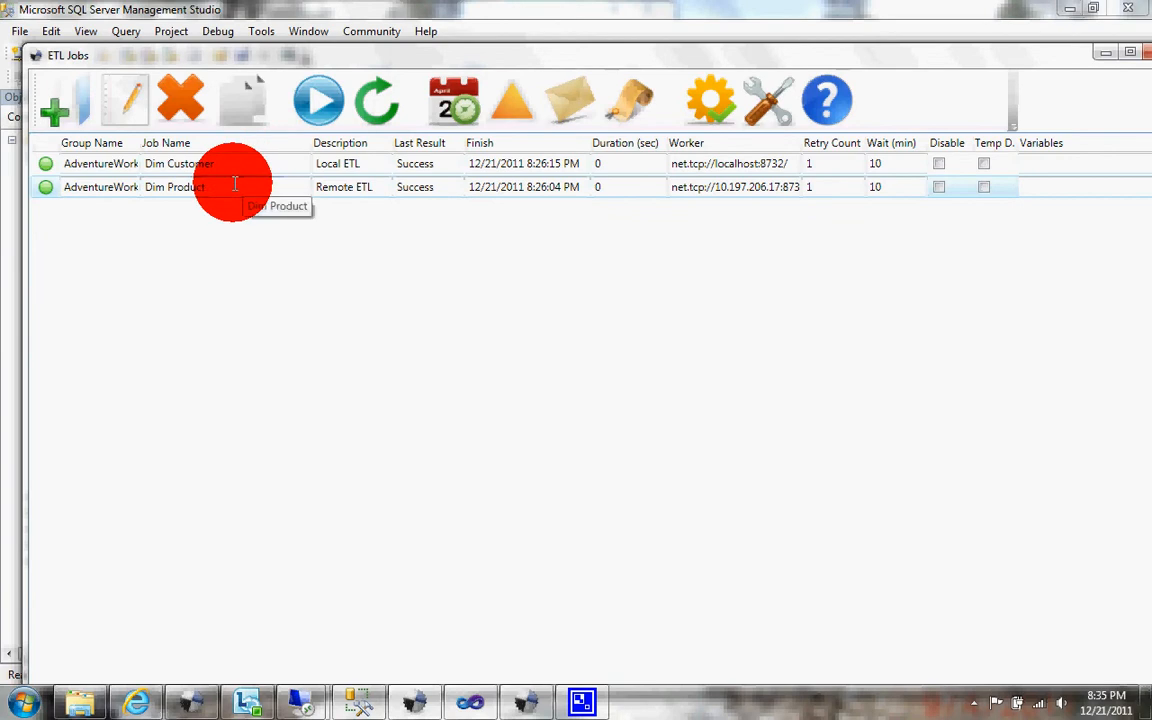
pyautogui.click(67, 108)
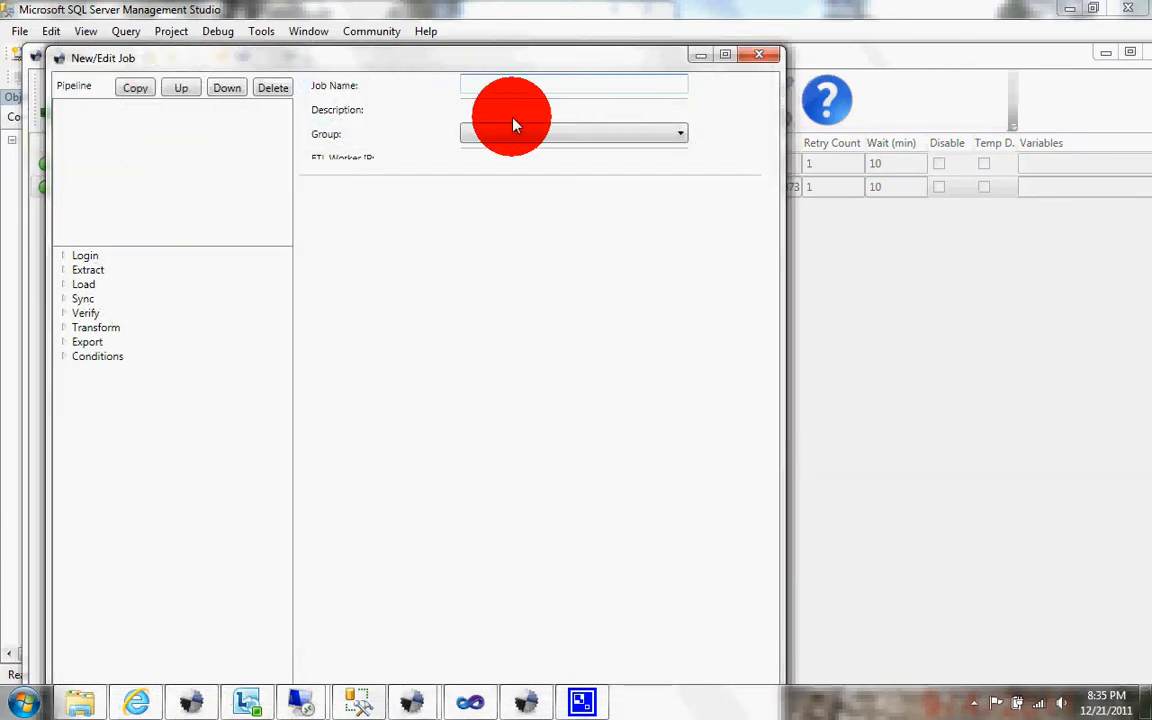
pyautogui.write('Te')
pyautogui.press('BackSpace')
pyautogui.press('BackSpace')
pyautogui.write('Fact')
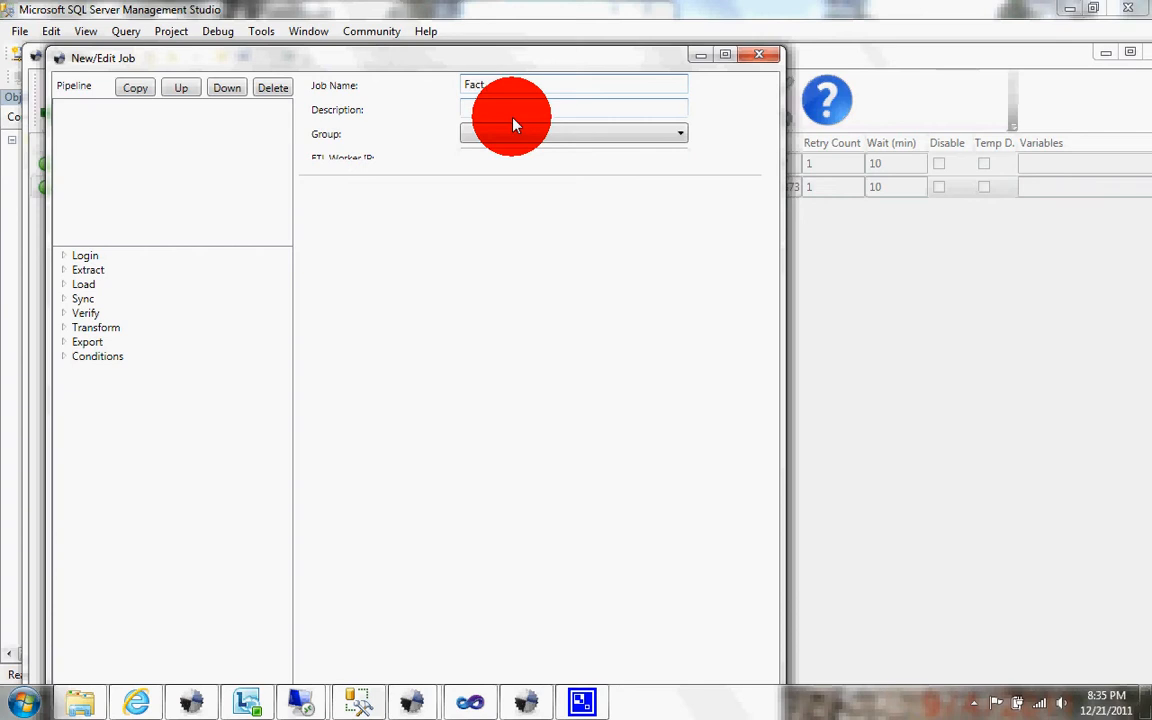
pyautogui.write(' Sa')
# Step: Set the new job's description to Remote ETL and assign it to the AdventureWorks group
pyautogui.click(517, 110)
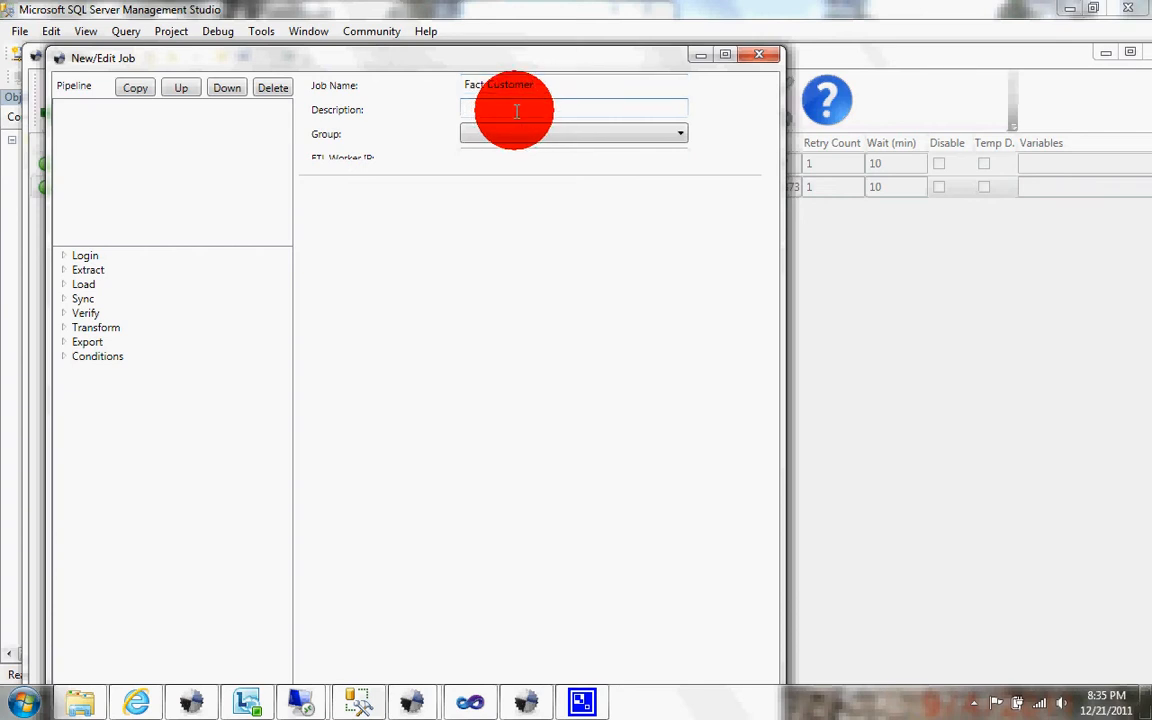
pyautogui.write('Remote ETL')
pyautogui.click(517, 134)
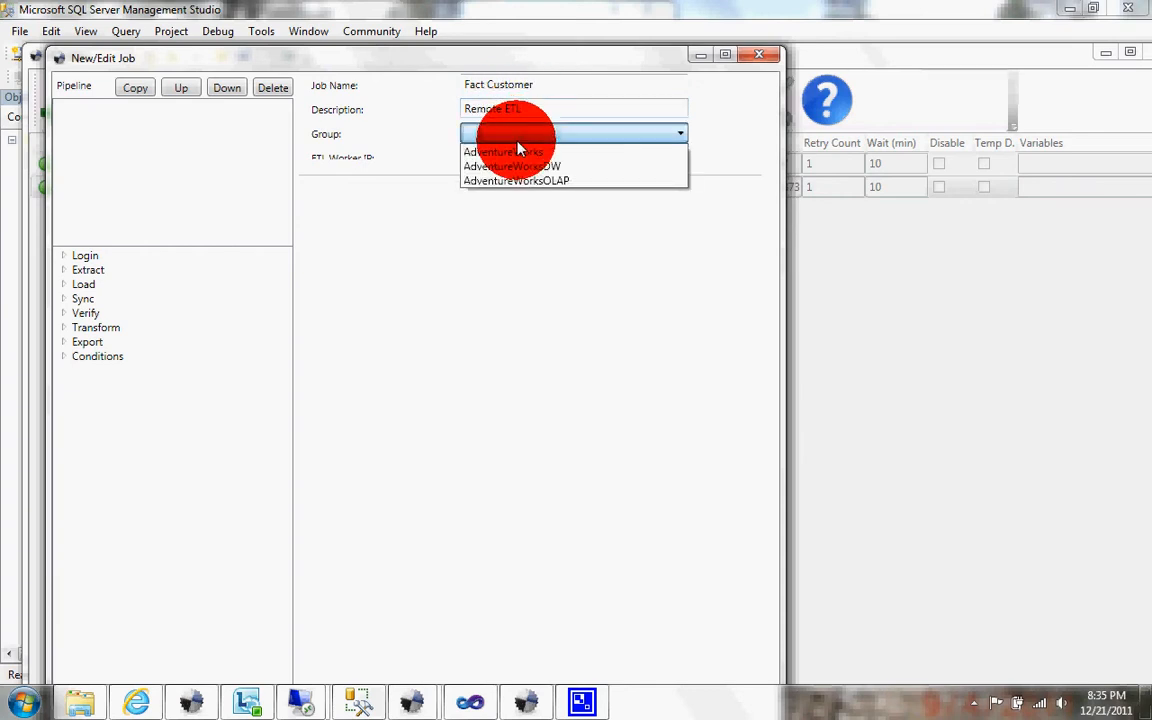
pyautogui.click(510, 152)
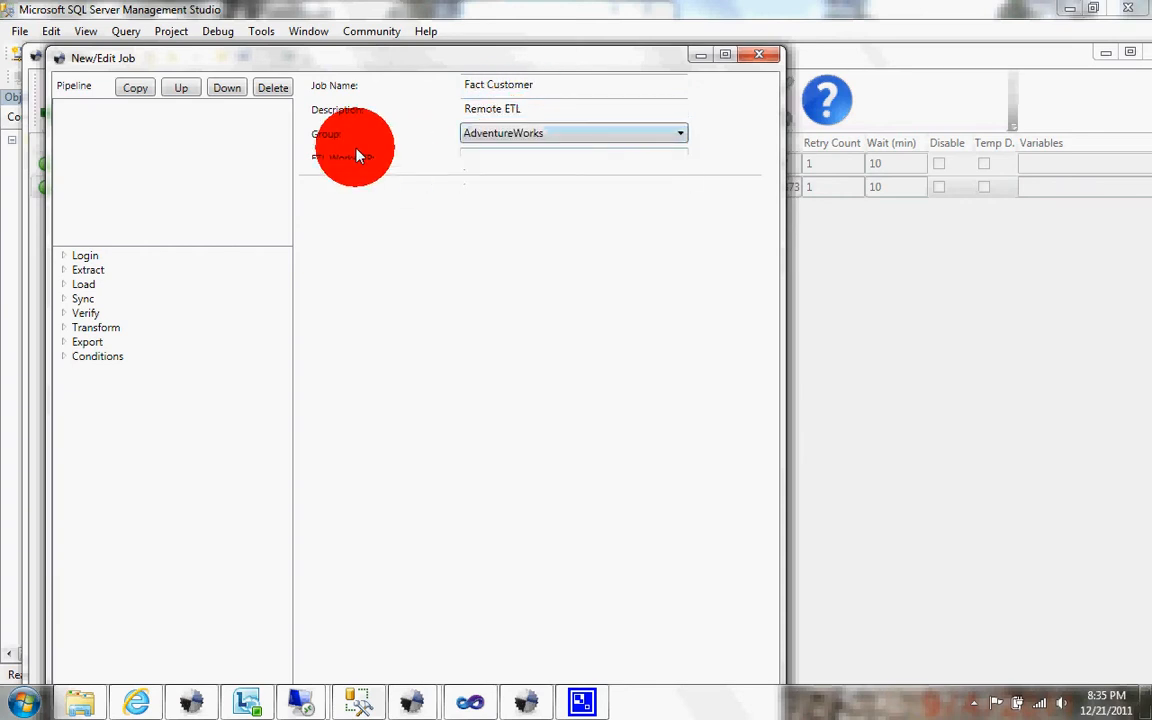
pyautogui.click(64, 271)
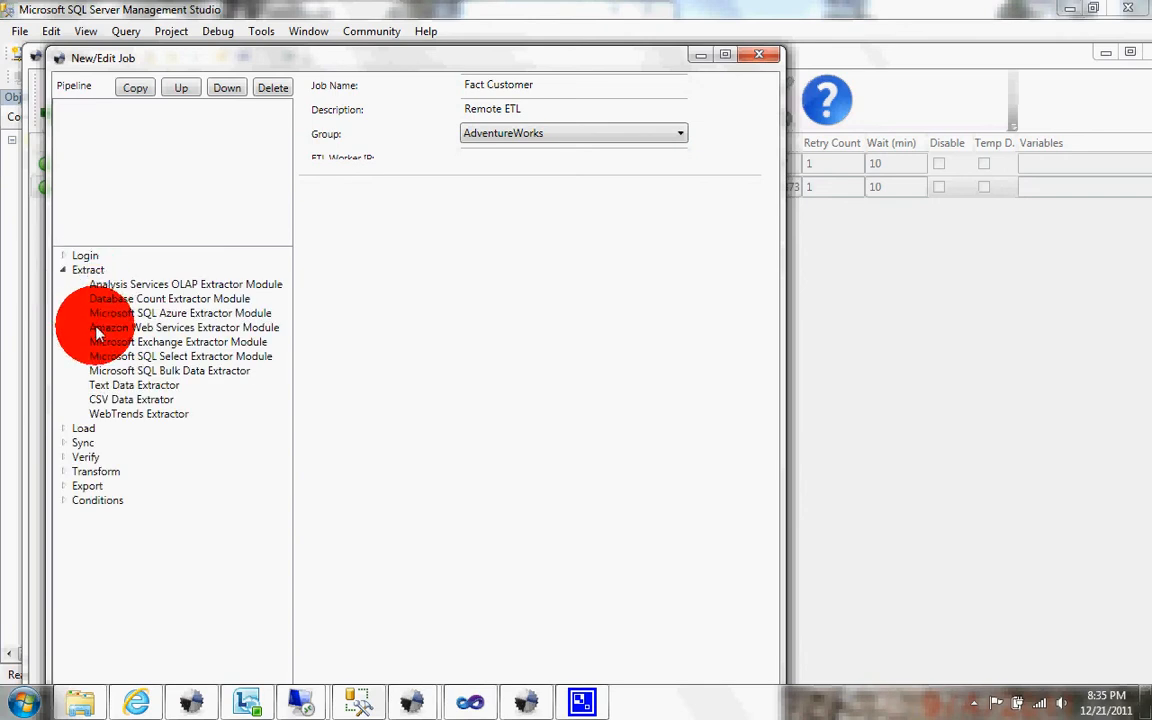
pyautogui.click(111, 358)
pyautogui.click(111, 370)
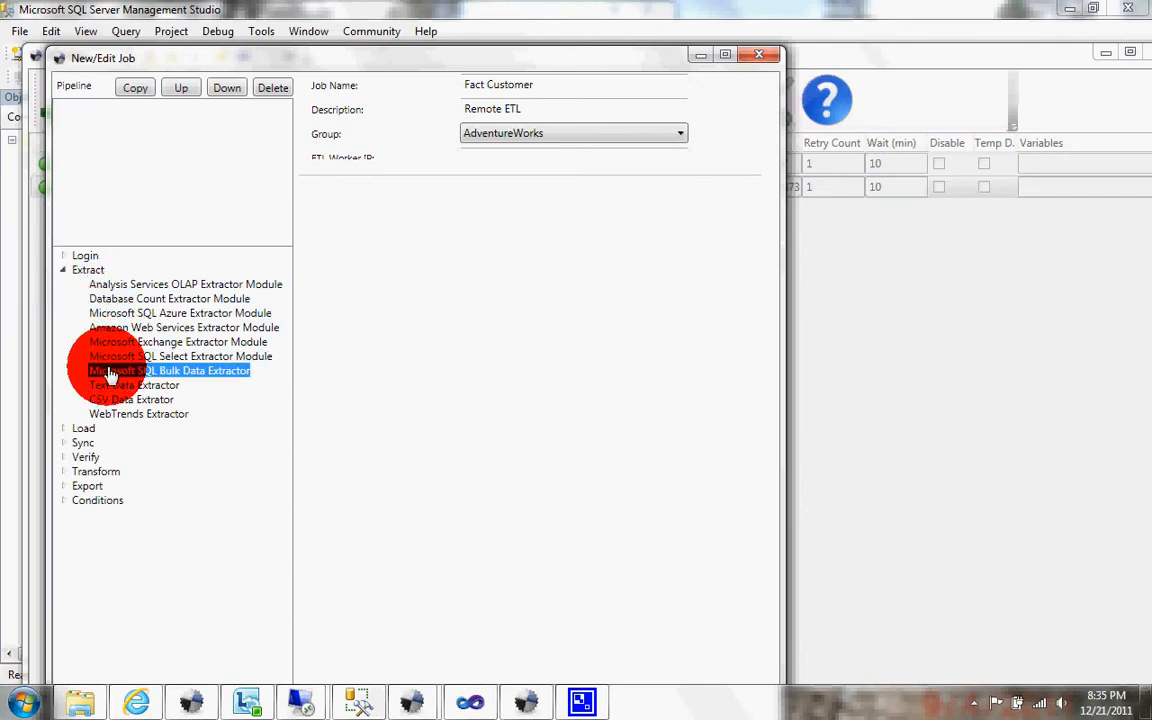
pyautogui.moveTo(127, 195); pyautogui.dragTo(110, 135)
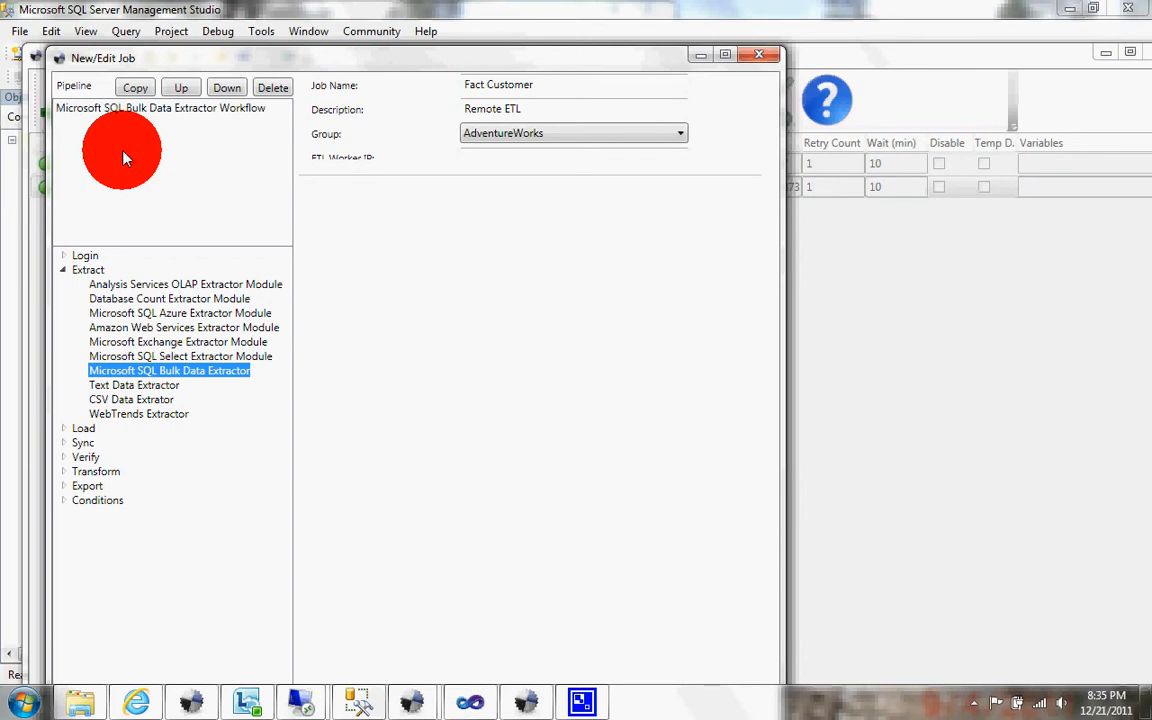
pyautogui.click(113, 104)
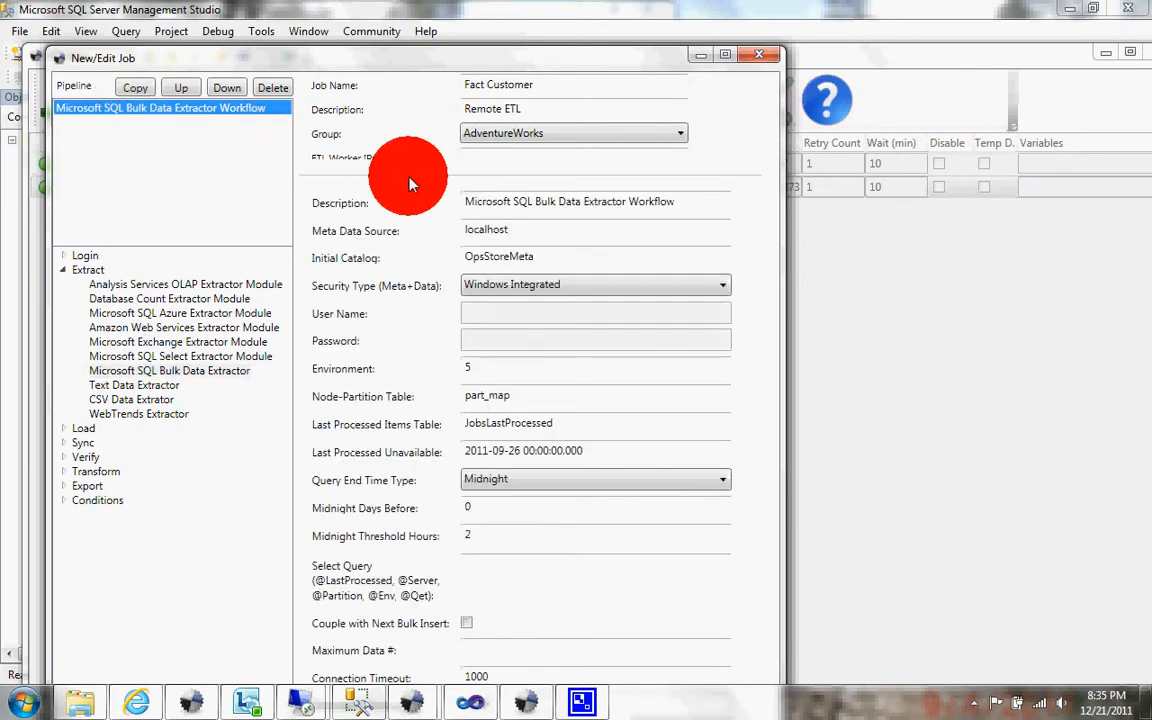
pyautogui.click(274, 89)
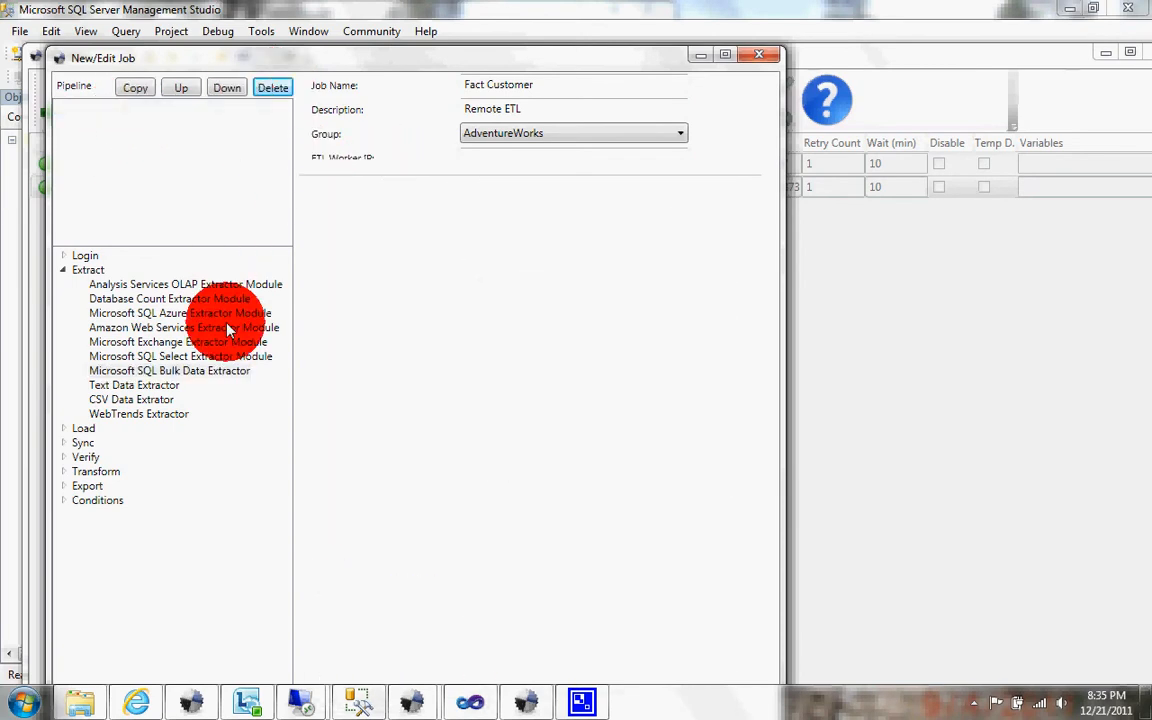
# Step: Add a Microsoft SQL Select Extractor Module to the pipeline with data source sasqlsrv2 and initial catalog RemoteContoso
pyautogui.click(222, 358)
pyautogui.moveTo(213, 124); pyautogui.dragTo(212, 123)
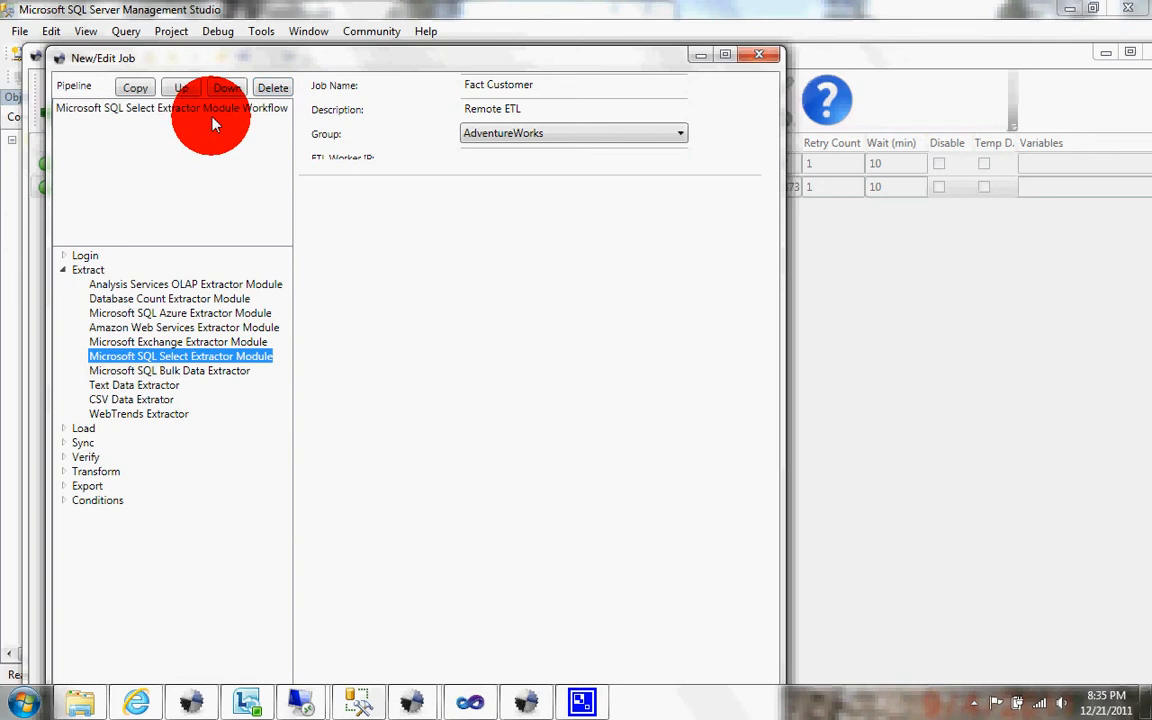
pyautogui.moveTo(527, 229); pyautogui.dragTo(370, 257)
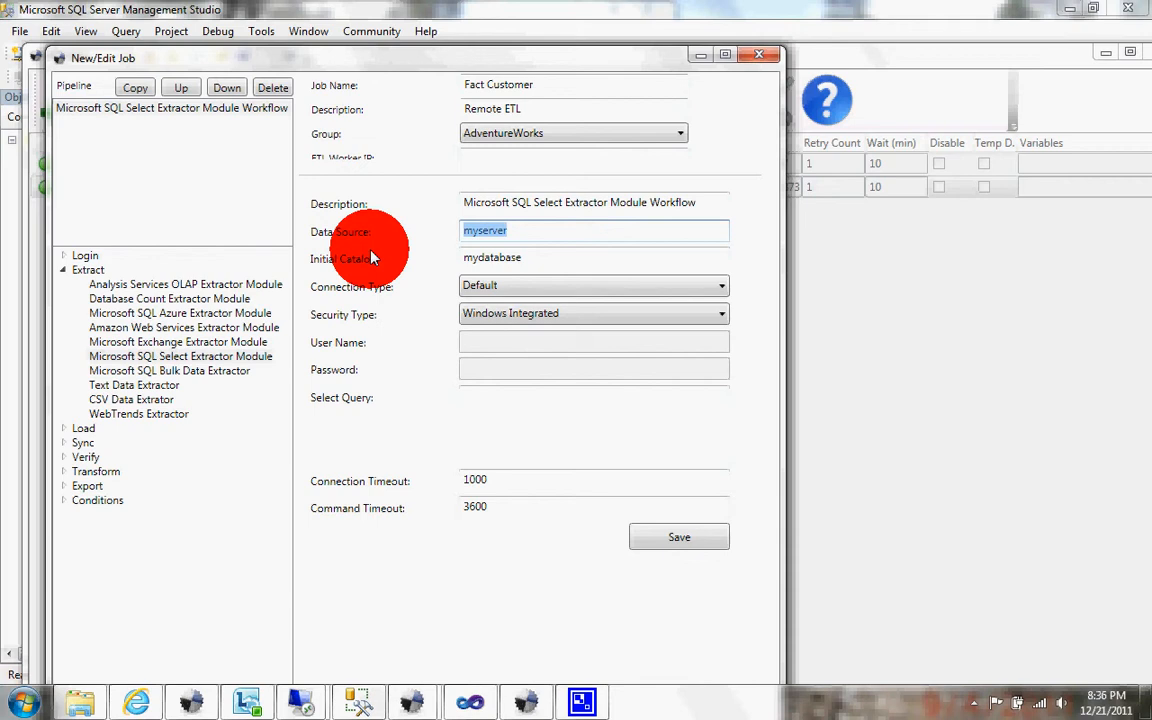
pyautogui.write('sasqlsrv2')
pyautogui.press('Tab')
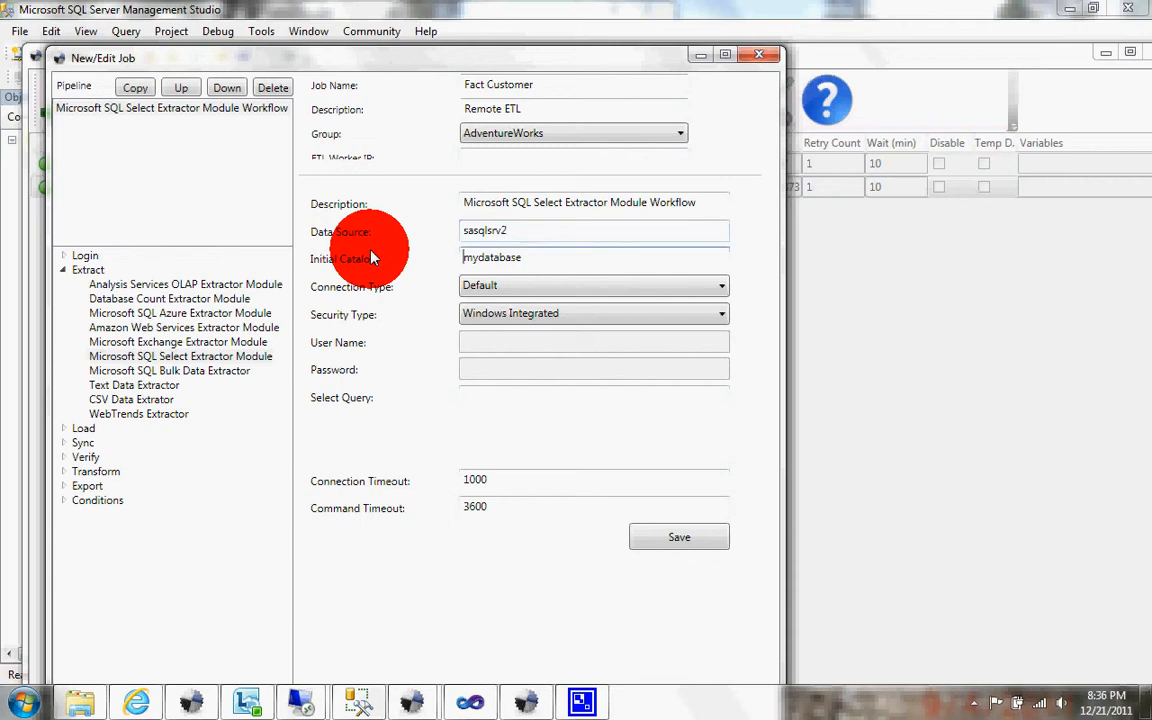
pyautogui.hotkey('shift', 'End')
pyautogui.press('Delete')
pyautogui.write('Remote')
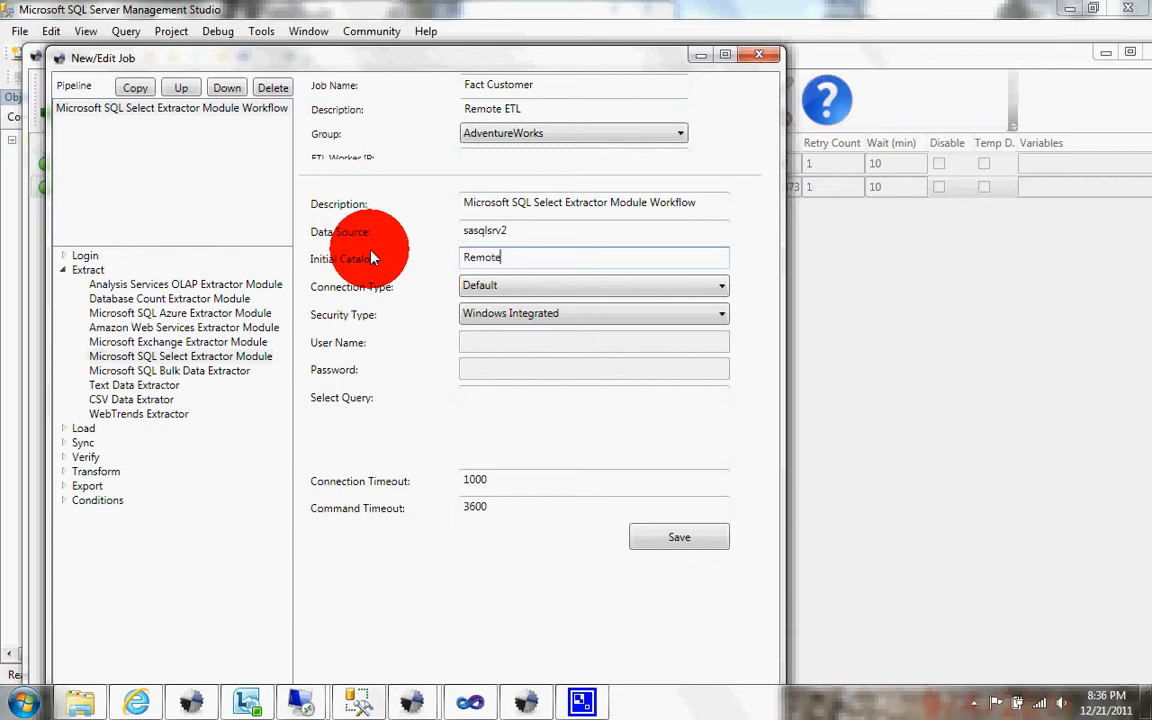
pyautogui.write('Contoso')
# Step: Set the extractor's select query to SELECT TOP 1000 * FROM TempFactSales and save its workflow parameters
pyautogui.click(480, 396)
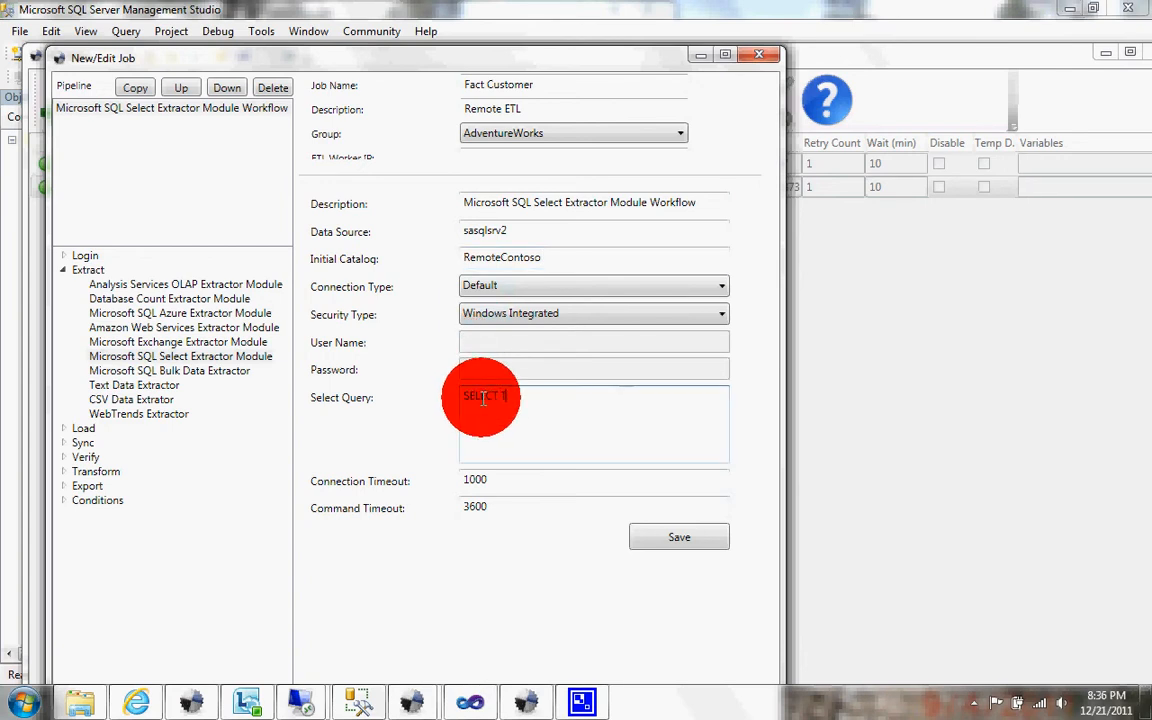
pyautogui.write('SELECT TOP 1000 * FROM TempFactSales')
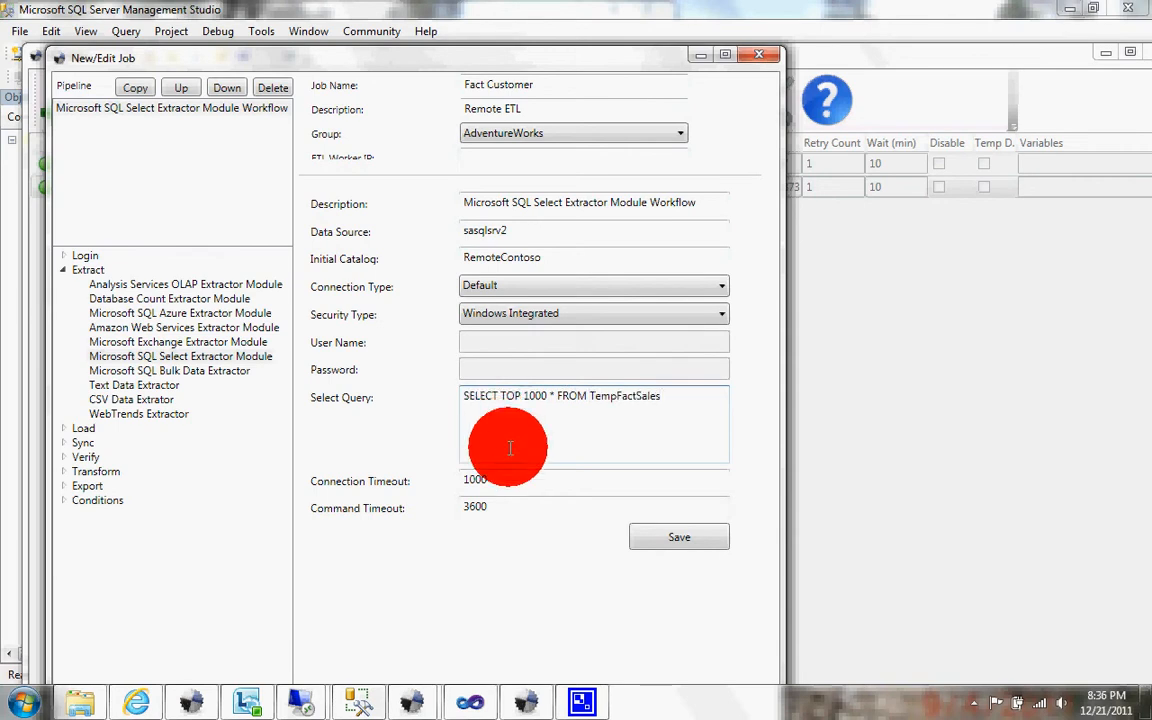
pyautogui.click(695, 540)
pyautogui.click(643, 420)
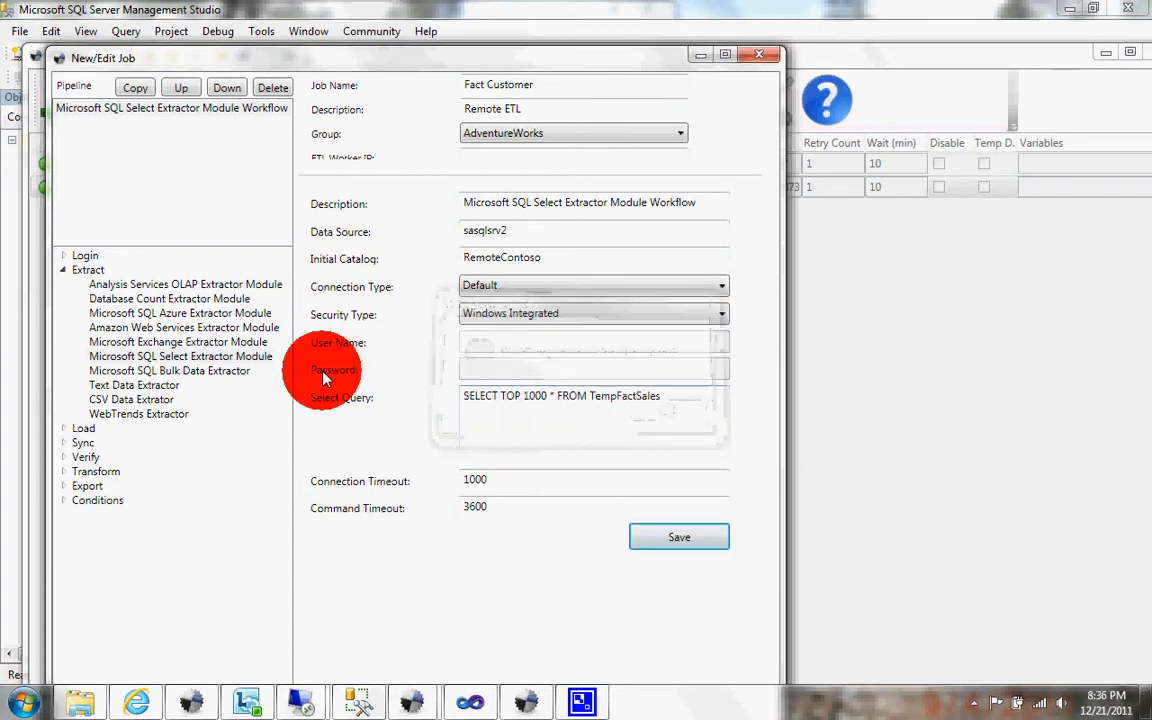
# Step: Add an MSSQL Bulk Copy Loader to the pipeline after the extractor and open its parameters
pyautogui.doubleClick(80, 427)
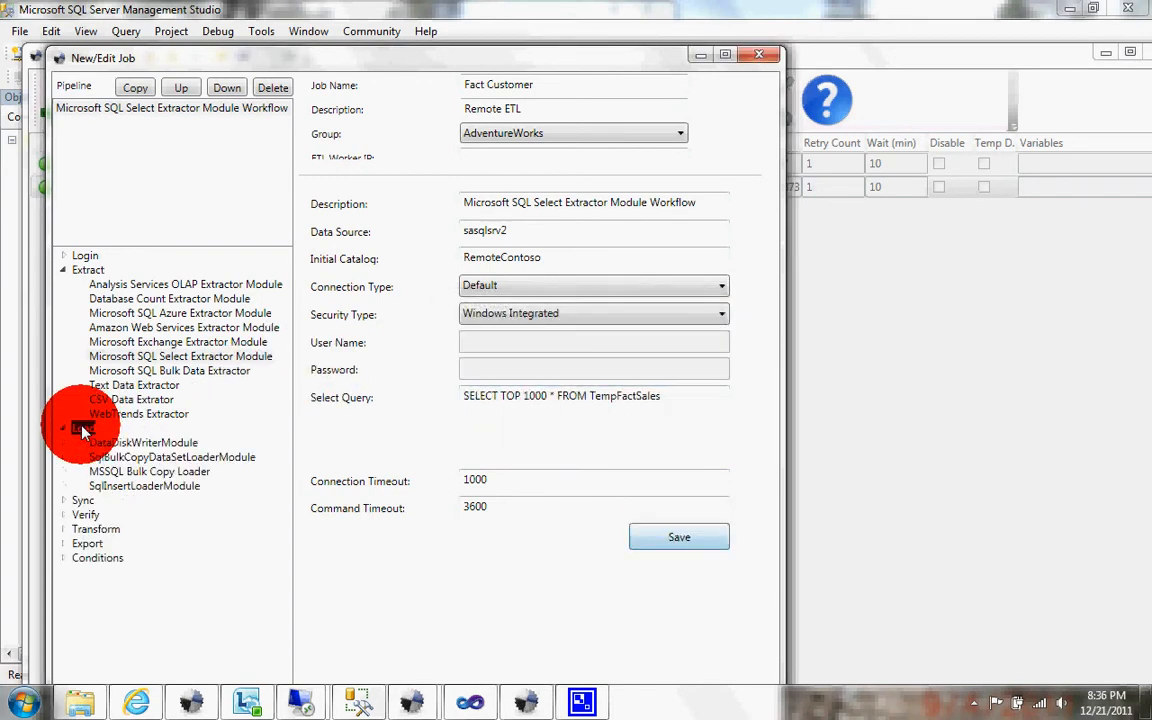
pyautogui.click(120, 471)
pyautogui.moveTo(143, 208); pyautogui.dragTo(125, 152)
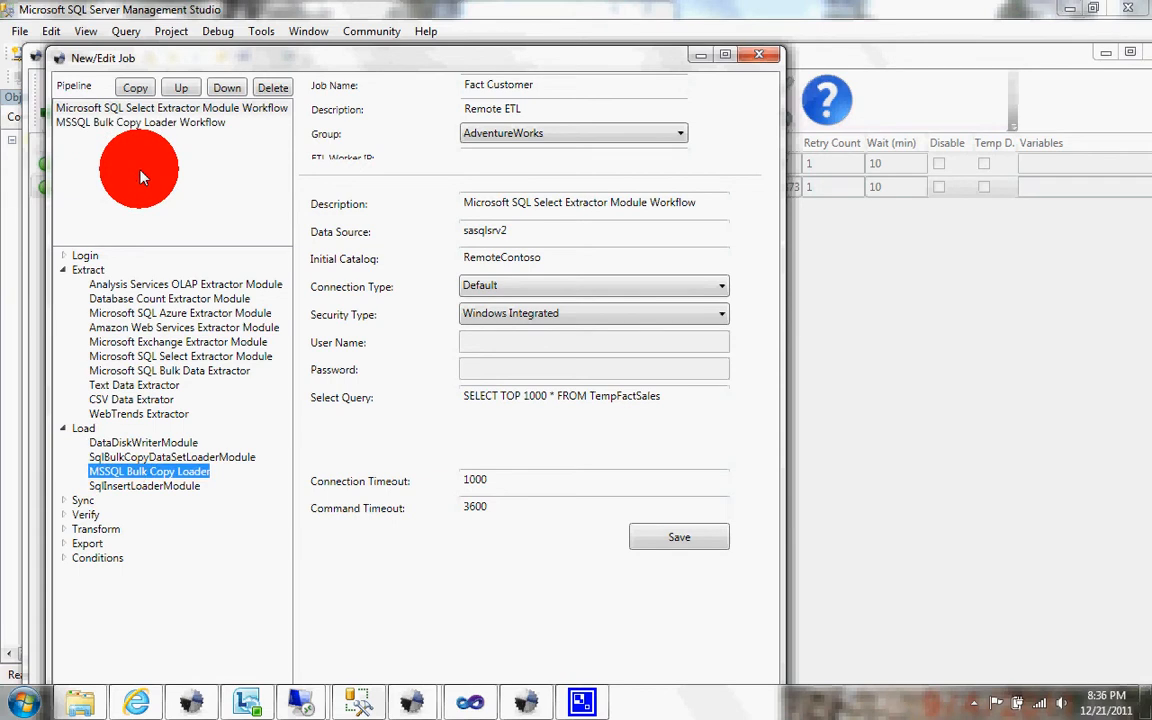
pyautogui.click(145, 121)
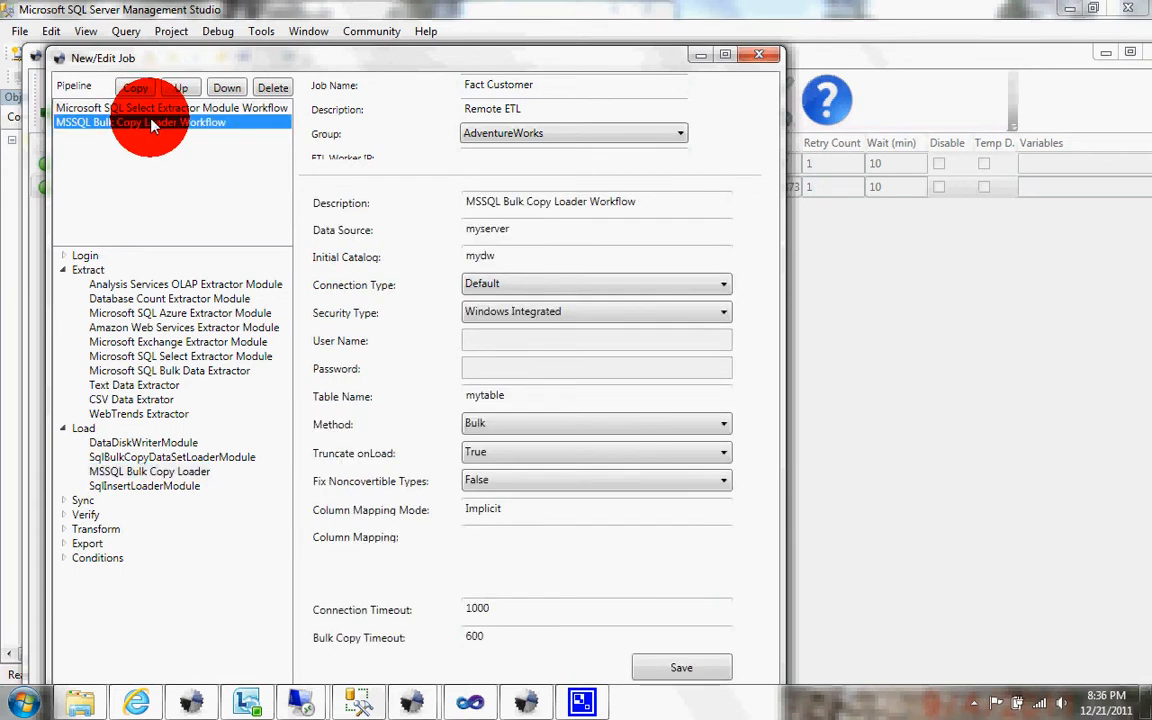
# Step: Set the bulk copy loader's data source to sasqlsrv2 and its initial catalog to RemoteContoso
pyautogui.doubleClick(527, 224)
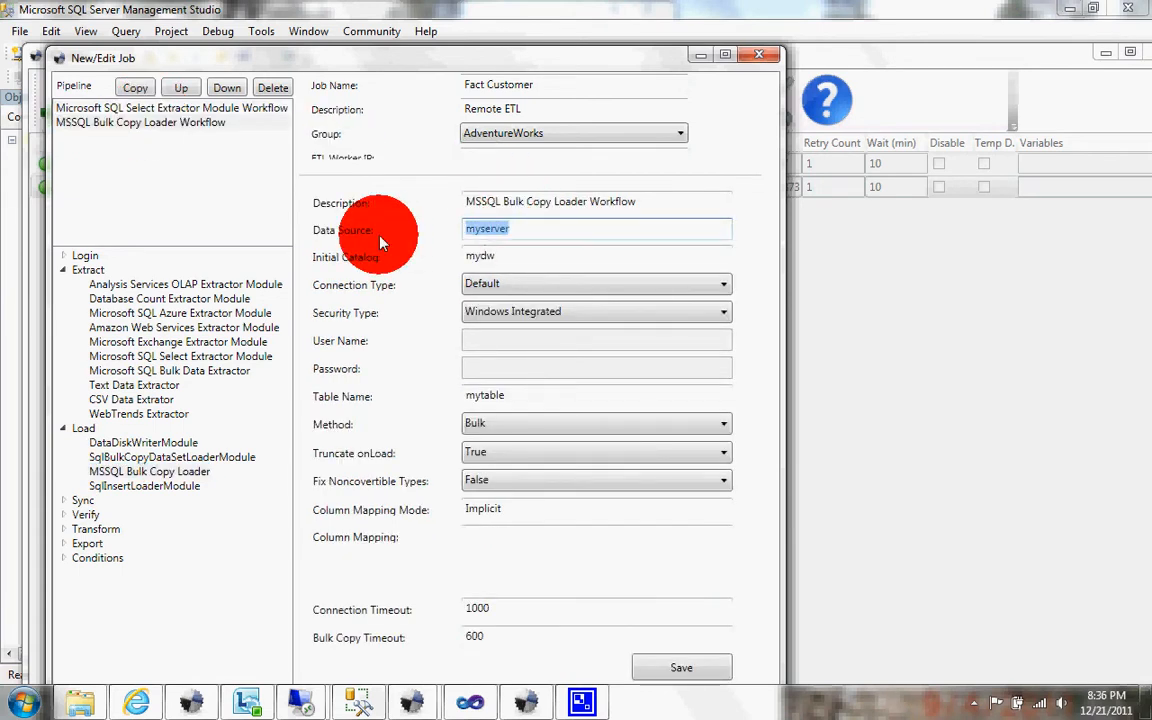
pyautogui.write('sasql')
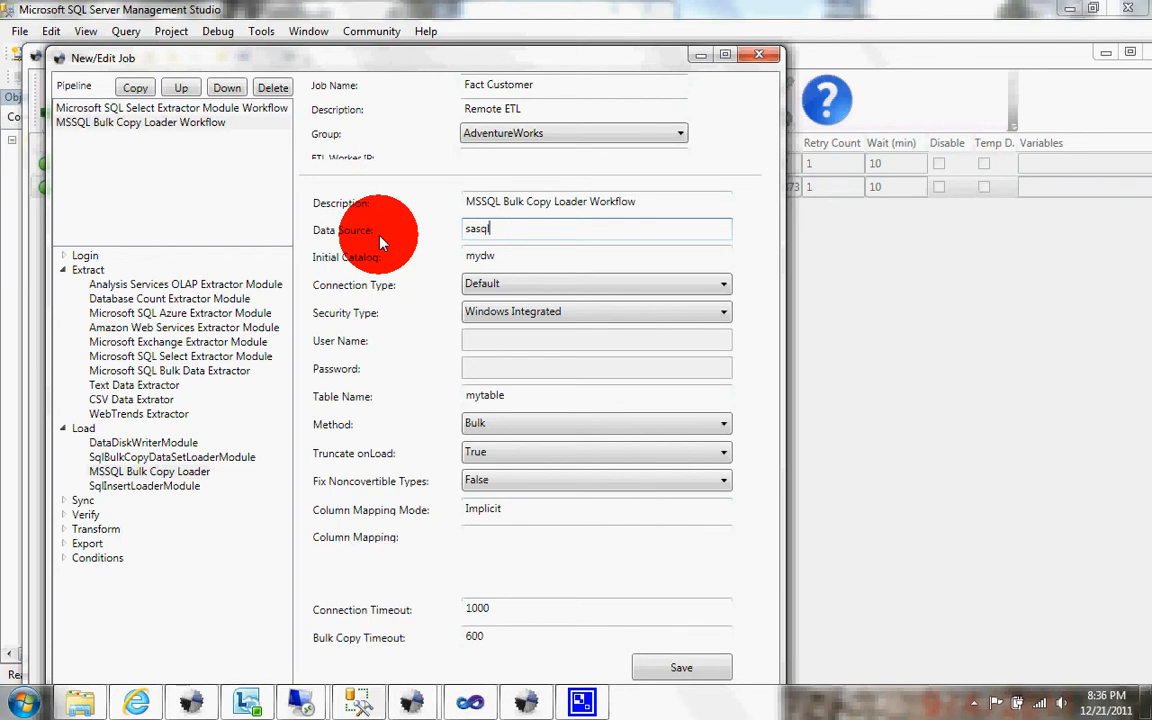
pyautogui.write('srv2')
pyautogui.press('Tab')
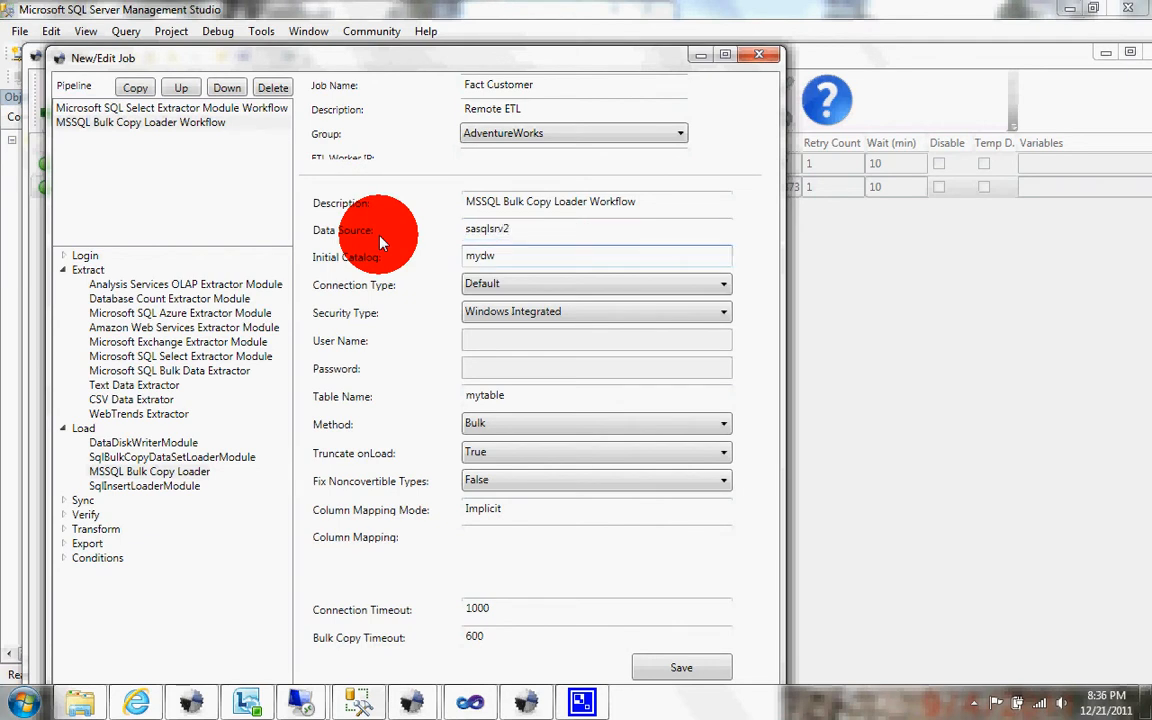
pyautogui.press('BackSpace')
pyautogui.write('Remoe')
pyautogui.press('BackSpace')
pyautogui.write('teContoso')
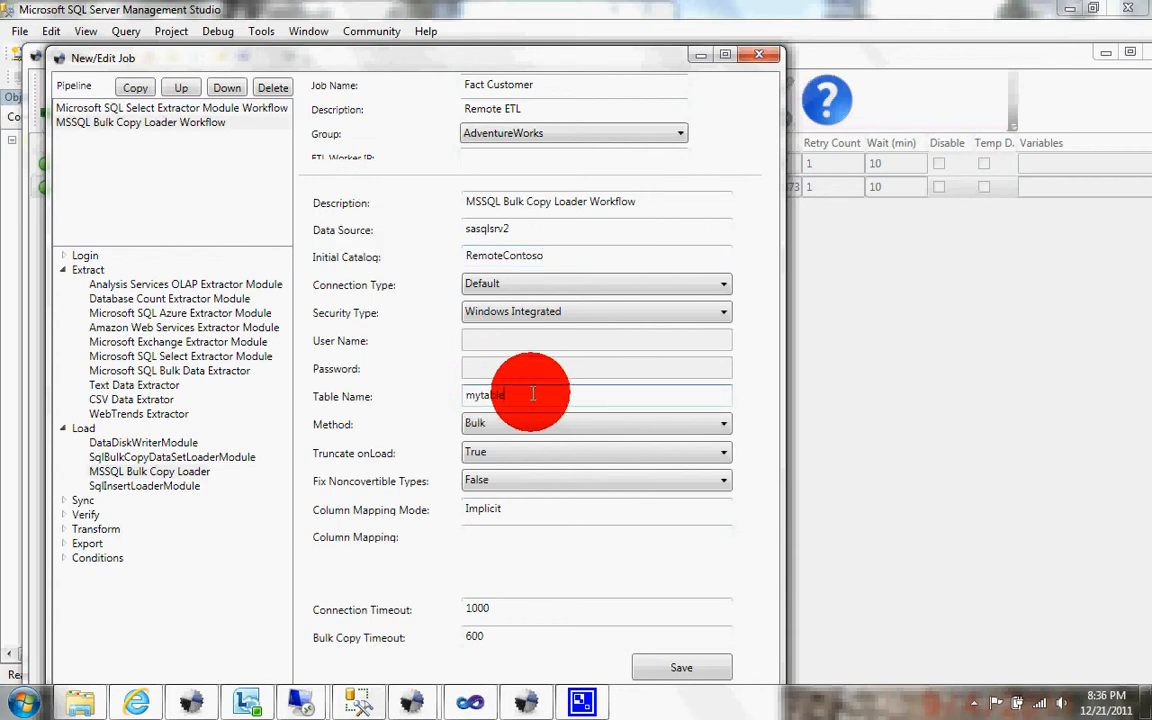
# Step: Set the loader's table name to FactCustomer and its Truncate onLoad option to False
pyautogui.moveTo(527, 391); pyautogui.dragTo(418, 396)
pyautogui.write('Fact')
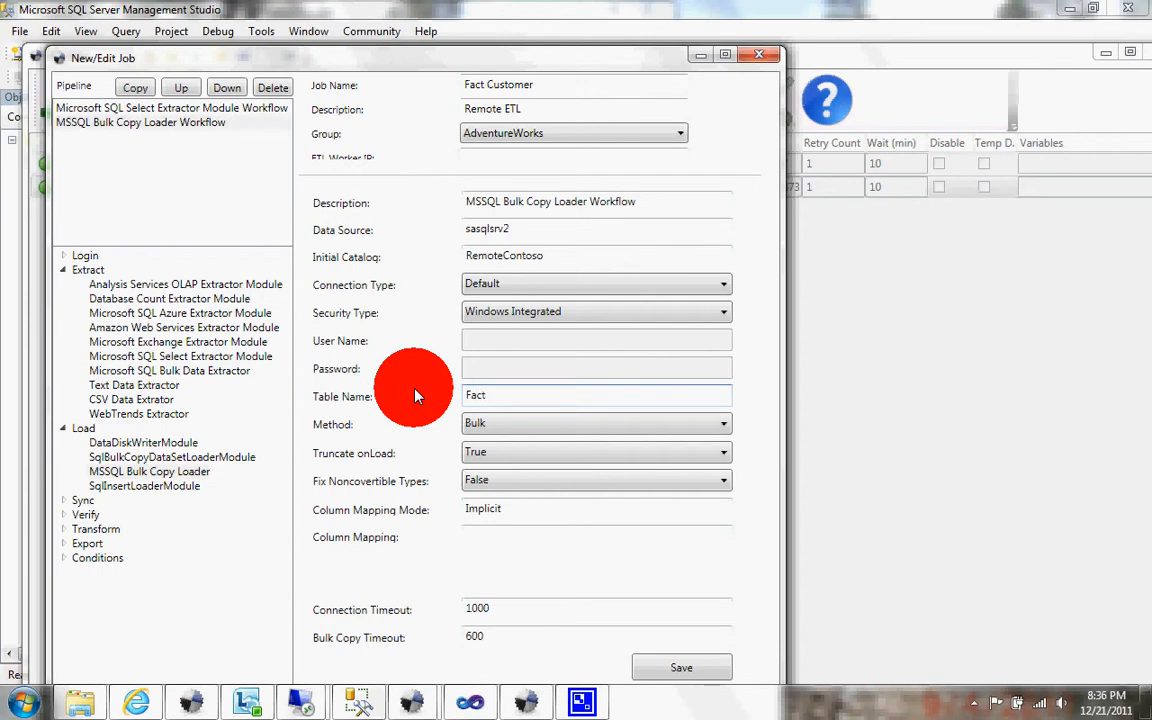
pyautogui.write('Customer')
pyautogui.click(514, 455)
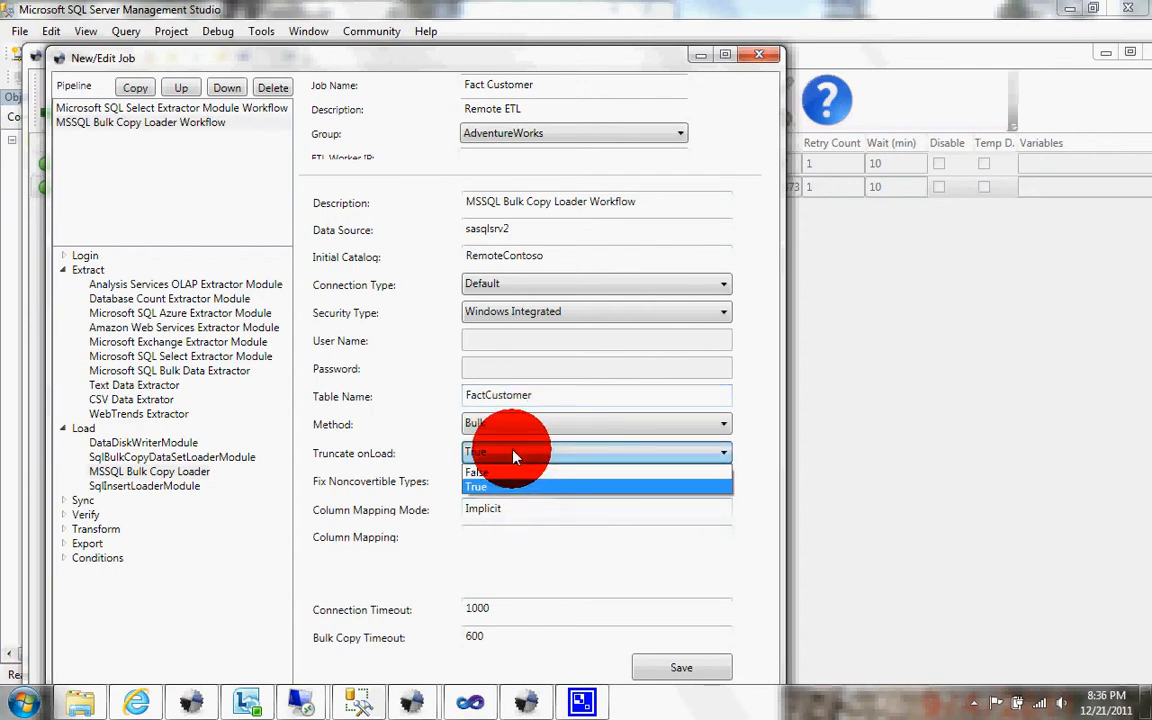
pyautogui.click(497, 472)
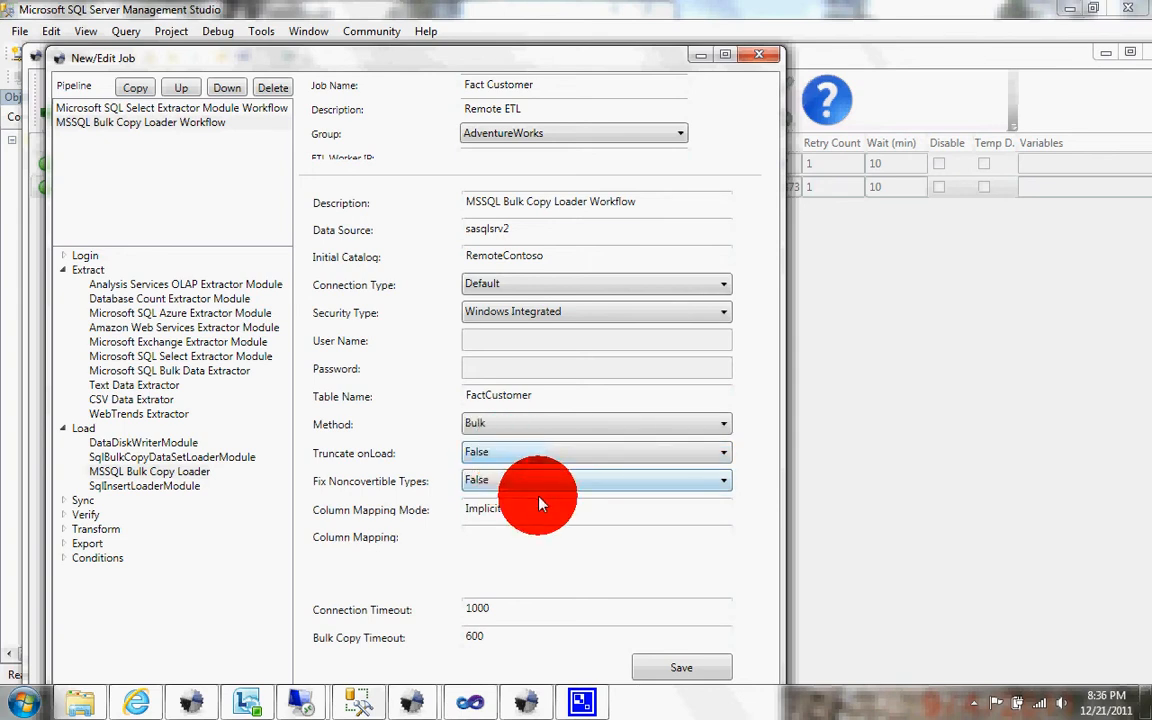
# Step: Save the loader's workflow parameters and close the job editor
pyautogui.click(648, 668)
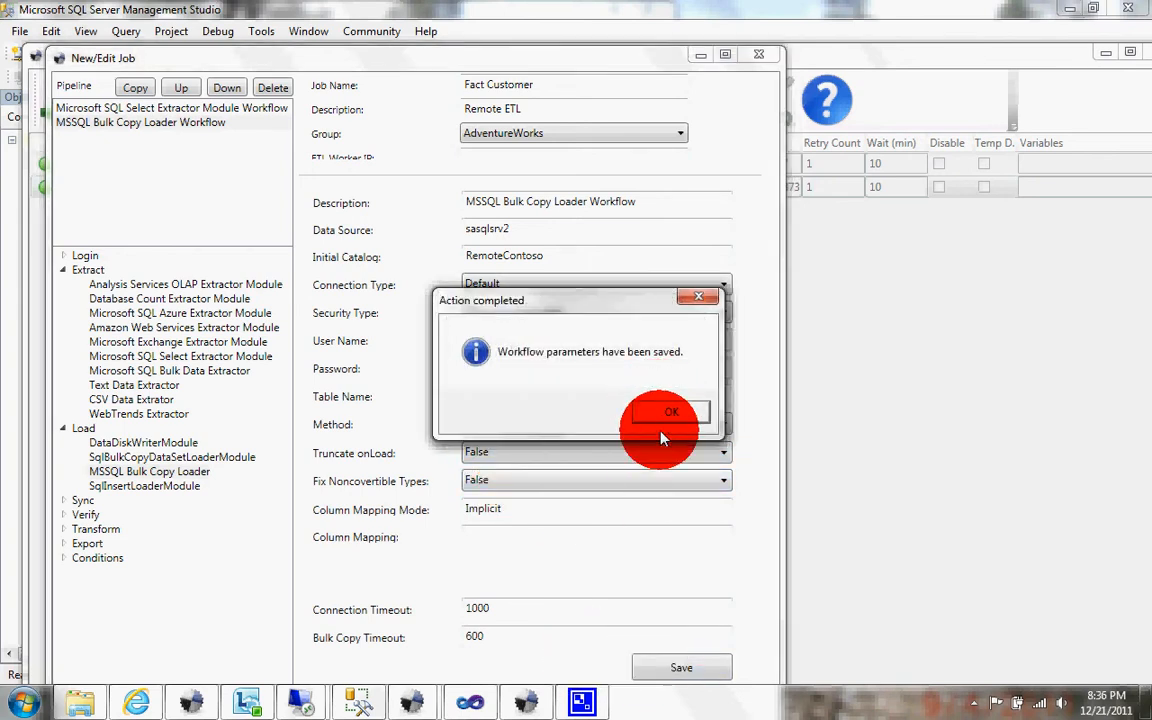
pyautogui.click(672, 414)
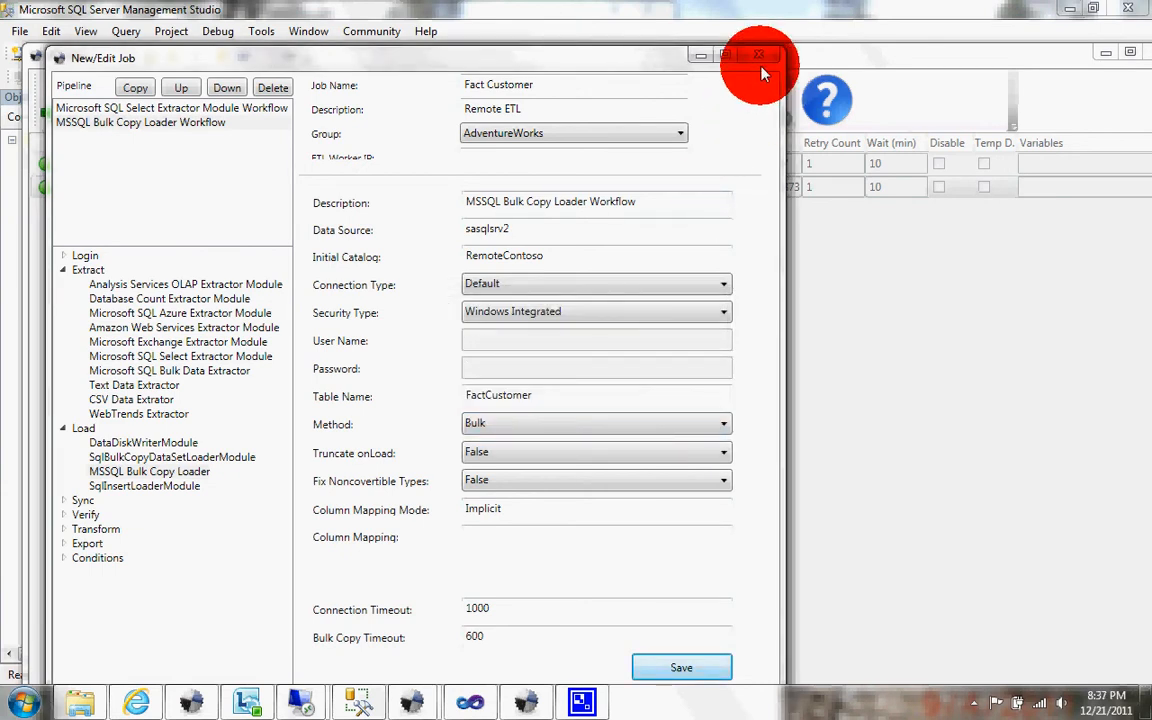
pyautogui.click(762, 57)
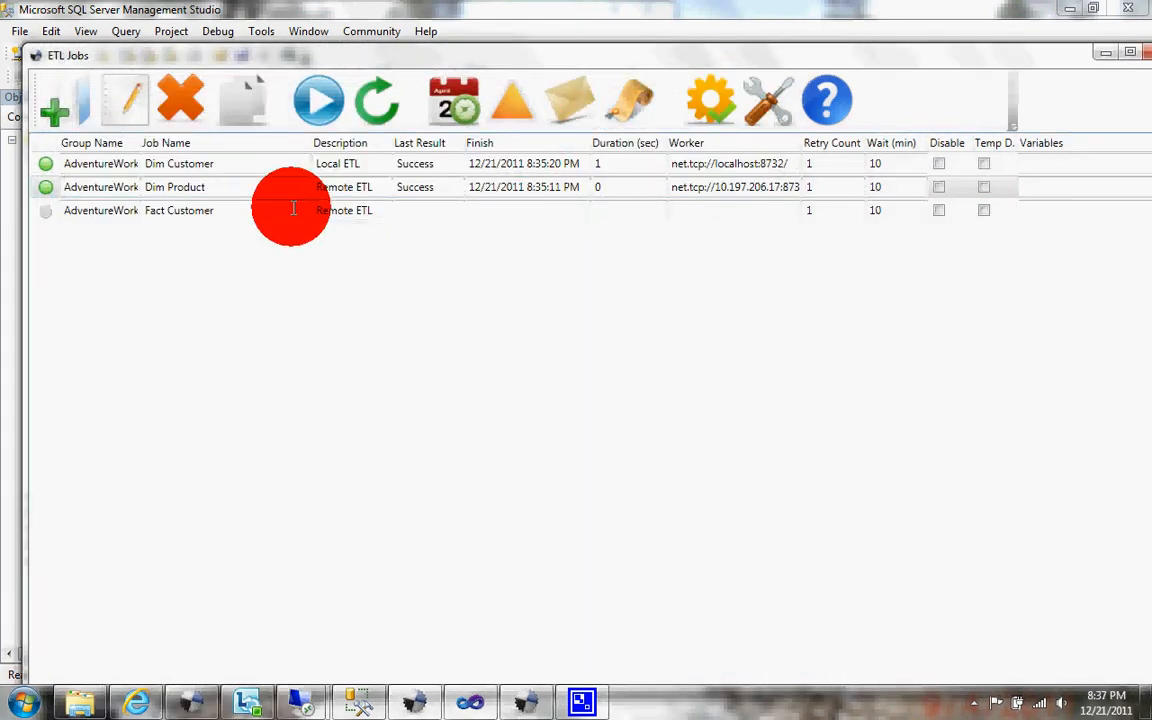
# Step: Give the Fact Customer job a custom schedule of every 00:00:15, save it, and close the scheduling window
pyautogui.click(333, 208)
pyautogui.click(446, 108)
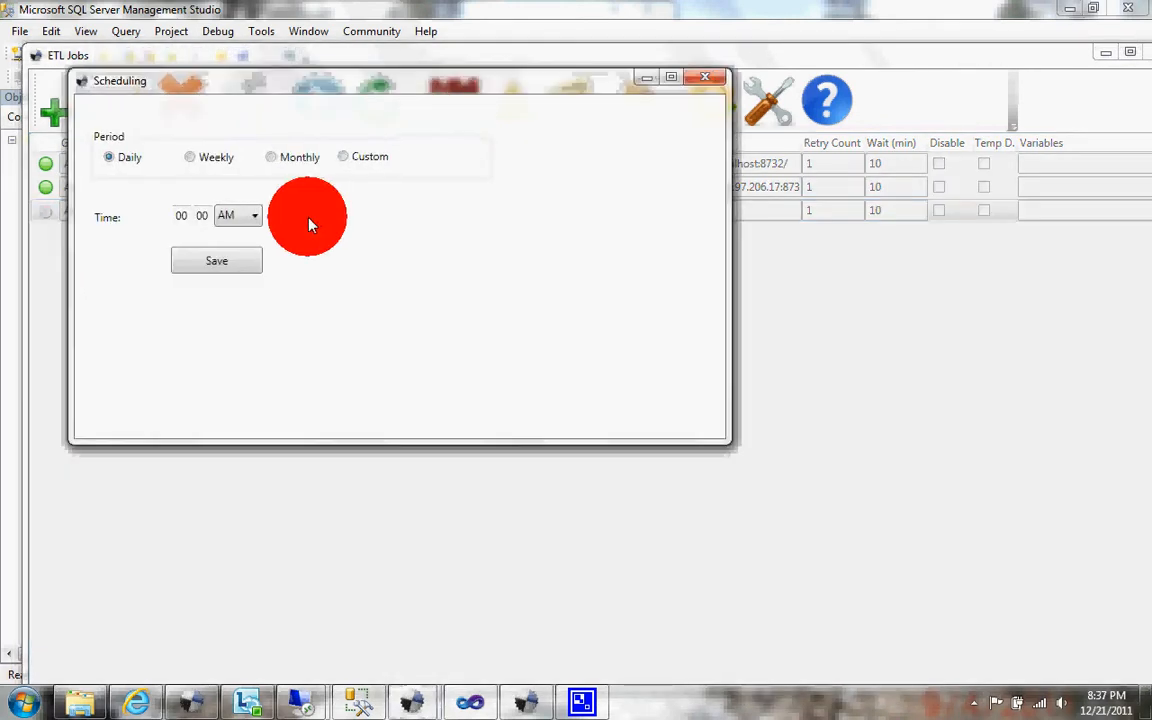
pyautogui.click(352, 160)
pyautogui.click(268, 225)
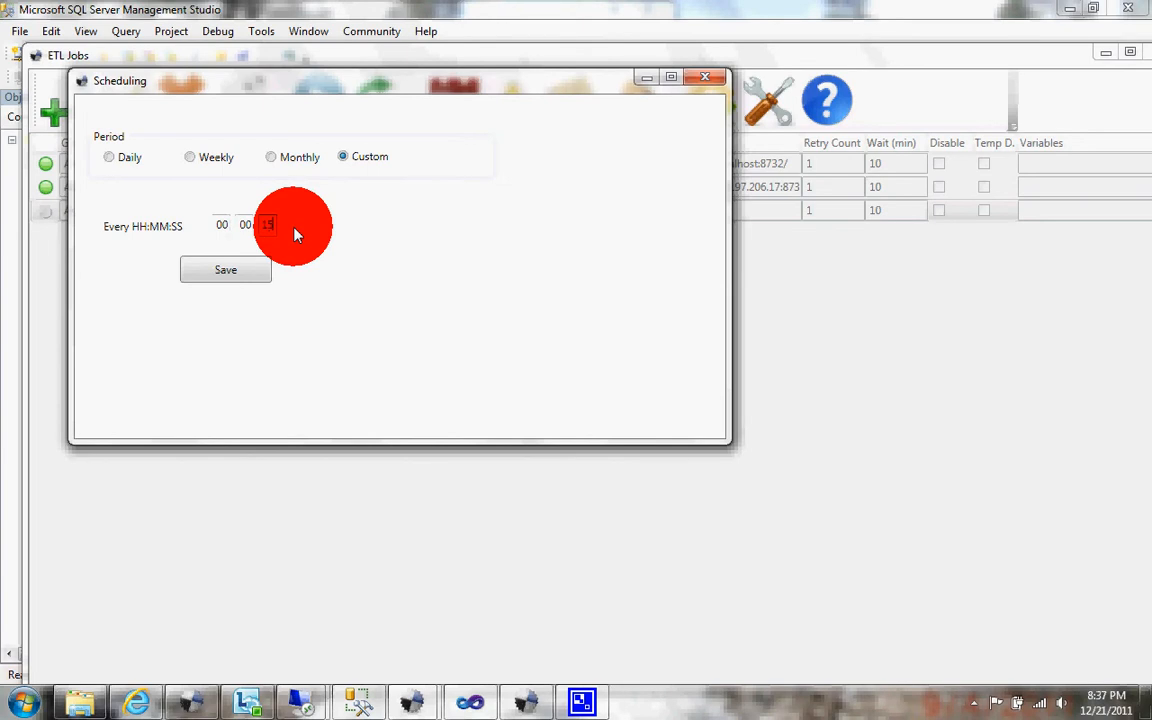
pyautogui.click(230, 270)
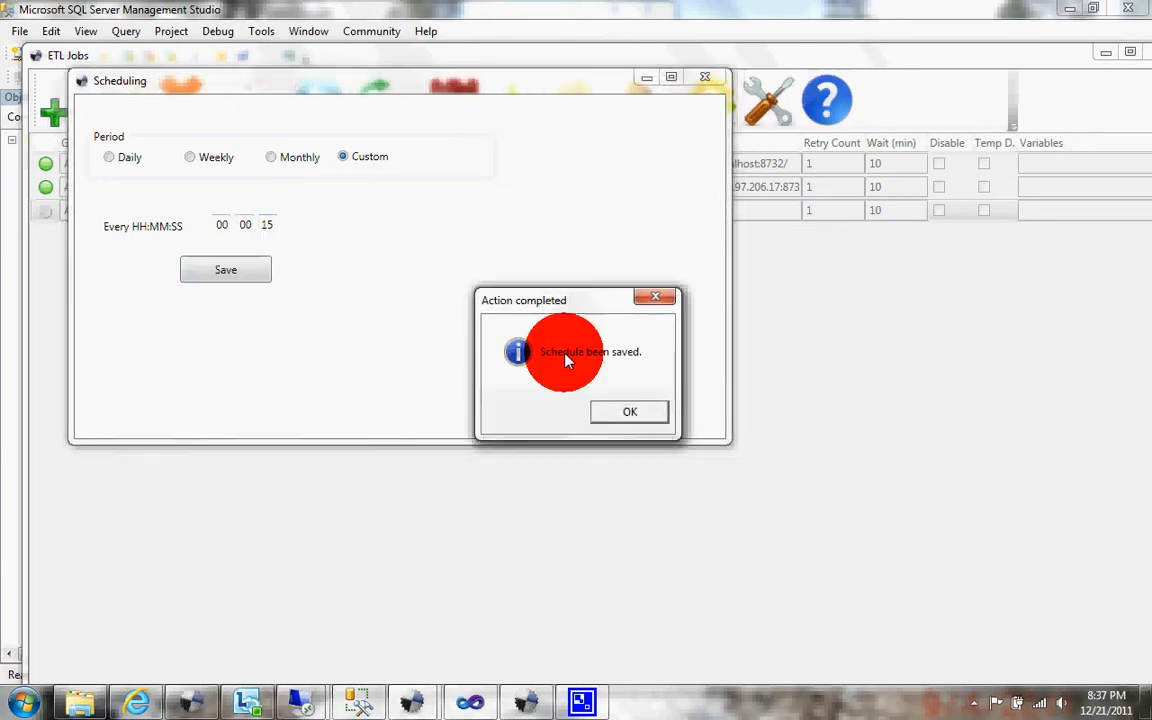
pyautogui.click(614, 411)
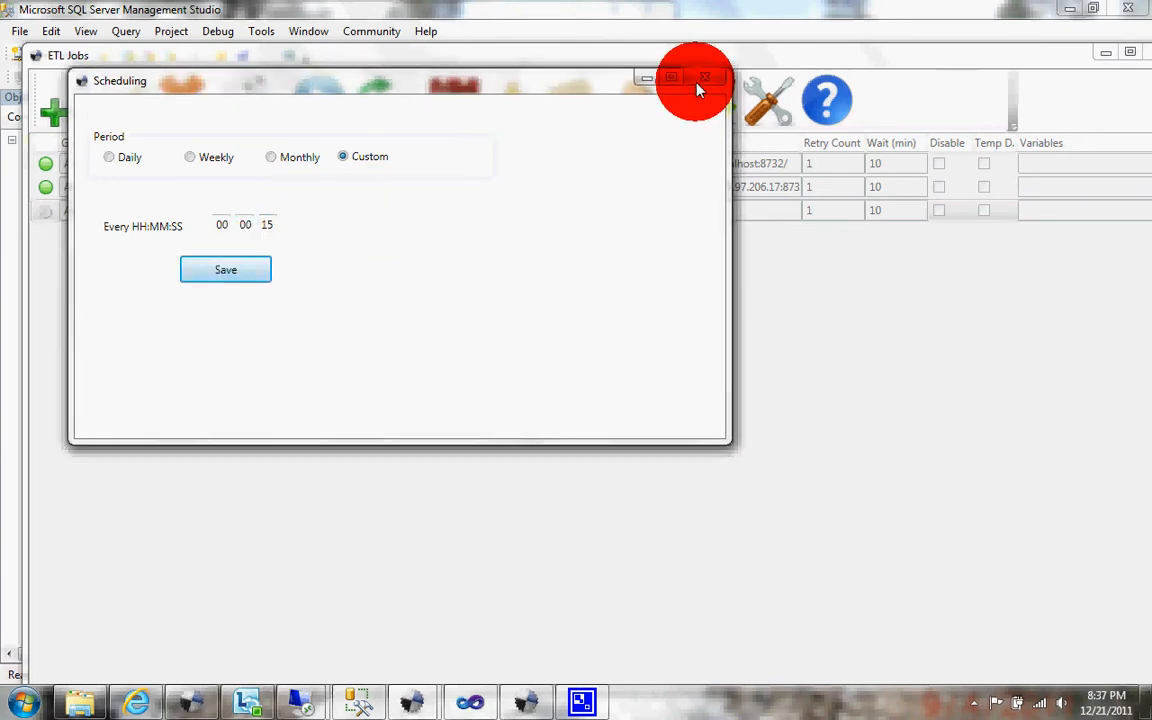
pyautogui.click(704, 78)
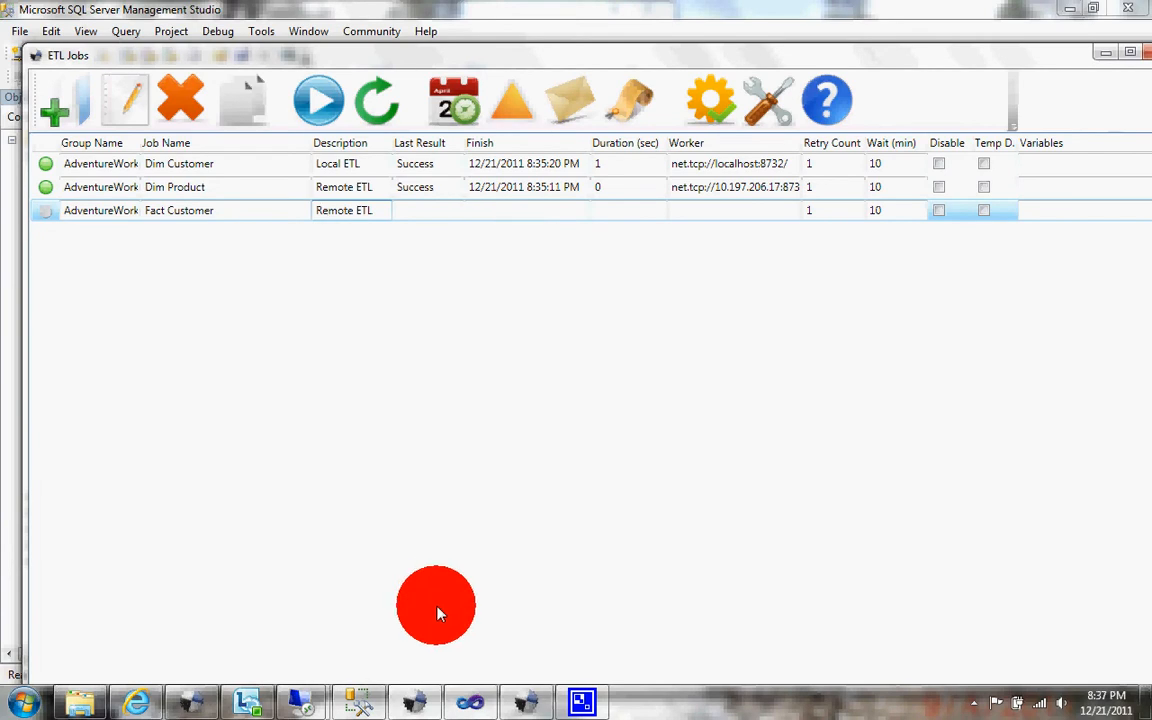
# Step: Look over the Central ETL Controller's waiting jobs, and rerun the table row-count query in SQL Server Management Studio
pyautogui.click(527, 700)
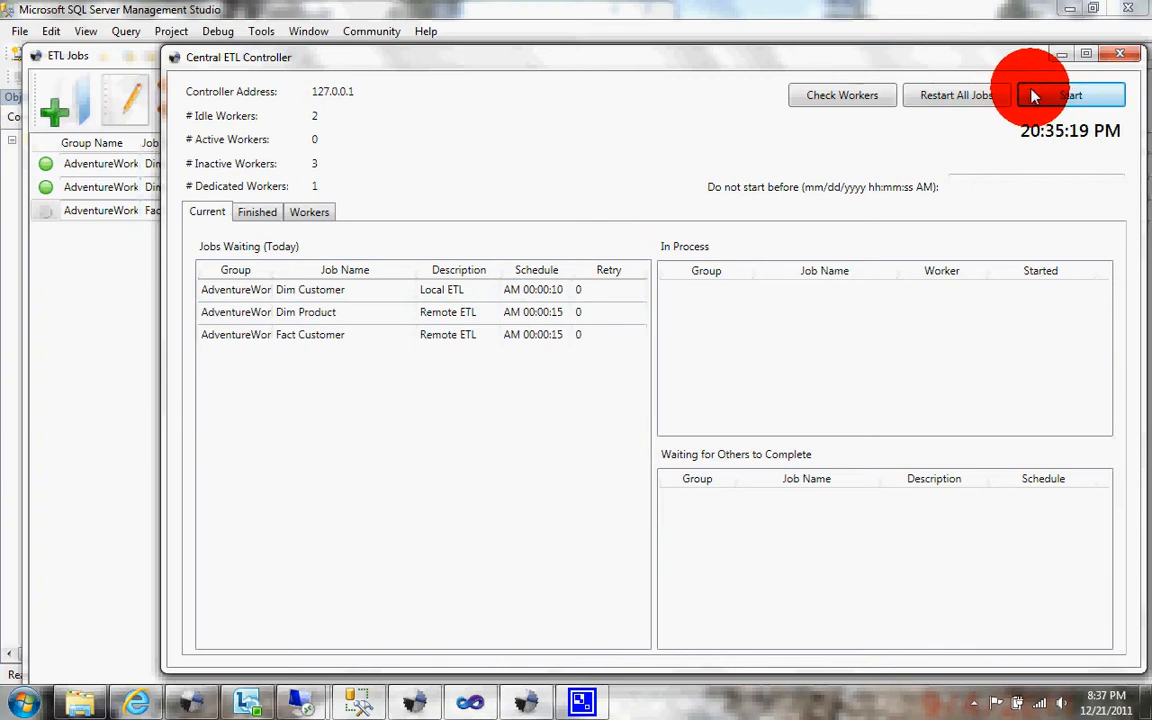
pyautogui.click(359, 697)
pyautogui.rightClick(359, 697)
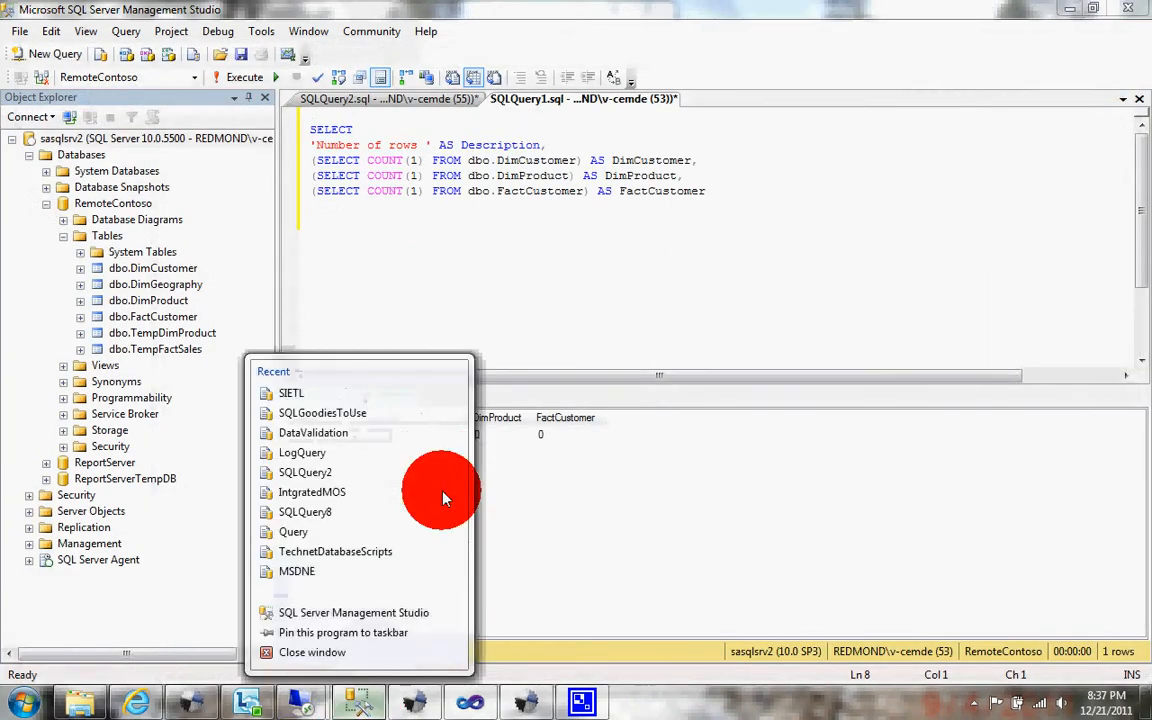
pyautogui.click(373, 220)
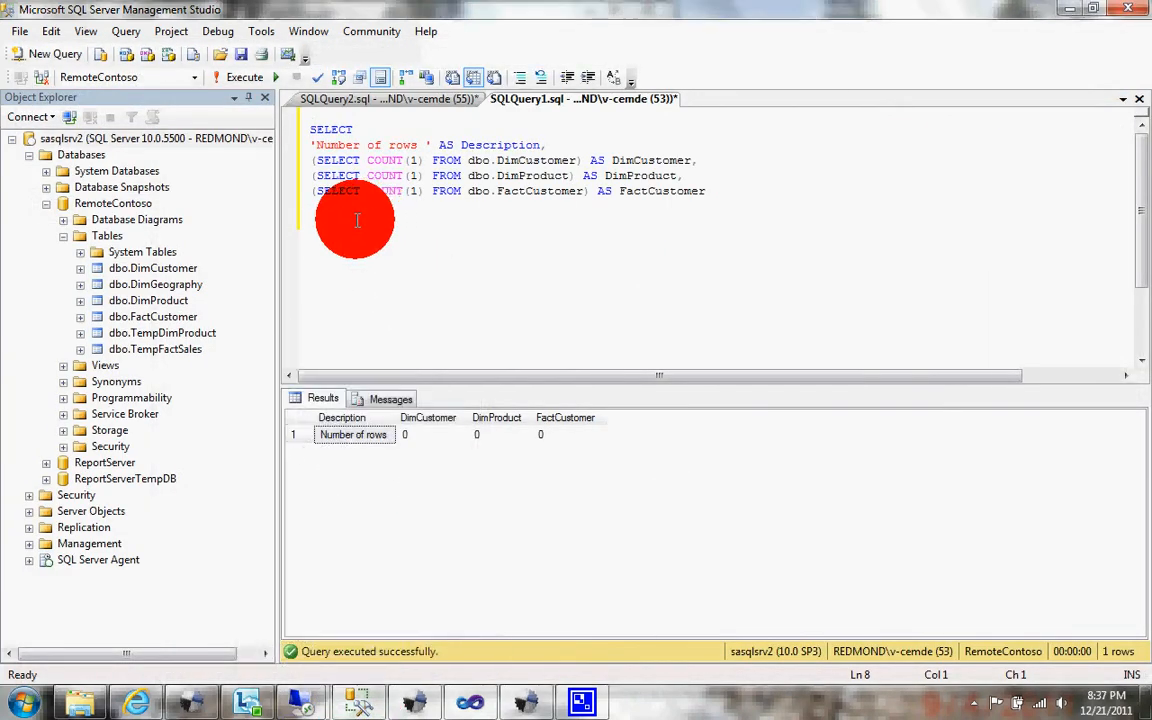
pyautogui.press('F5')
# Step: Run the SQLQuery2 script that truncates the DimCustomer, DimProduct and FactCustomer tables
pyautogui.click(358, 100)
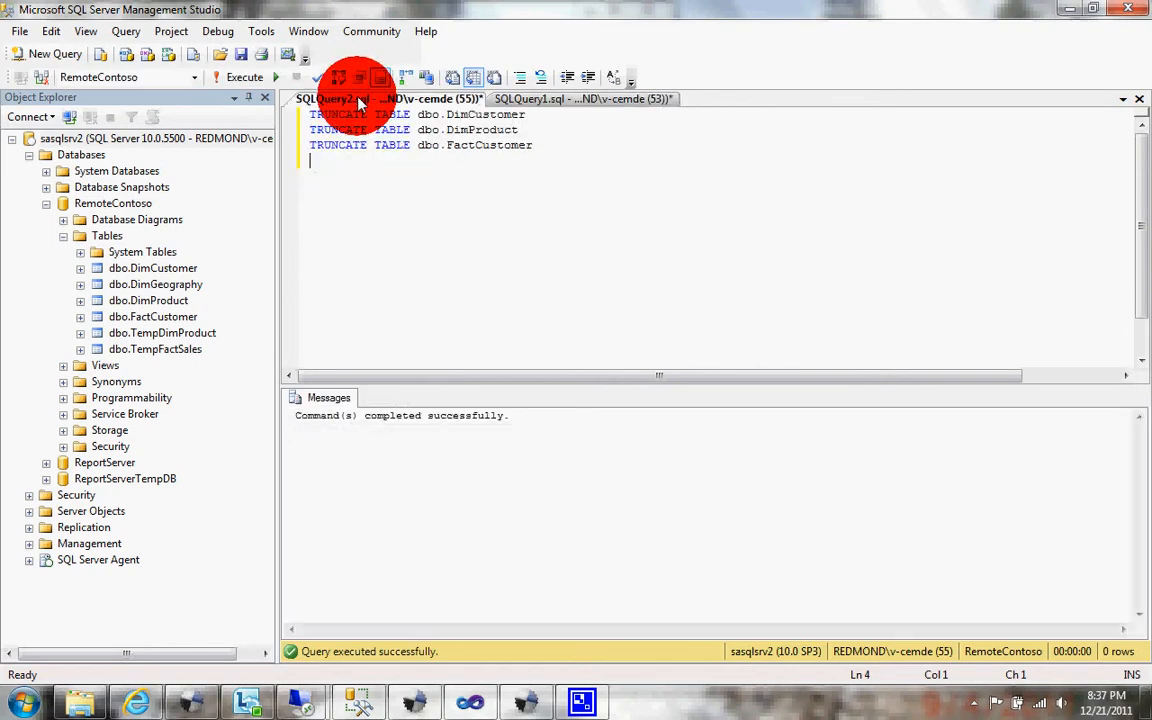
pyautogui.press('F5')
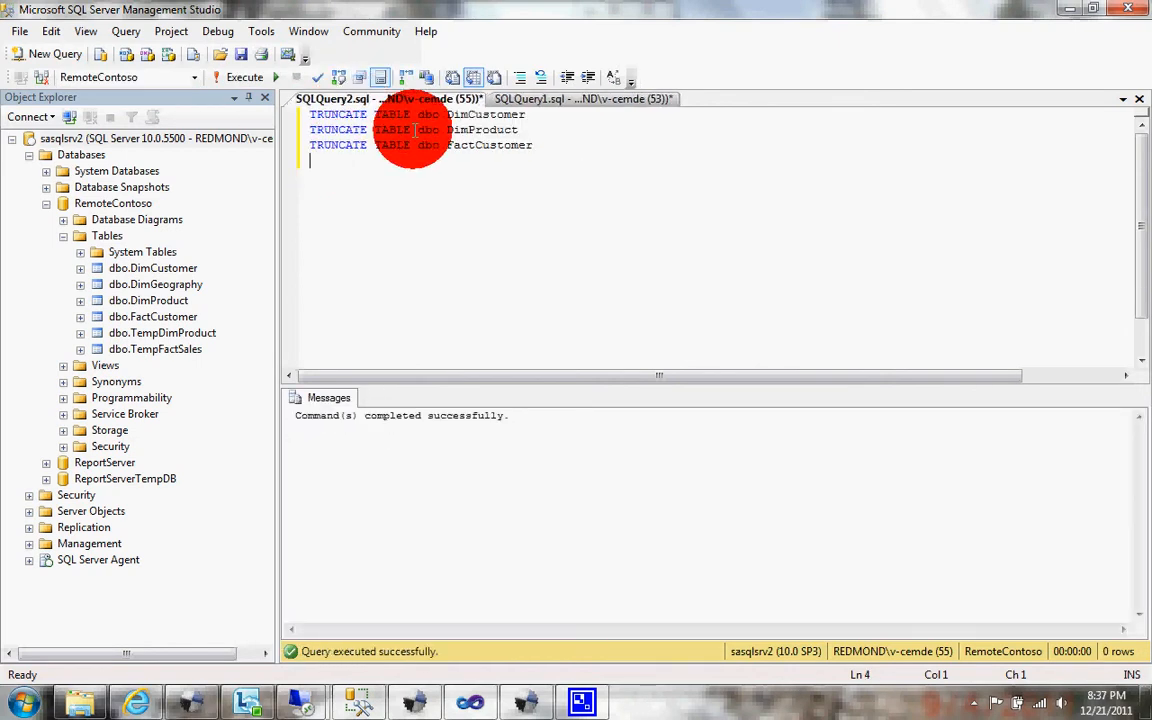
# Step: Rerun the SQLQuery1 row-count query, and start the job run in the Central ETL Controller
pyautogui.click(545, 97)
pyautogui.press('F5')
pyautogui.hotkey('alt', 'Tab')
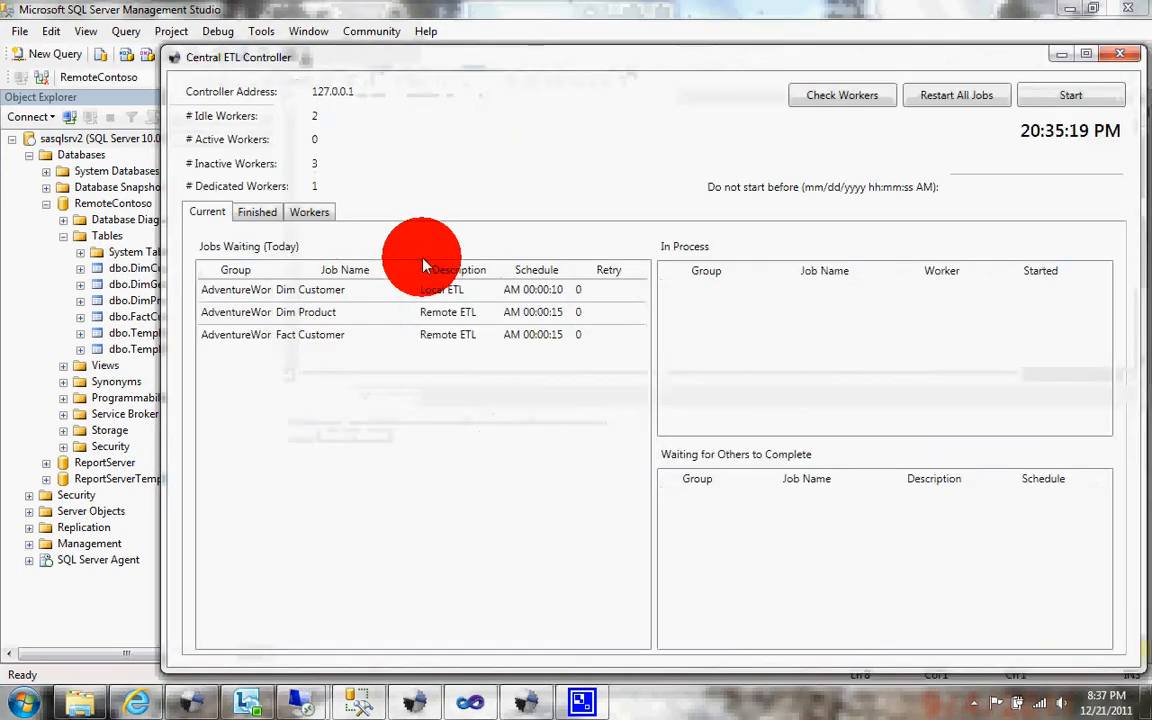
pyautogui.click(1030, 96)
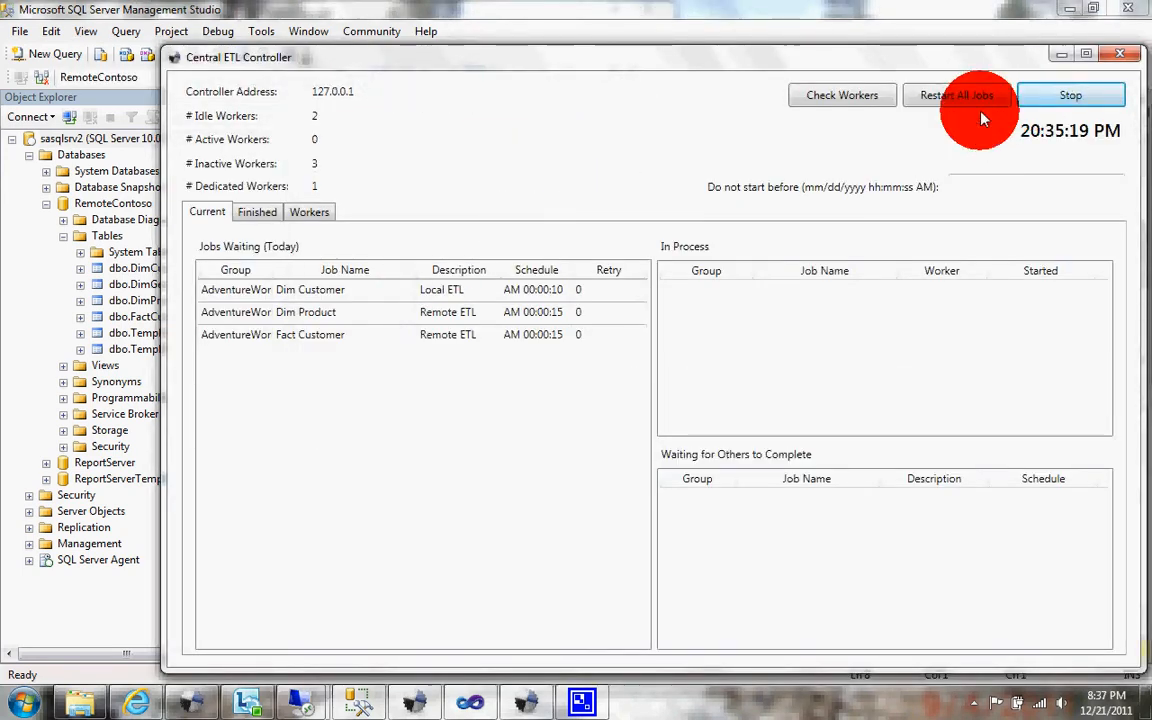
# Step: Examine the transaction logs of the local ETL Worker and the worker on the sasqlsrv2 remote desktop, and return to the Central ETL Controller
pyautogui.click(248, 702)
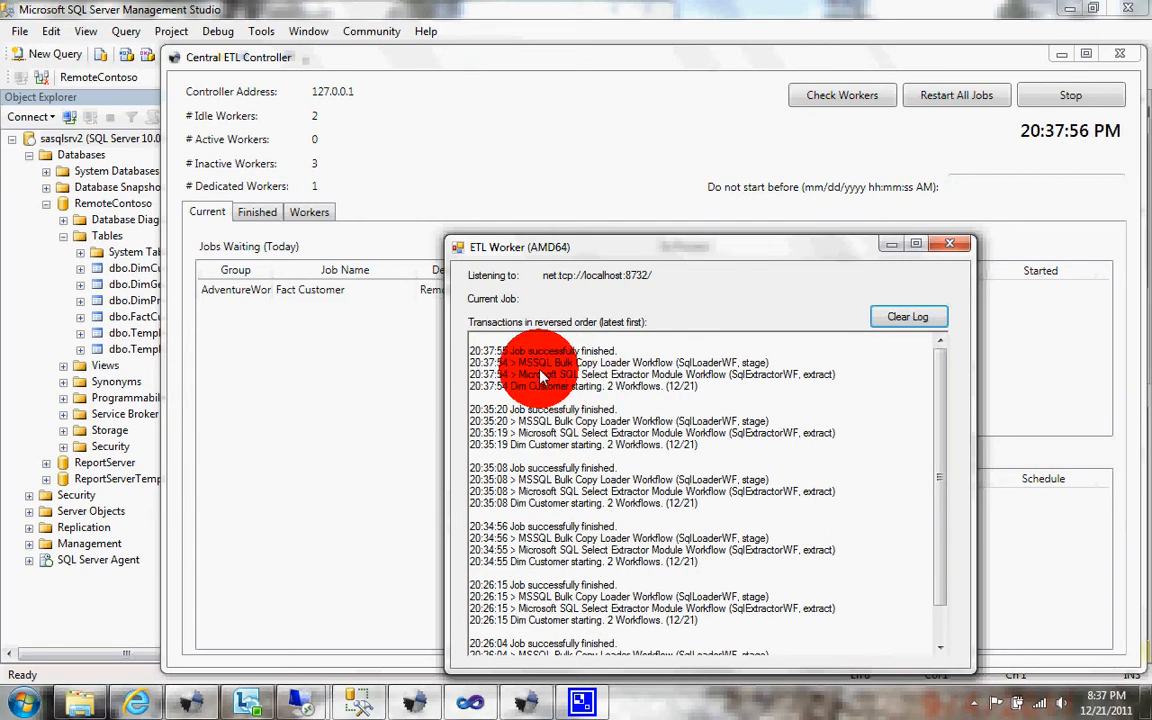
pyautogui.click(296, 702)
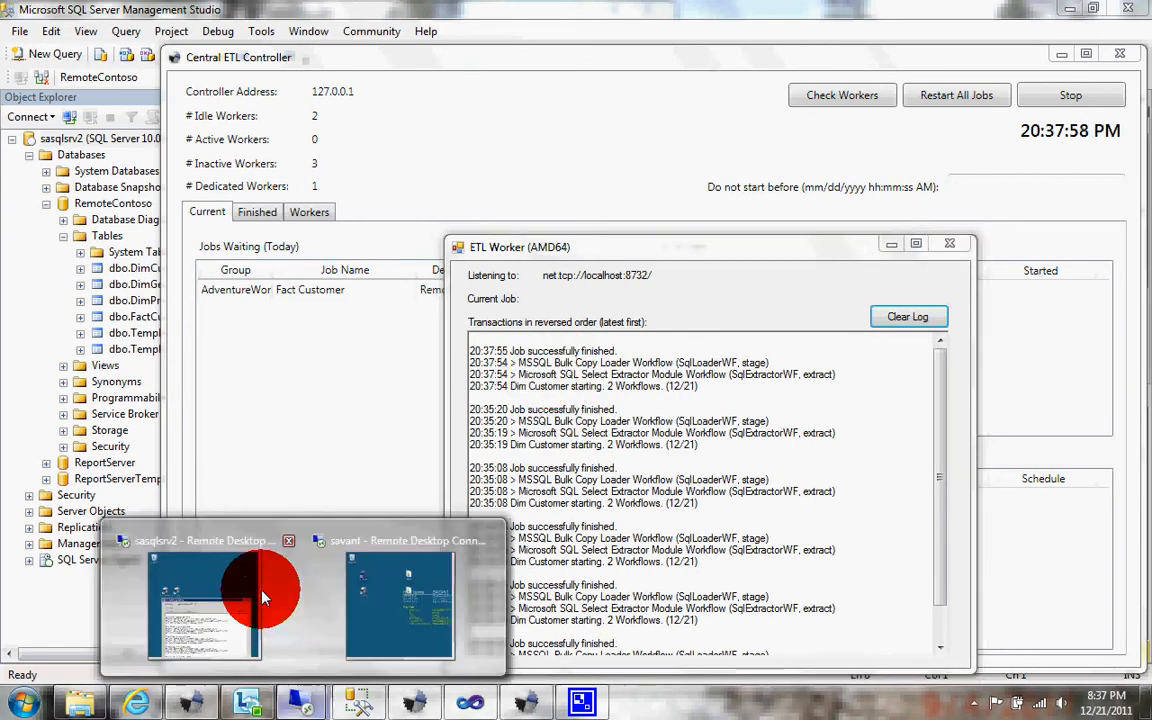
pyautogui.click(240, 589)
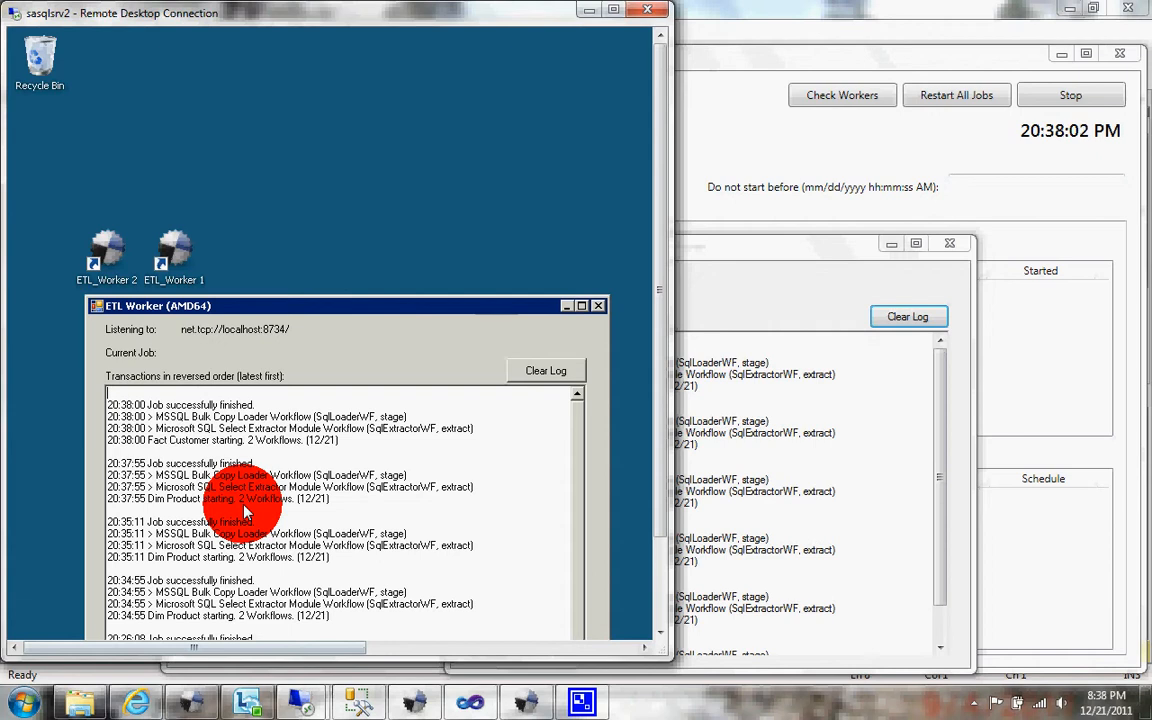
pyautogui.click(700, 205)
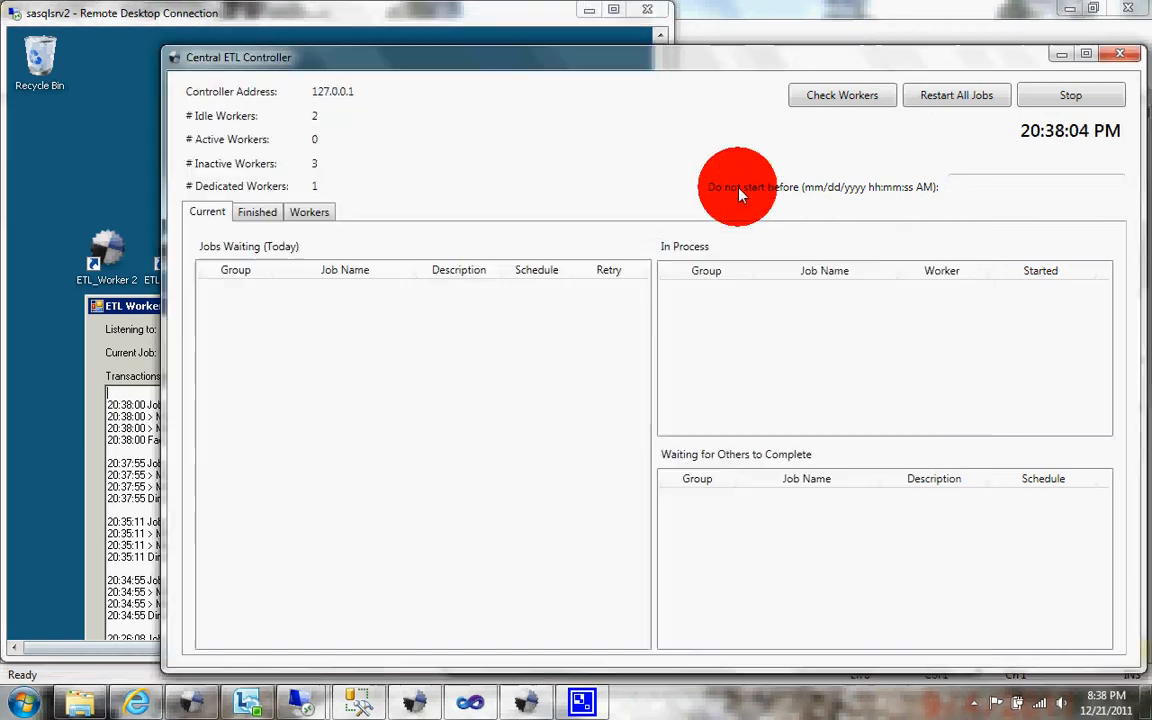
# Step: Review the finished and current jobs in the Central ETL Controller, and stop the controller
pyautogui.click(262, 215)
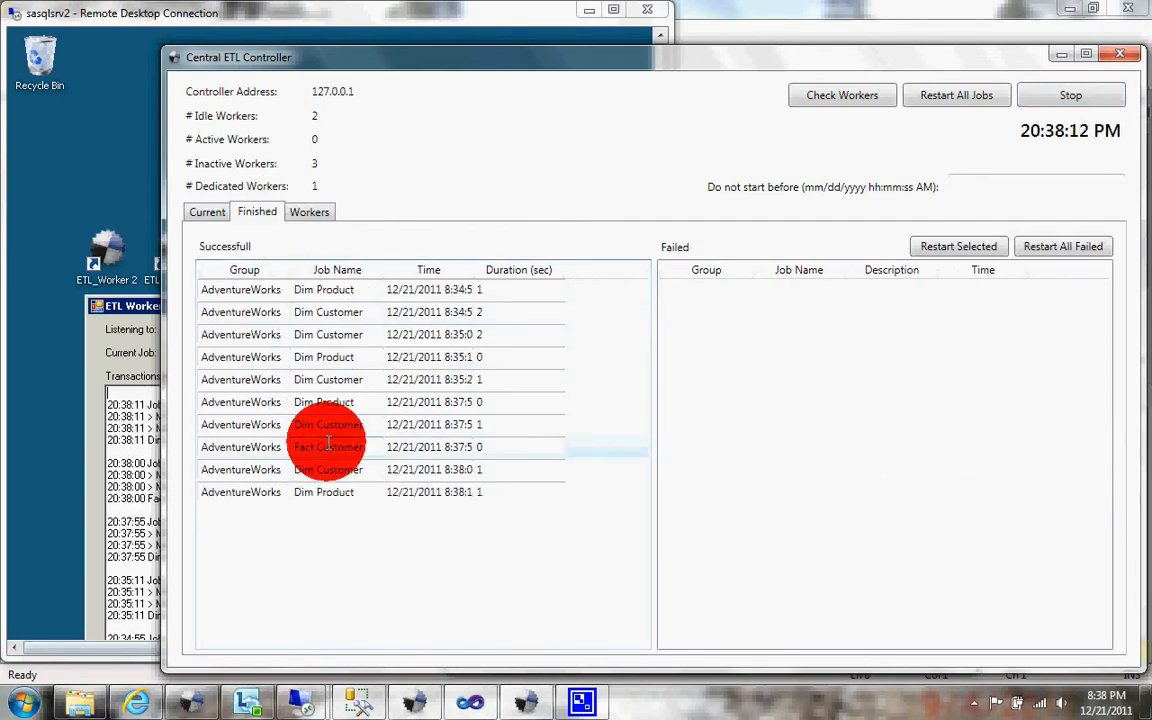
pyautogui.click(207, 212)
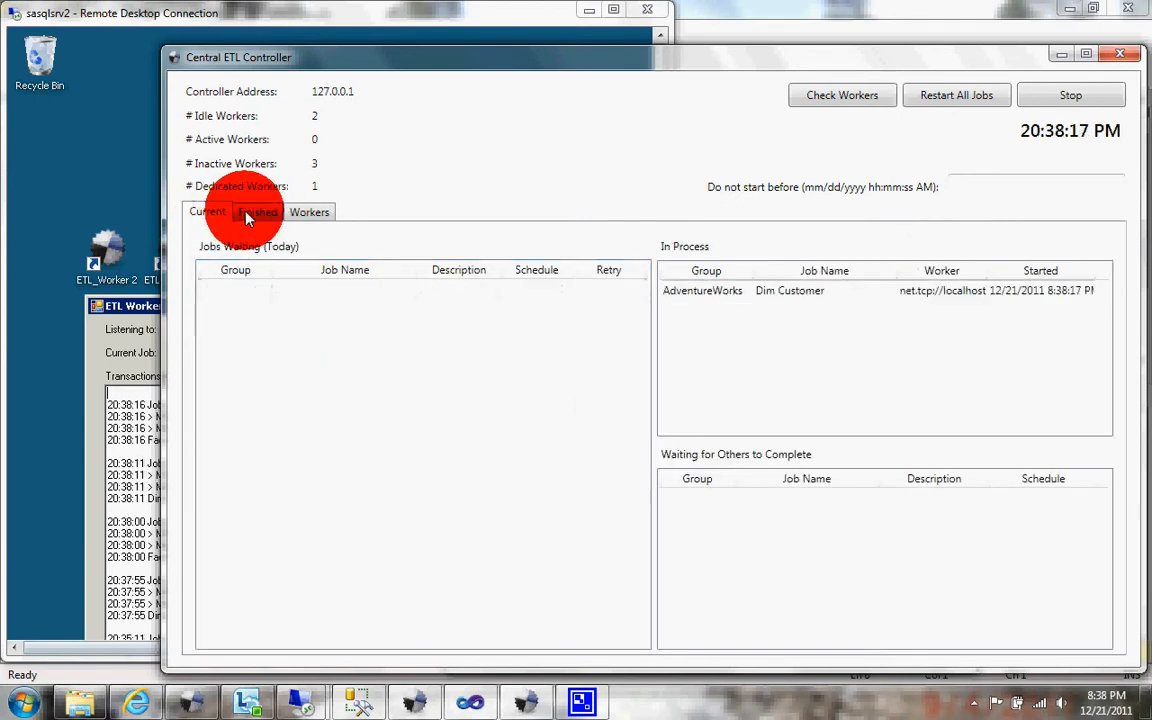
pyautogui.click(249, 214)
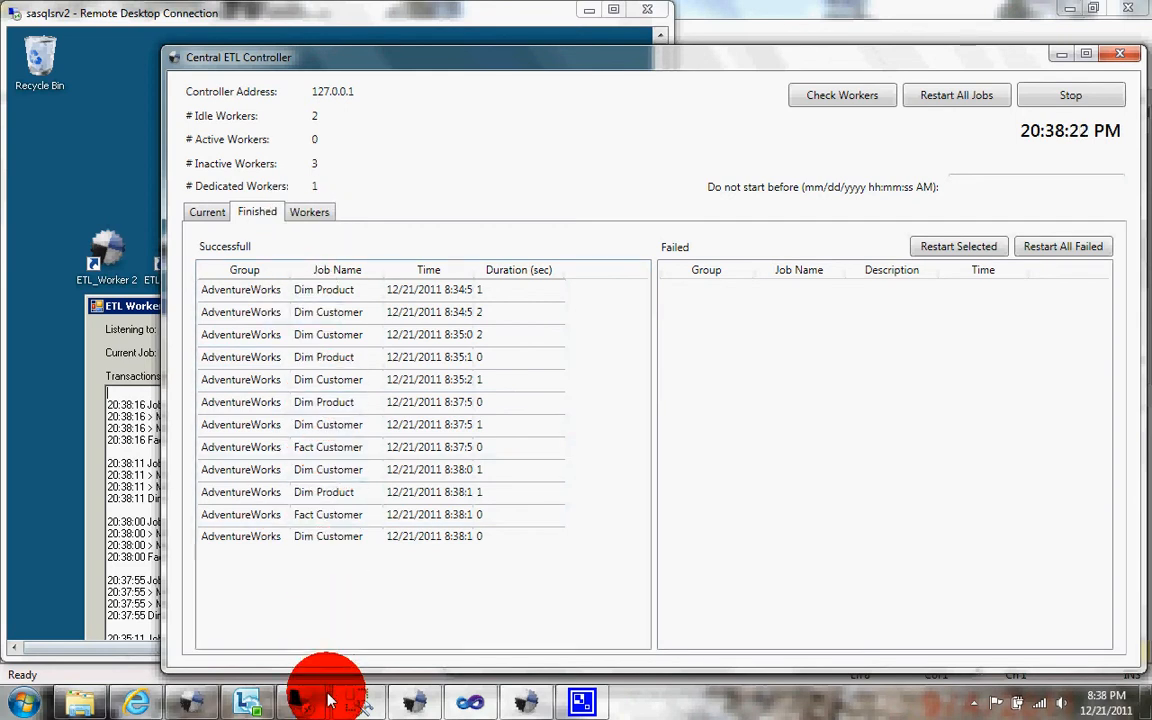
pyautogui.moveTo(328, 700)
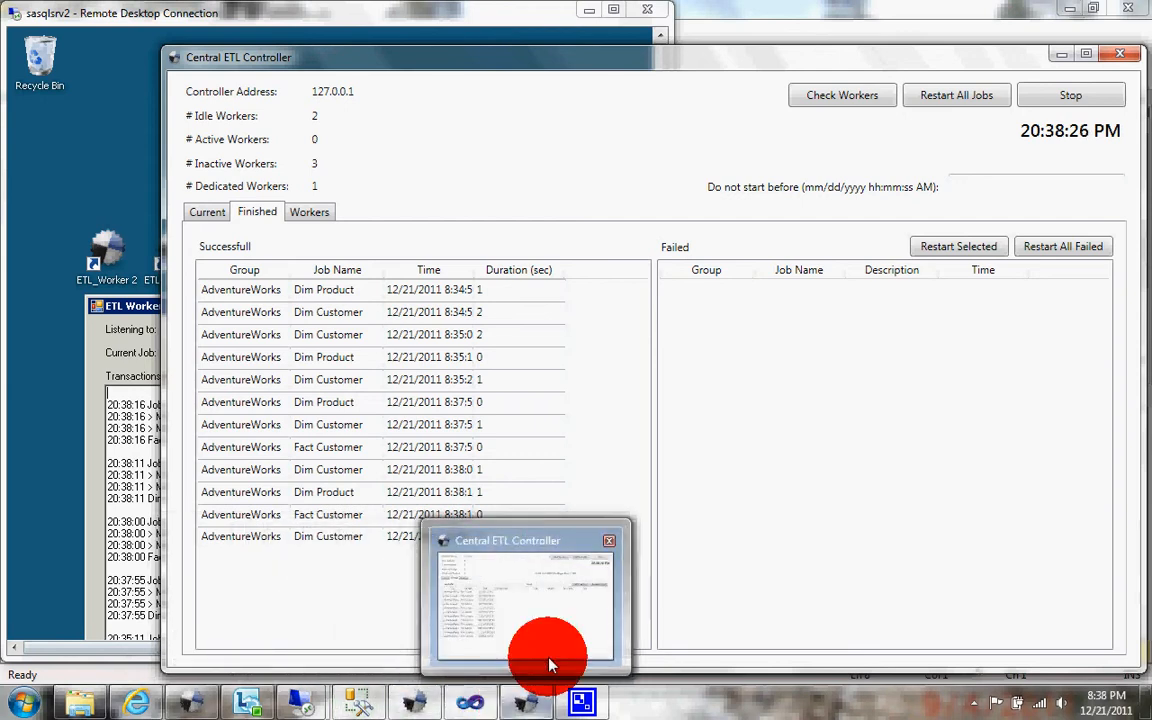
pyautogui.click(203, 212)
pyautogui.click(1060, 95)
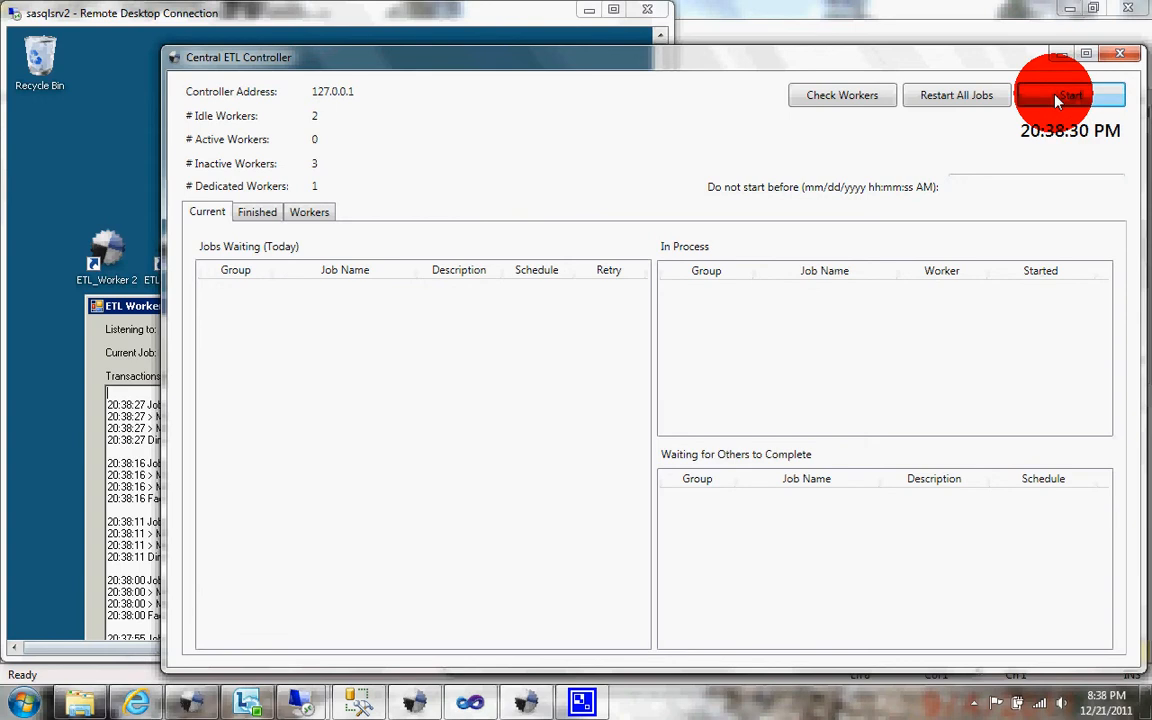
# Step: In ETL Jobs, change the Fact Customer extractor's select query to "SELECT TOP $A * FROM TempFactSales", save it, and close the job editor
pyautogui.click(408, 706)
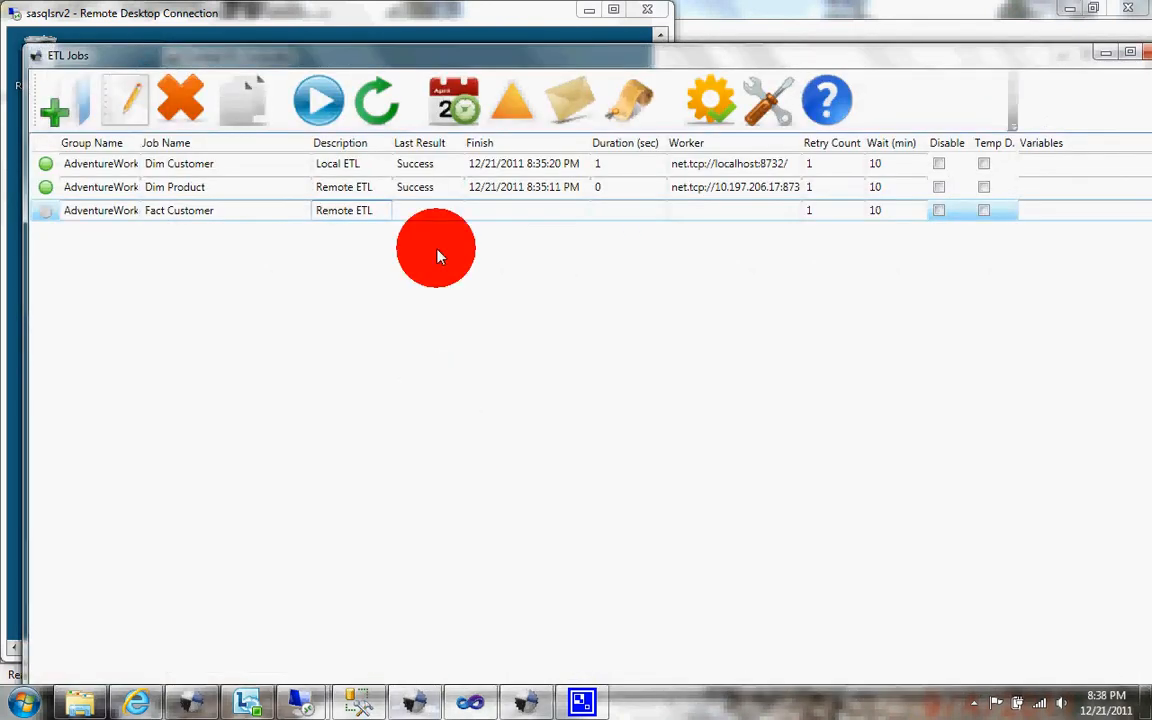
pyautogui.click(413, 207)
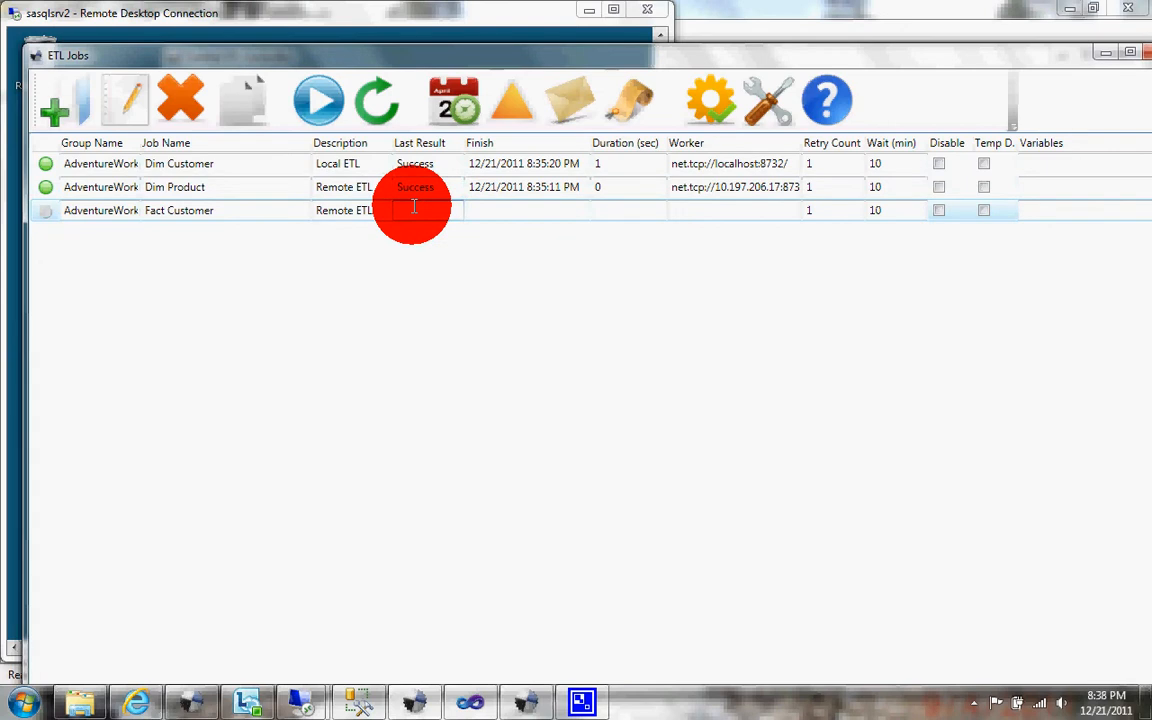
pyautogui.click(291, 210)
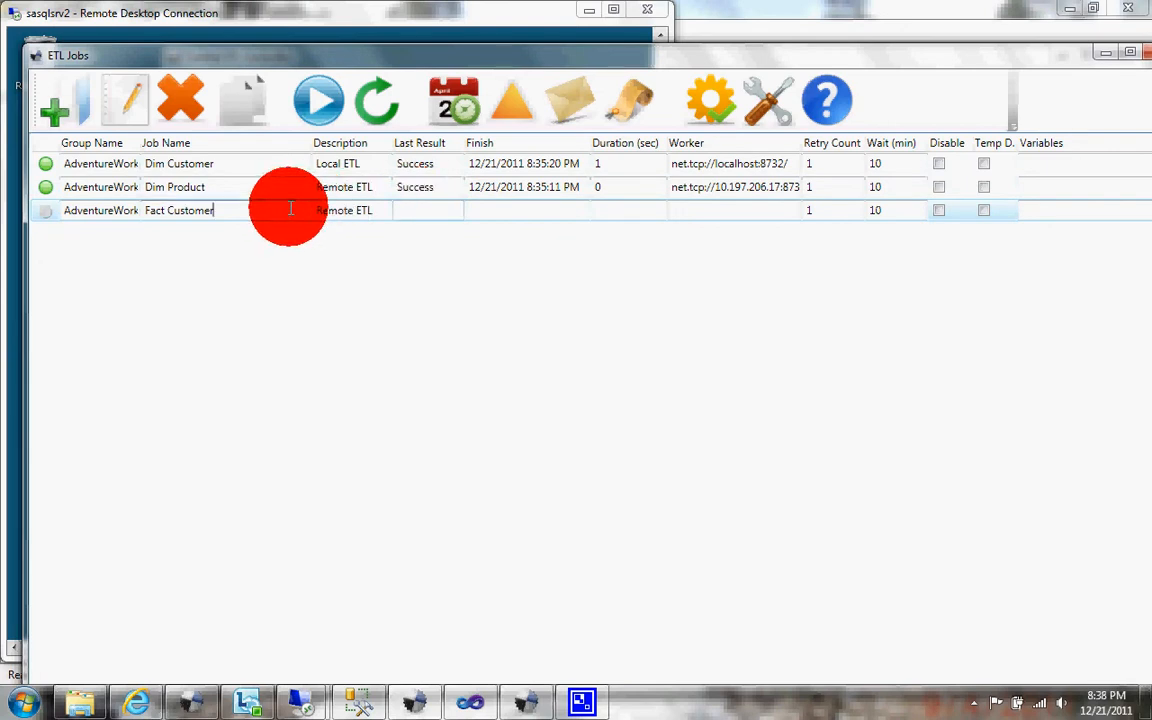
pyautogui.click(150, 123)
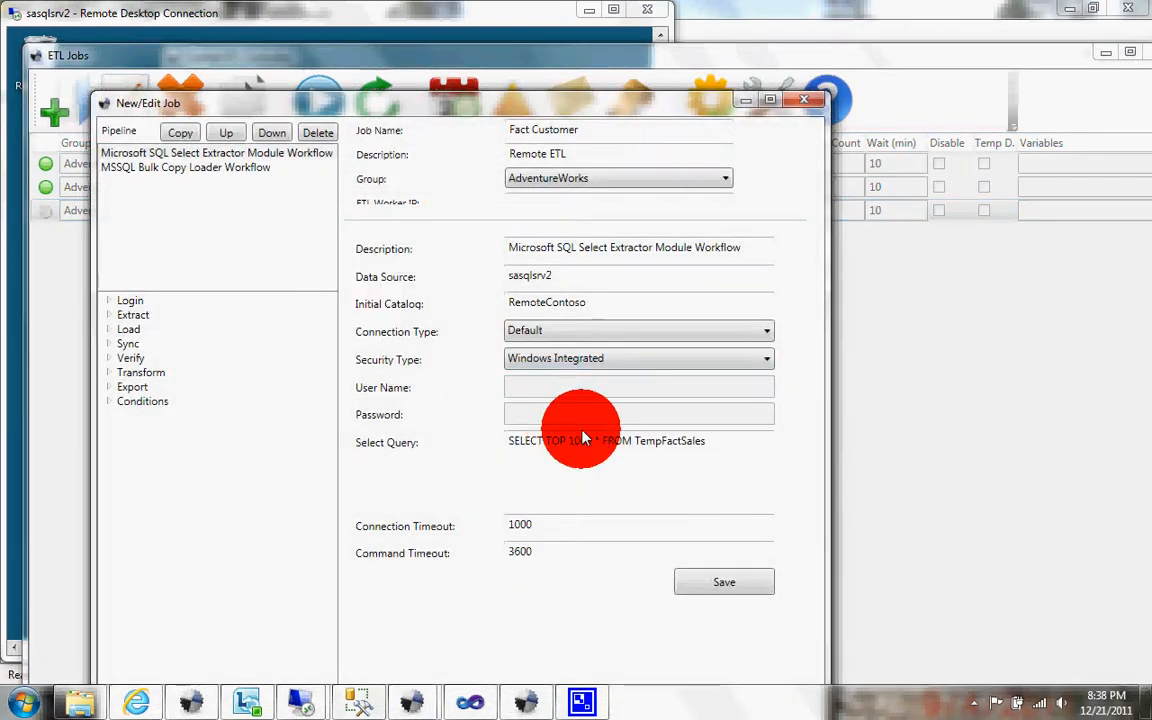
pyautogui.click(592, 441)
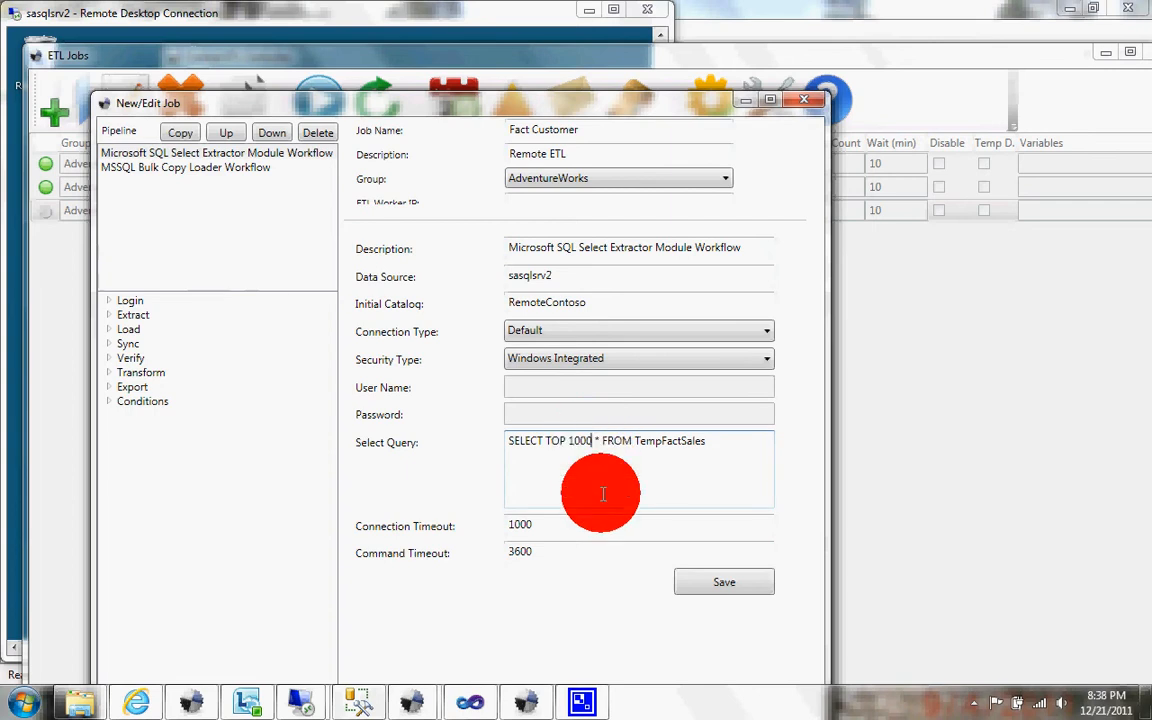
pyautogui.press('BackSpace')
pyautogui.press('BackSpace')
pyautogui.press('BackSpace')
pyautogui.press('BackSpace')
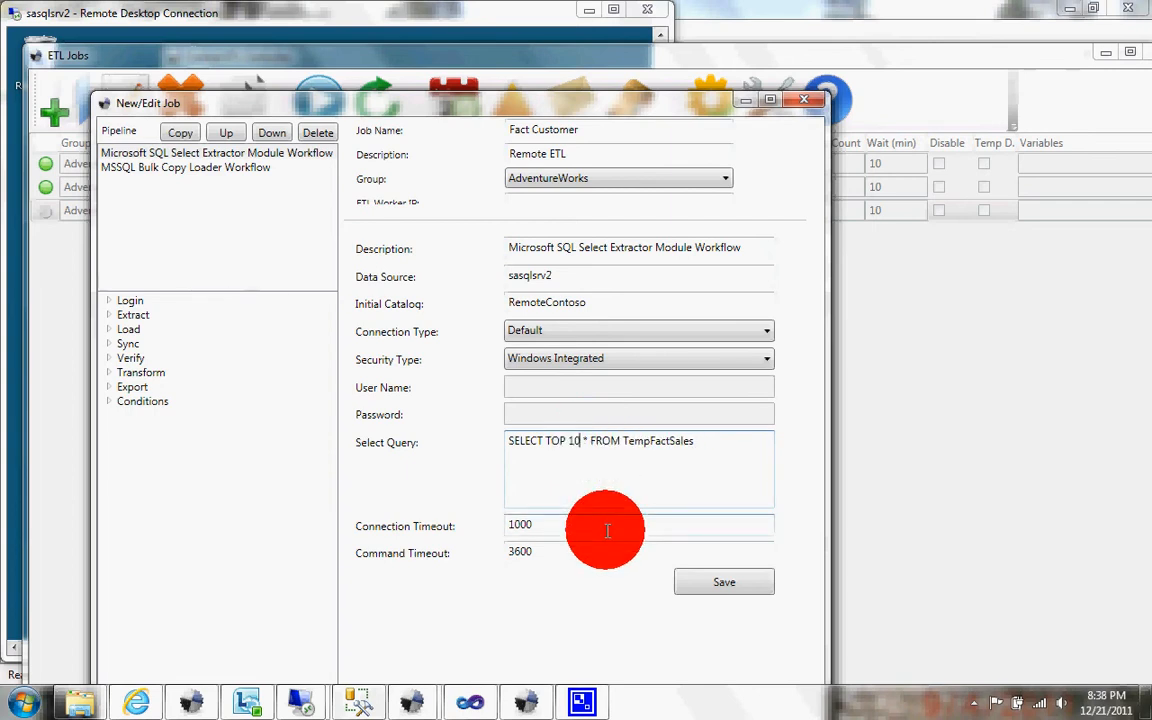
pyautogui.write('$A')
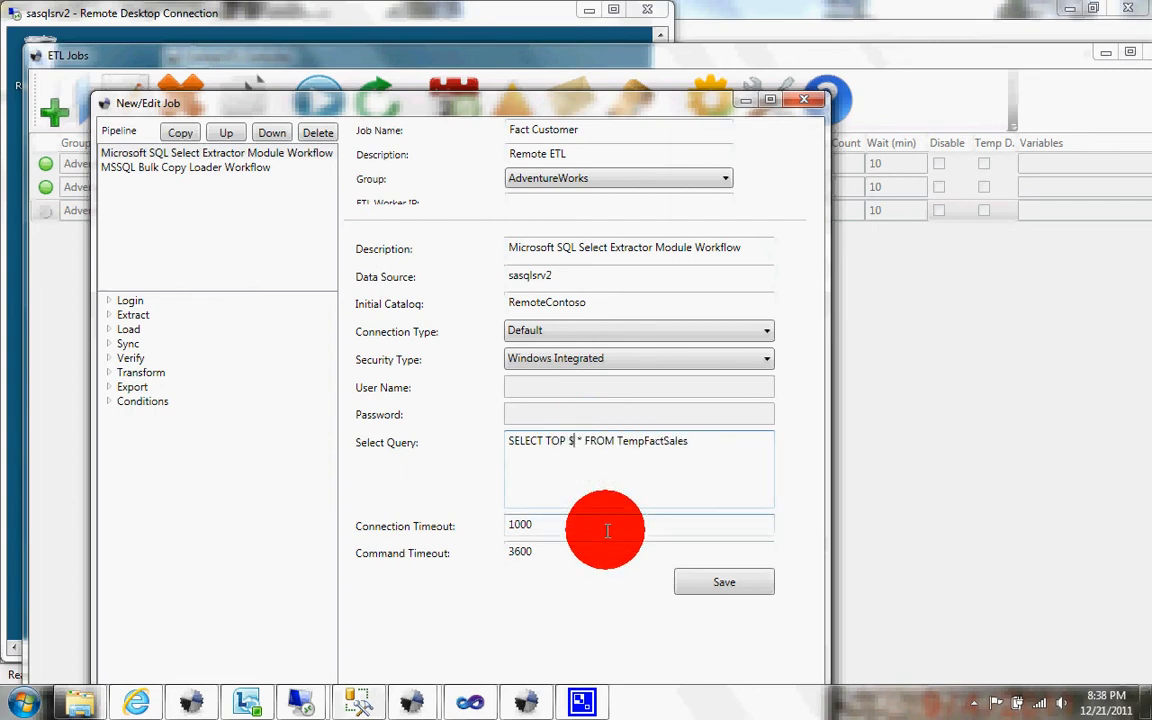
pyautogui.click(697, 592)
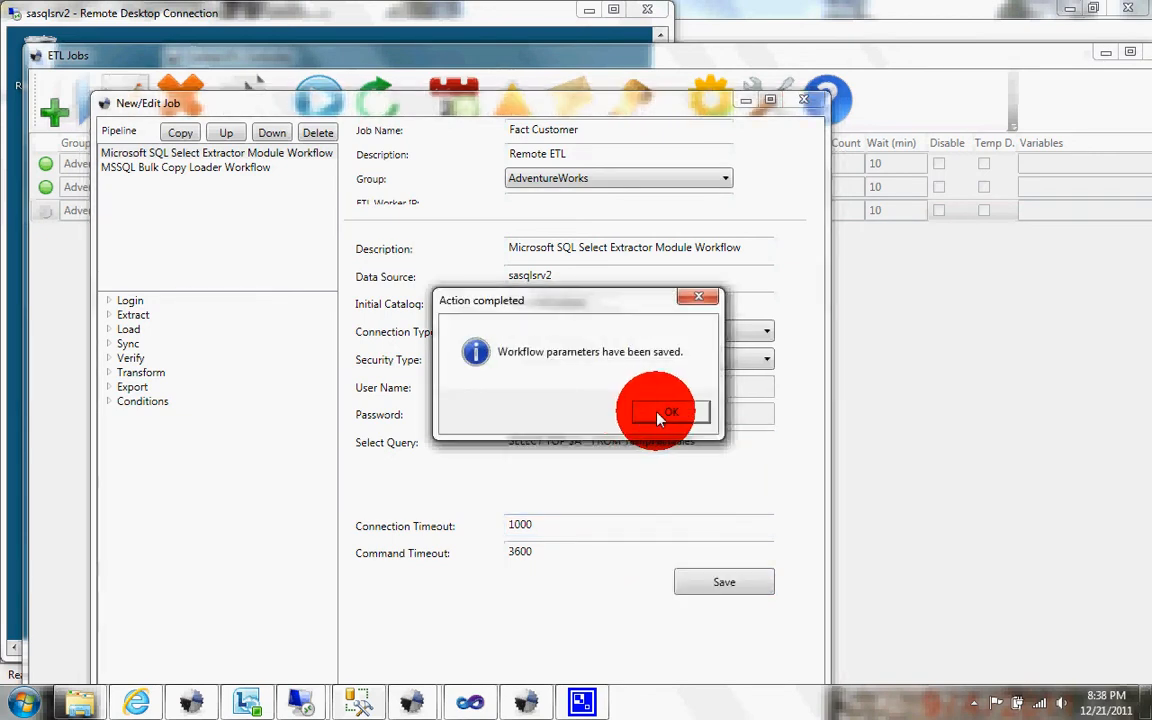
pyautogui.click(663, 411)
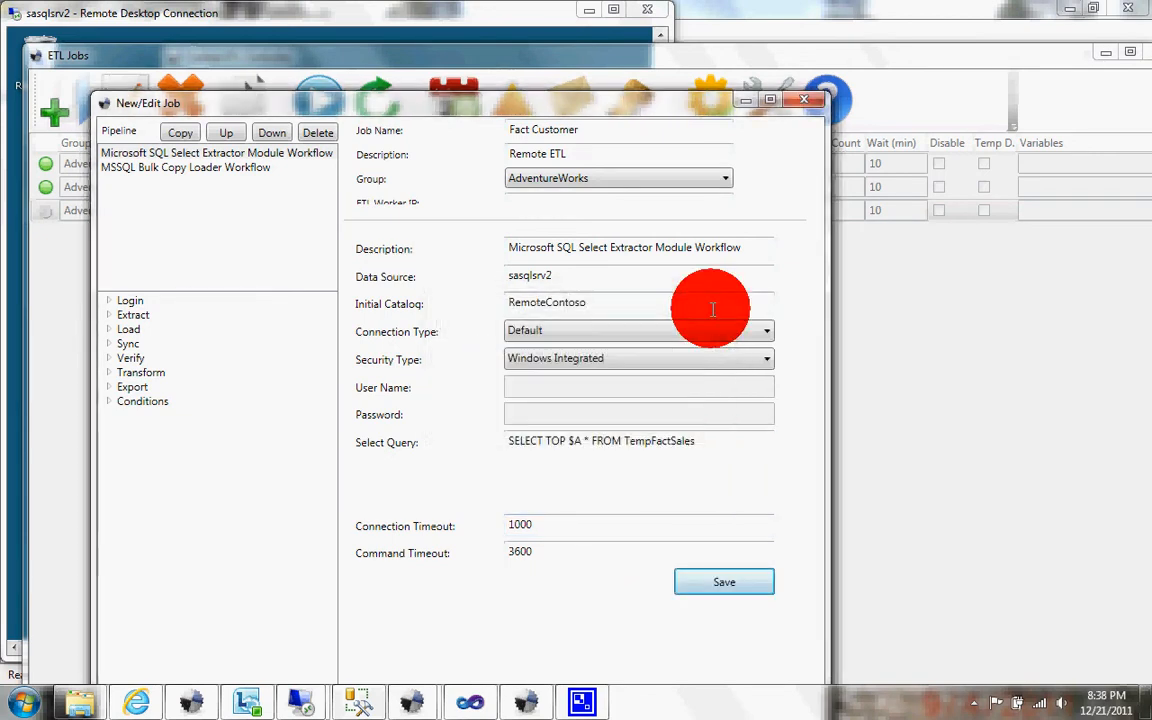
pyautogui.click(806, 100)
# Step: Set the Fact Customer job's variables to $A = 200
pyautogui.click(1030, 211)
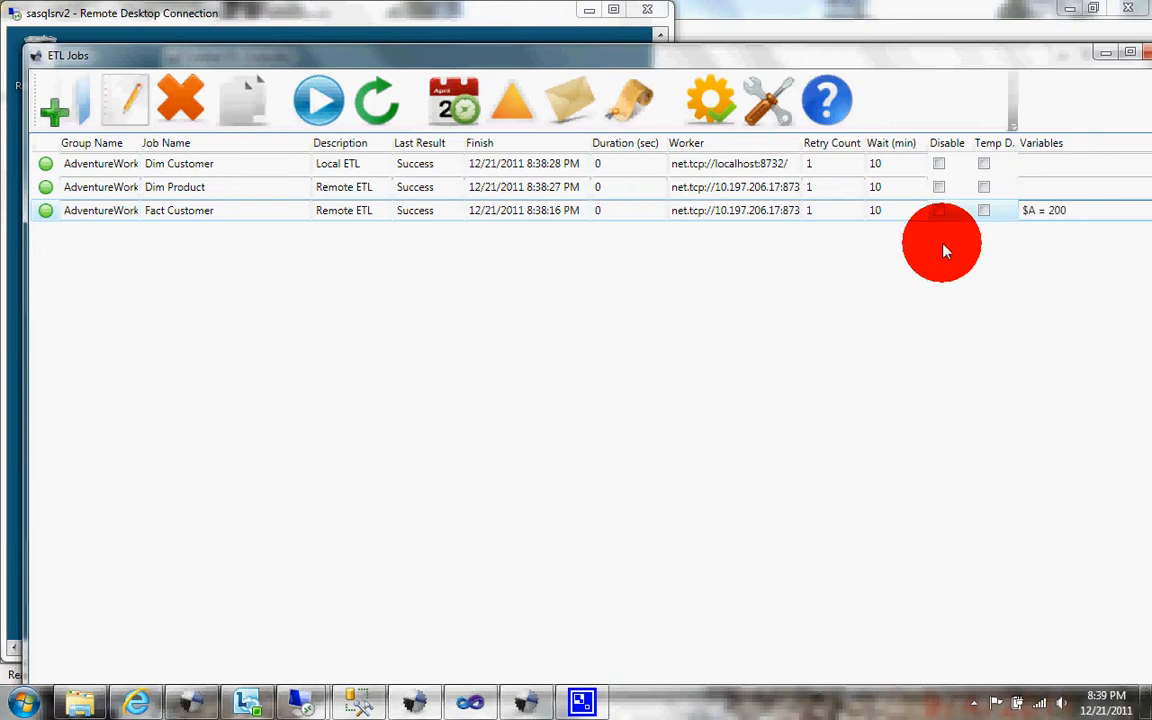
pyautogui.click(255, 211)
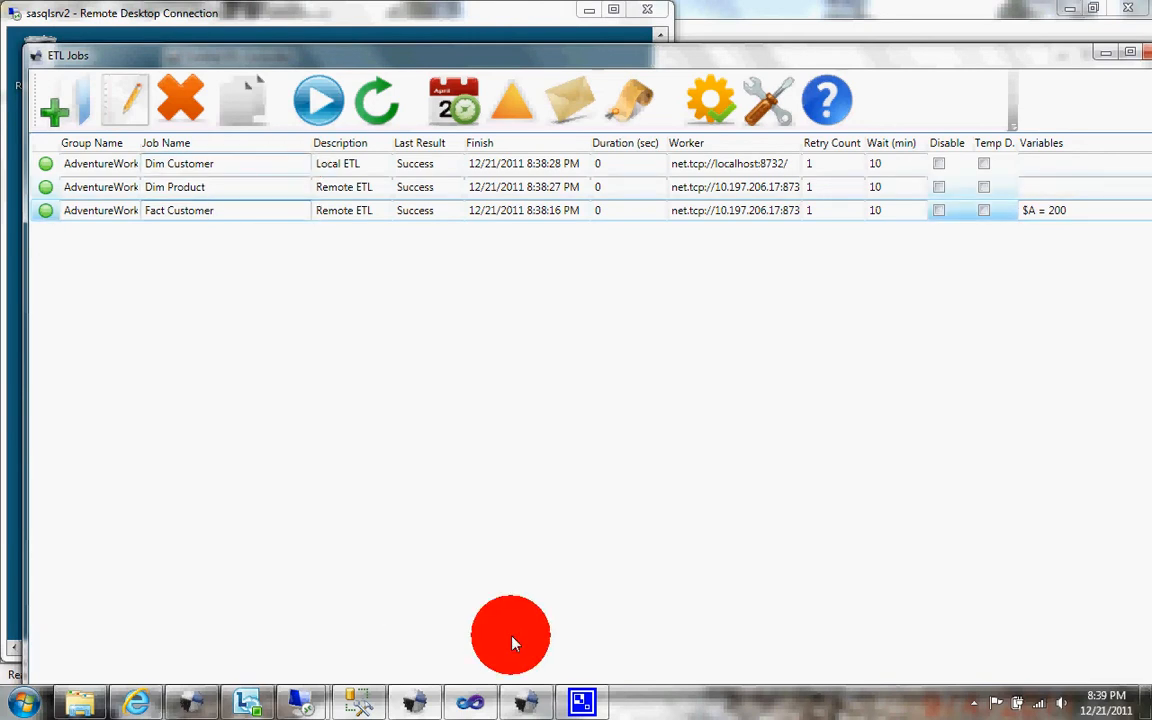
# Step: In SQL Server Management Studio, truncate the DimCustomer, DimProduct and FactCustomer tables, running the row-count query before and after
pyautogui.click(360, 700)
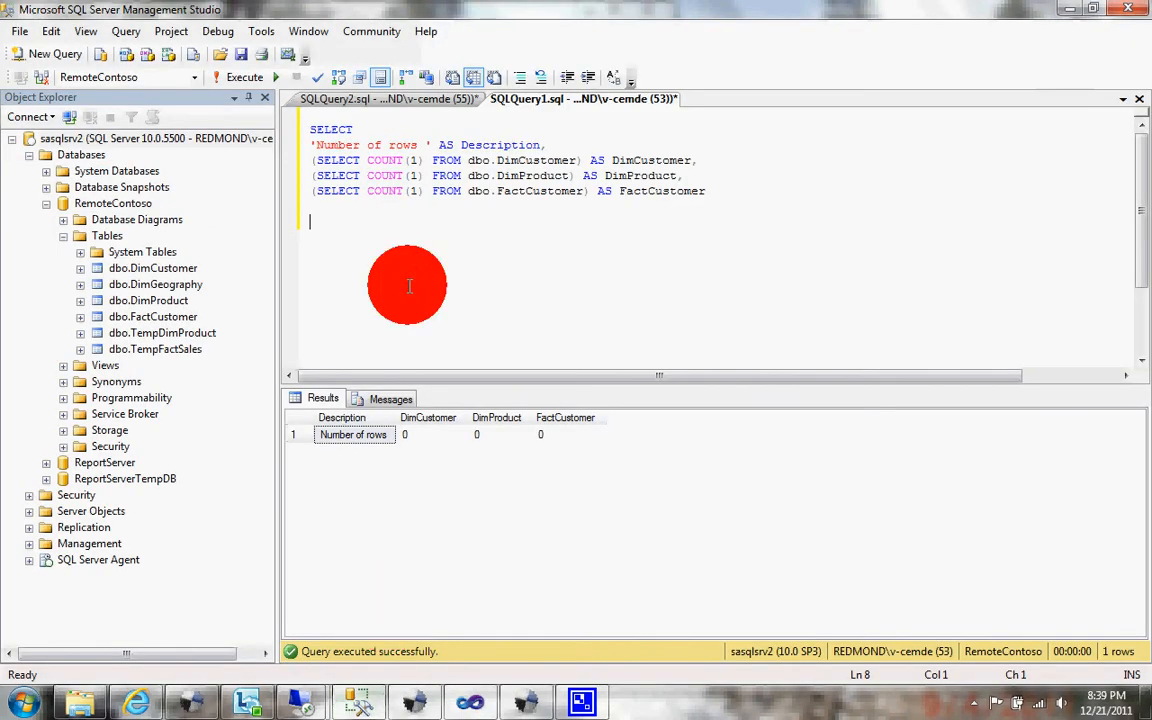
pyautogui.press('F5')
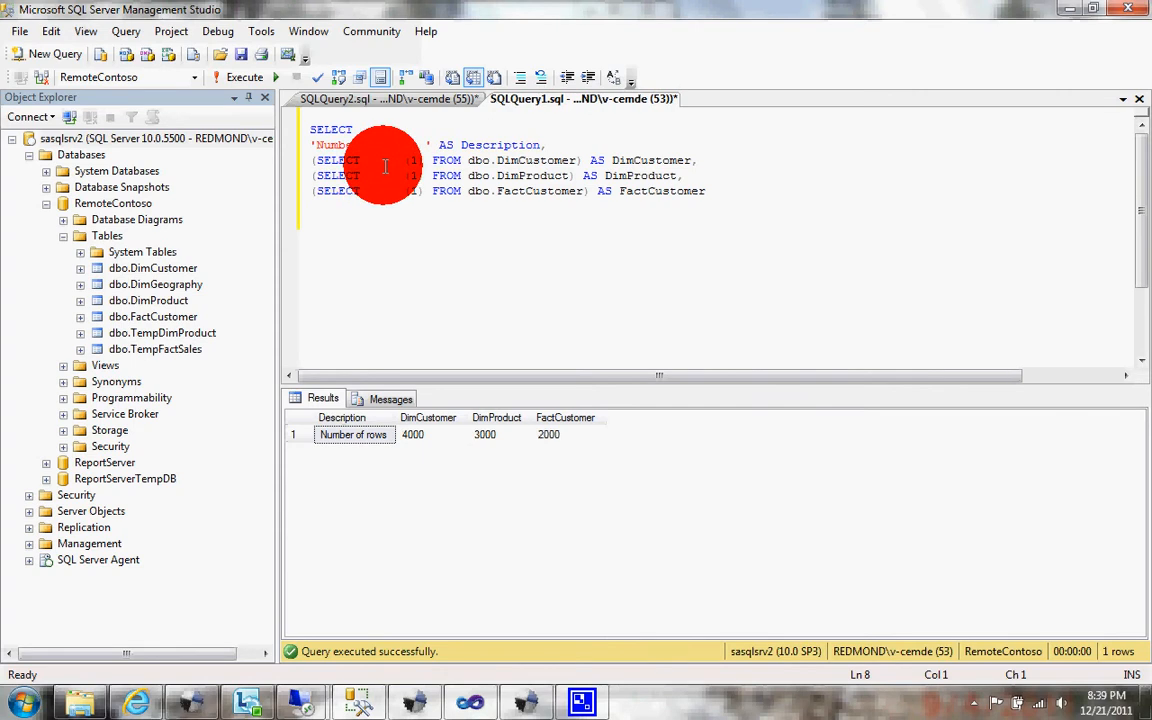
pyautogui.click(381, 95)
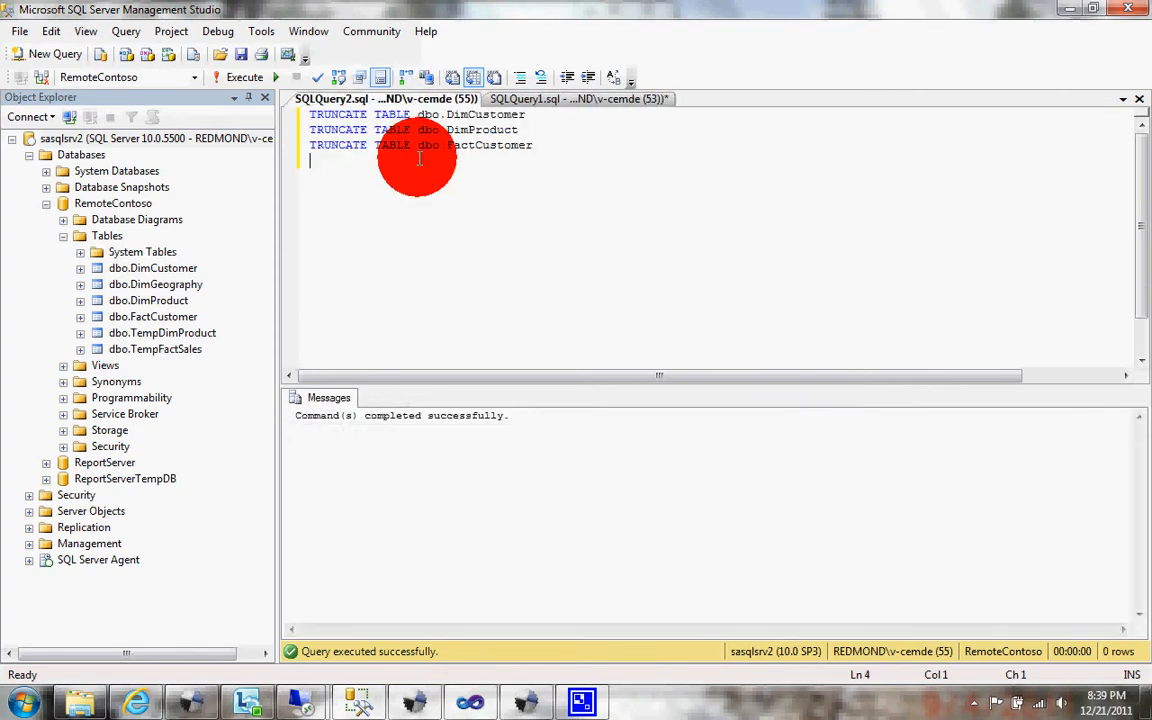
pyautogui.click(550, 100)
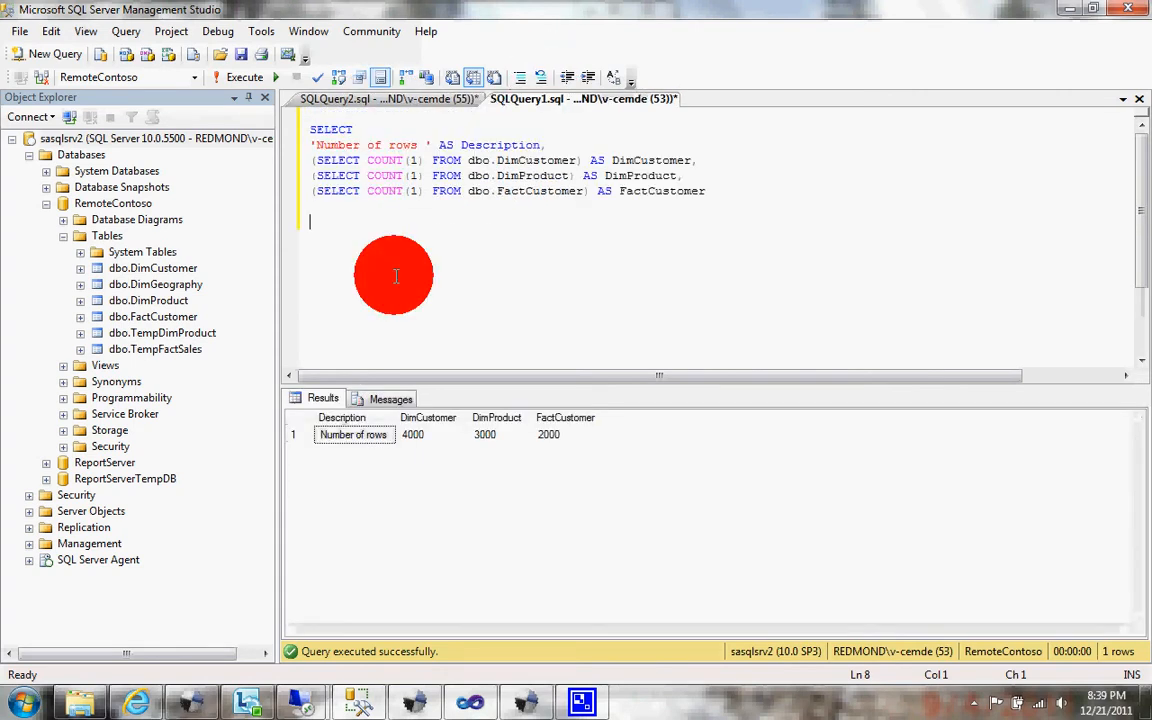
pyautogui.press('F5')
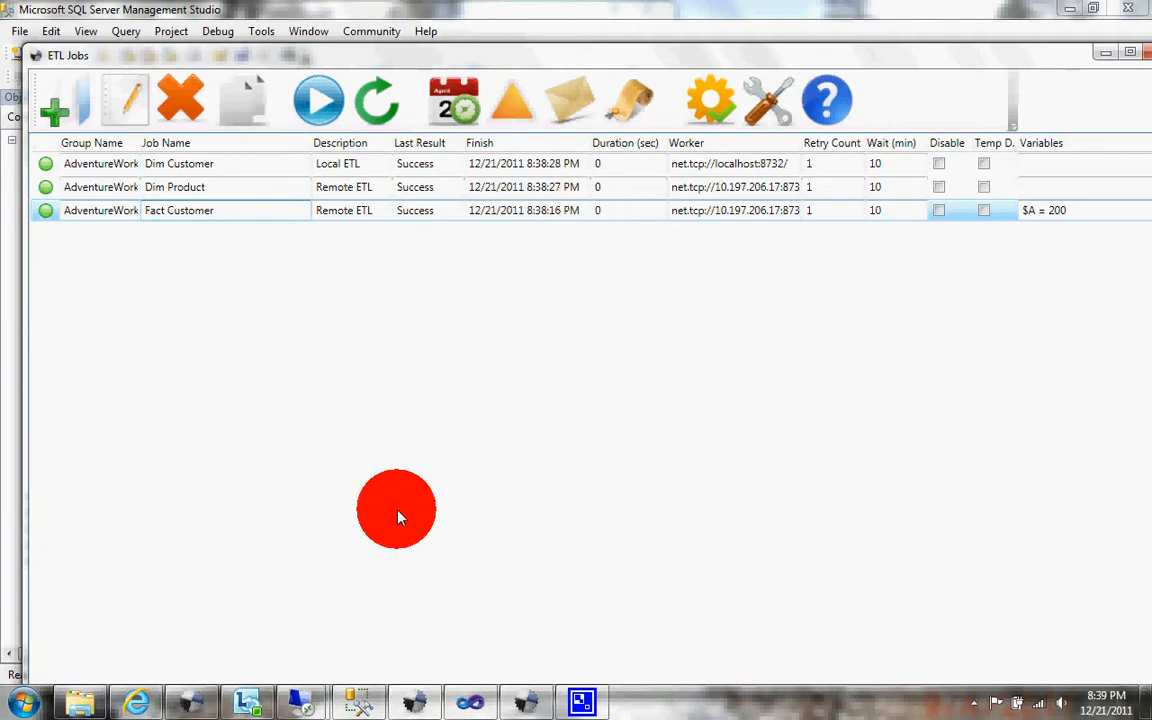
# Step: Start the Central ETL Controller, let the waiting jobs run through Fact Customer, and stop it
pyautogui.hotkey('alt', 'Tab')
pyautogui.click(1062, 95)
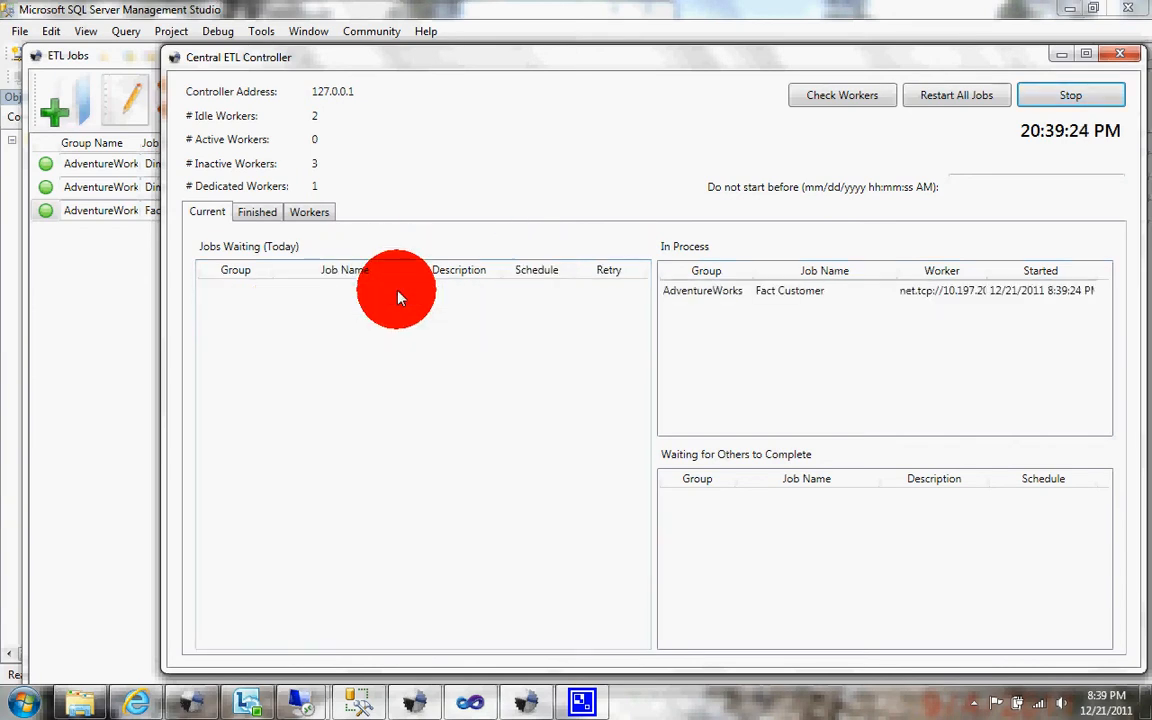
pyautogui.click(1031, 94)
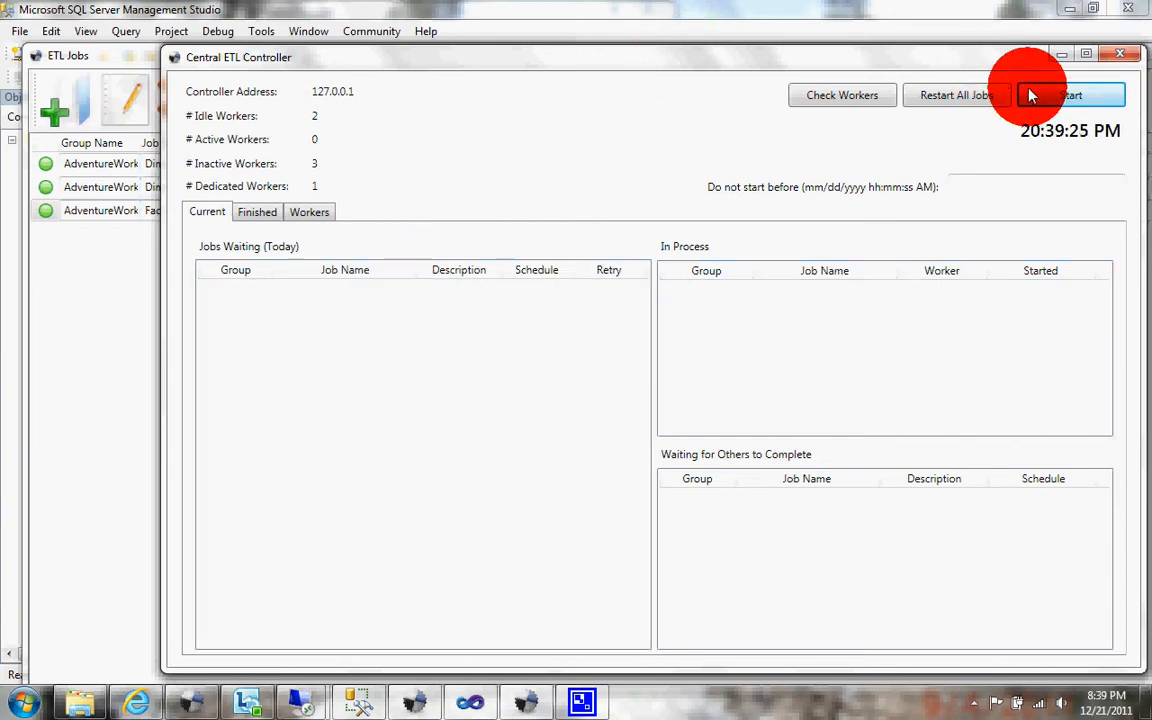
# Step: Return to SQL Server Management Studio and rerun the row-count query to check the newly loaded tables
pyautogui.click(110, 57)
pyautogui.hotkey('alt', 'Tab')
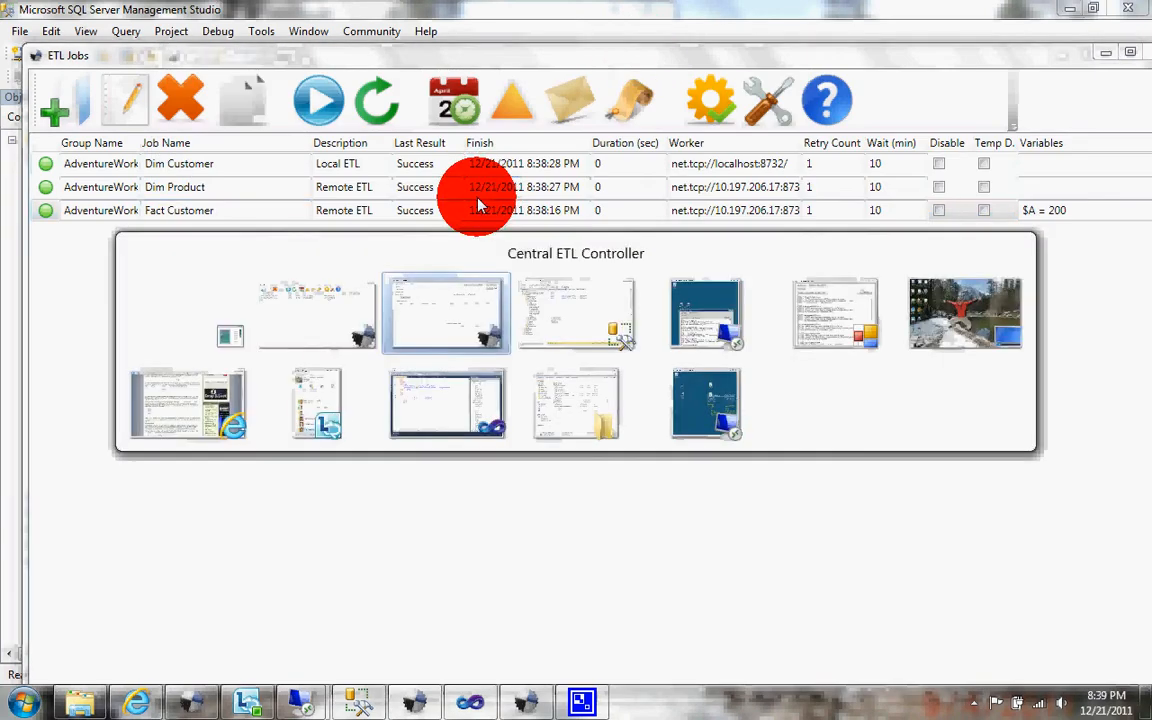
pyautogui.hotkey('alt', 'Tab')
pyautogui.press('F5')
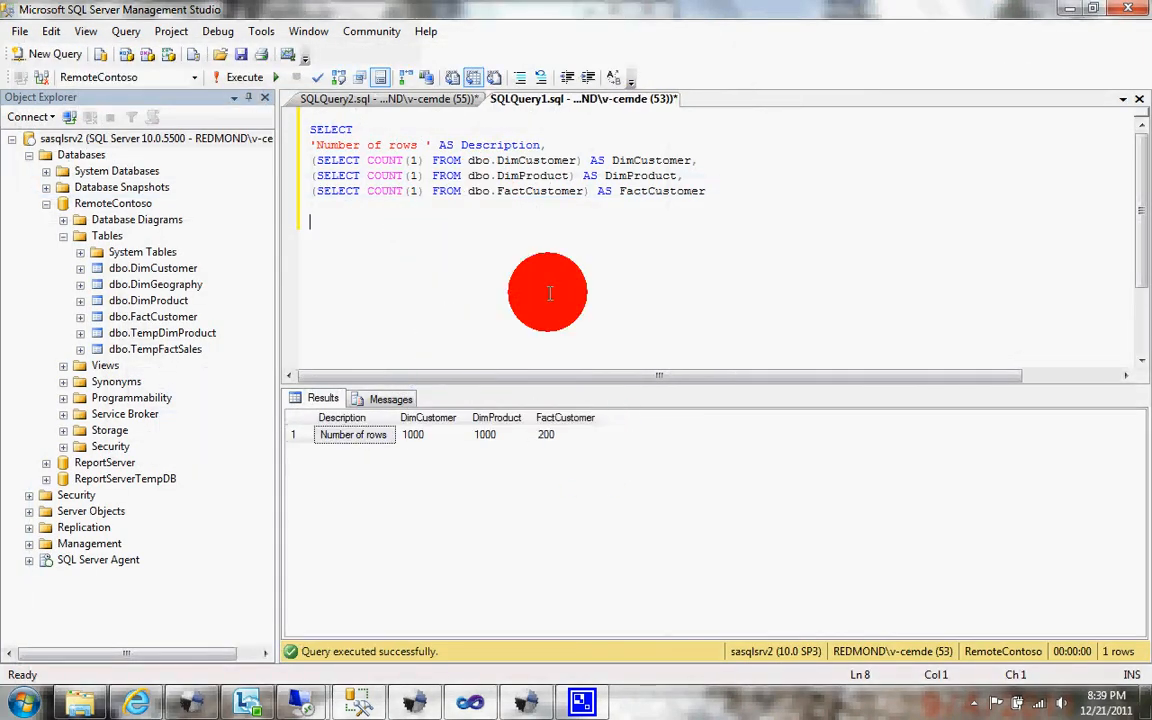
# Step: Bring up the ETL Jobs list and make two copies of the Fact Customer job
pyautogui.click(525, 703)
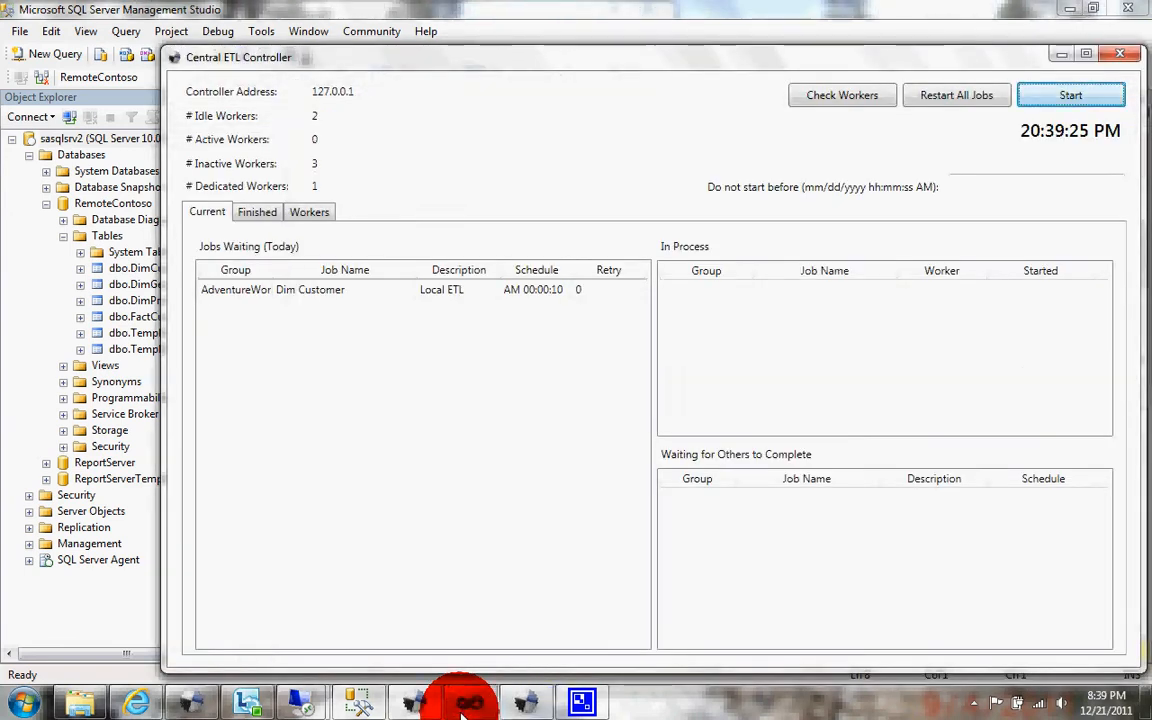
pyautogui.click(418, 703)
pyautogui.click(470, 703)
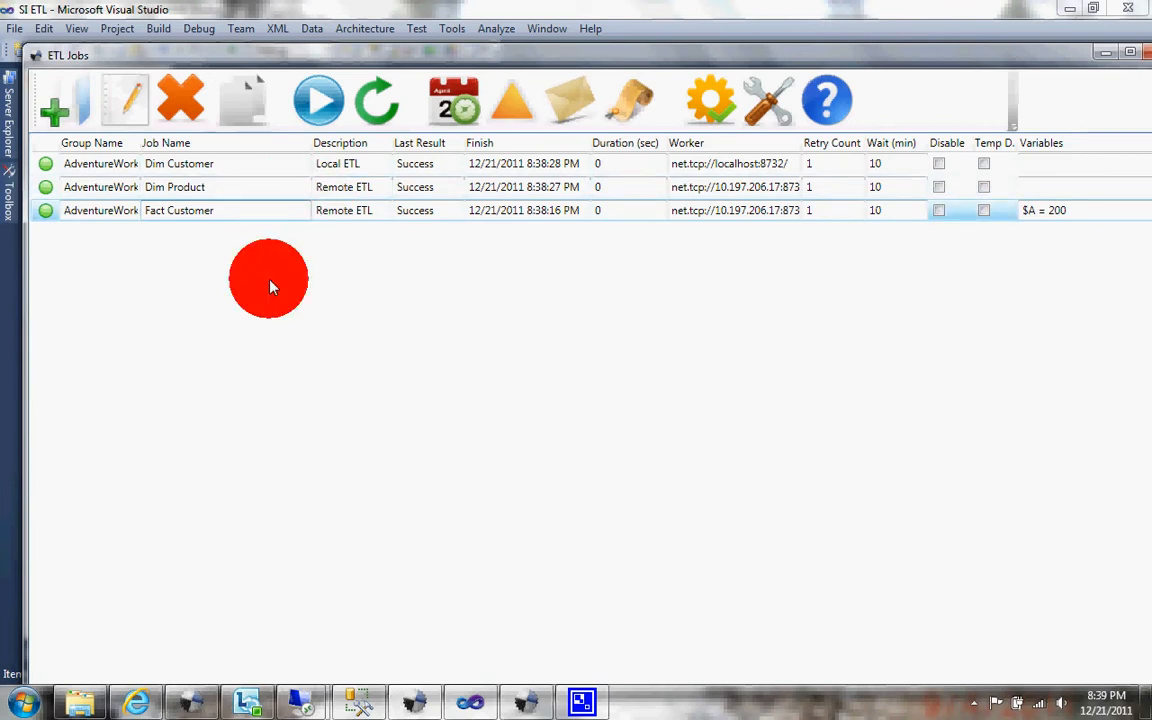
pyautogui.click(239, 120)
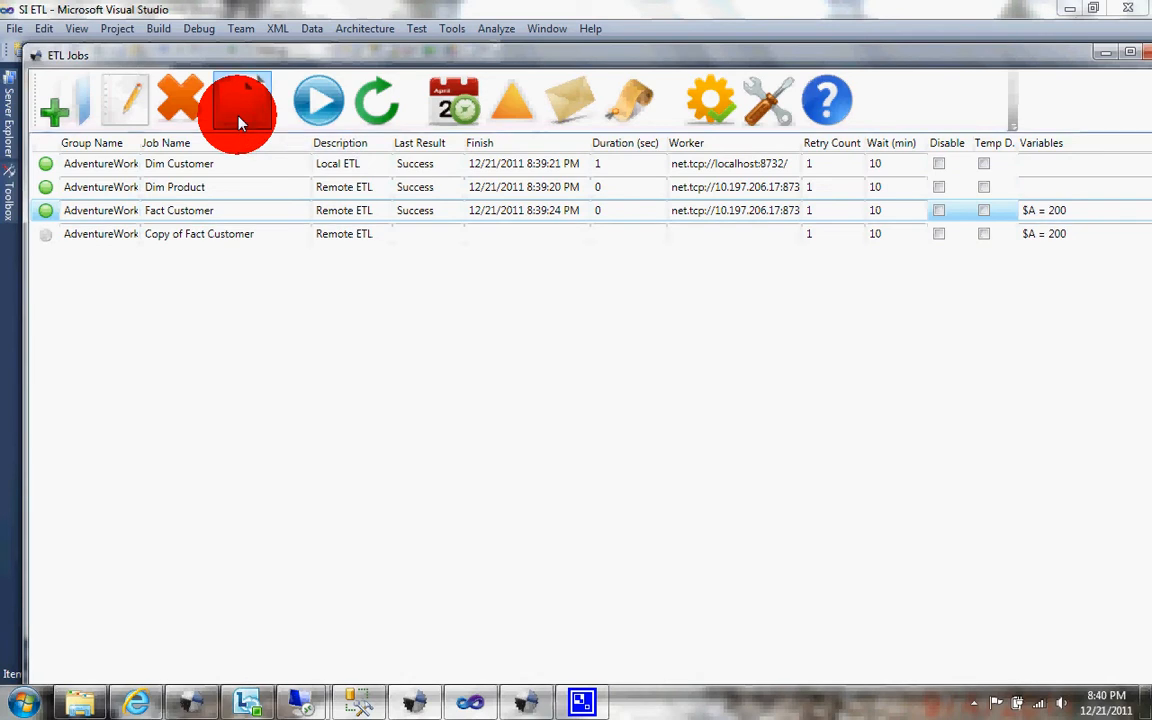
pyautogui.click(239, 120)
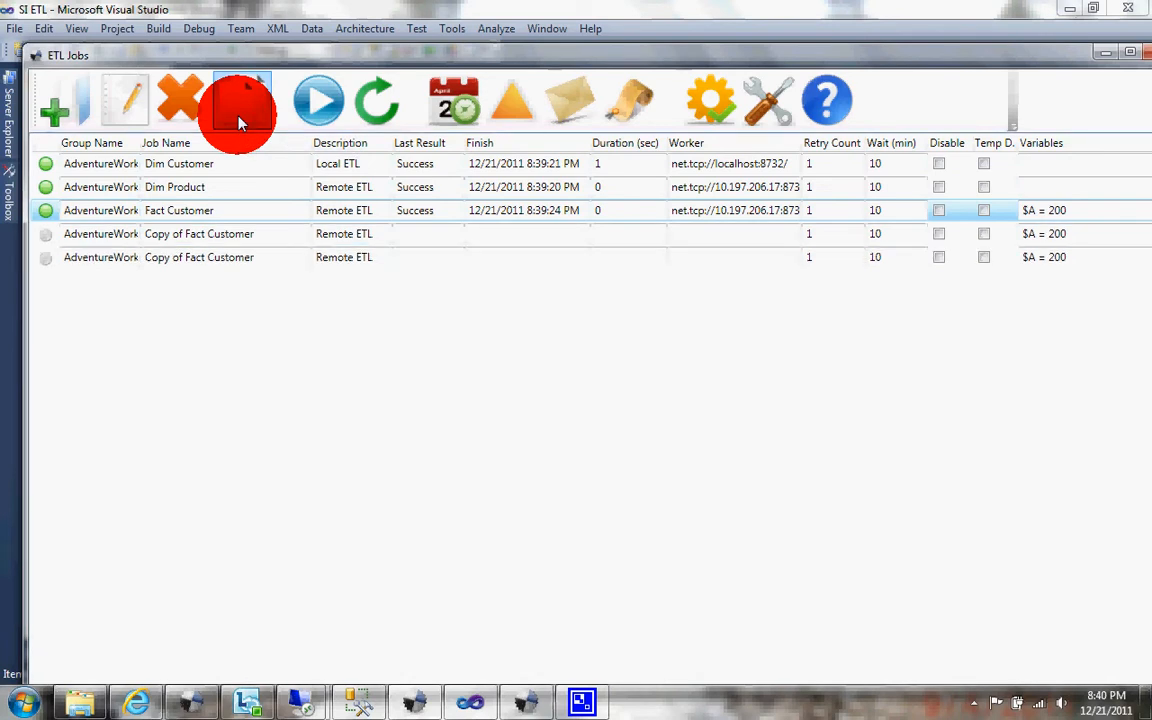
# Step: Rename the first copied Fact Customer job as Replica 1 Fact Customer
pyautogui.click(180, 234)
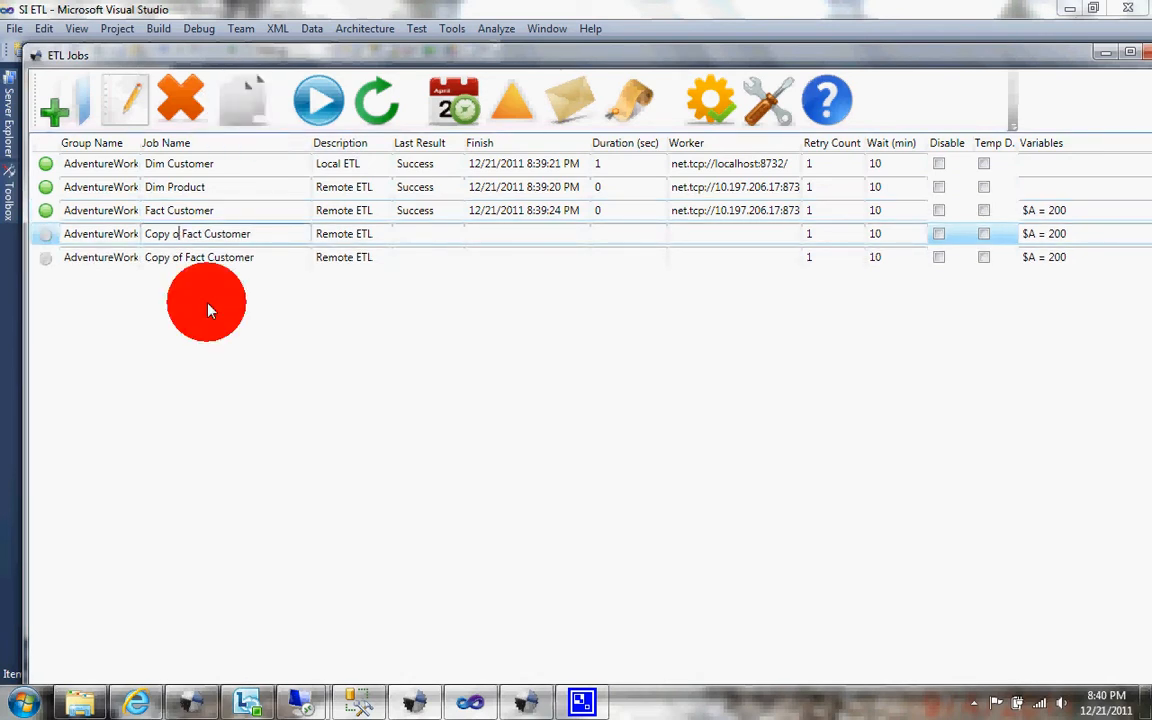
pyautogui.press('BackSpace')
pyautogui.press('BackSpace')
pyautogui.press('BackSpace')
pyautogui.press('BackSpace')
pyautogui.press('BackSpace')
pyautogui.press('BackSpace')
pyautogui.write('Re')
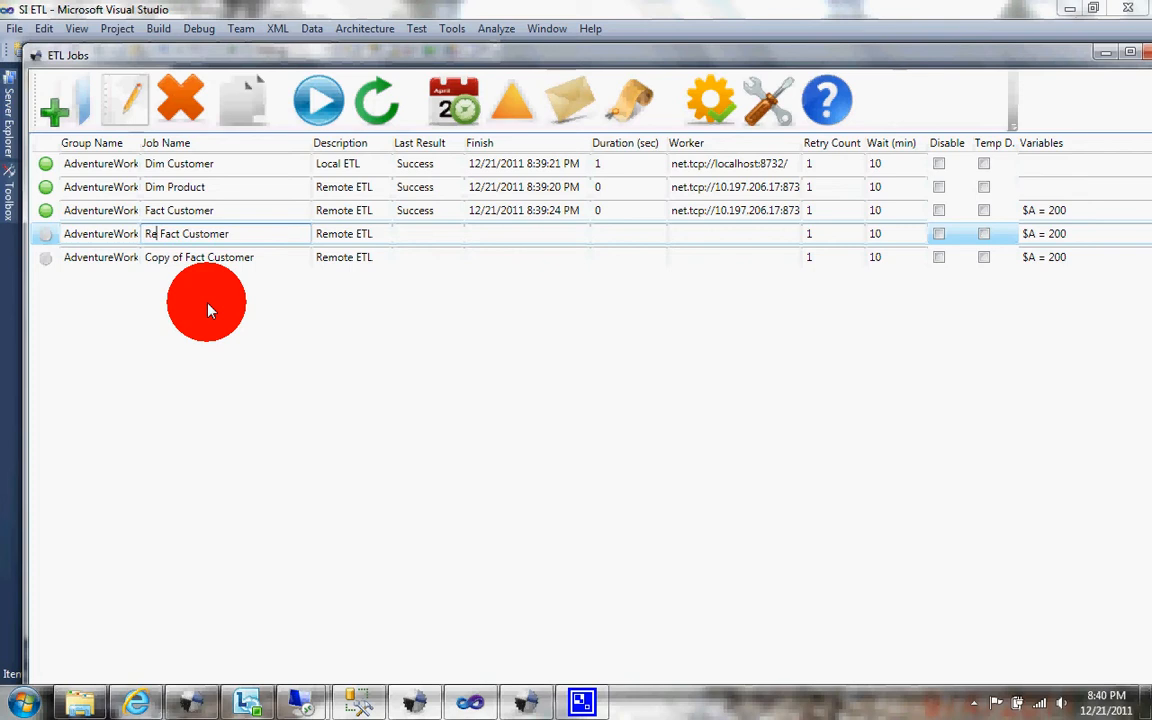
pyautogui.write('plicat')
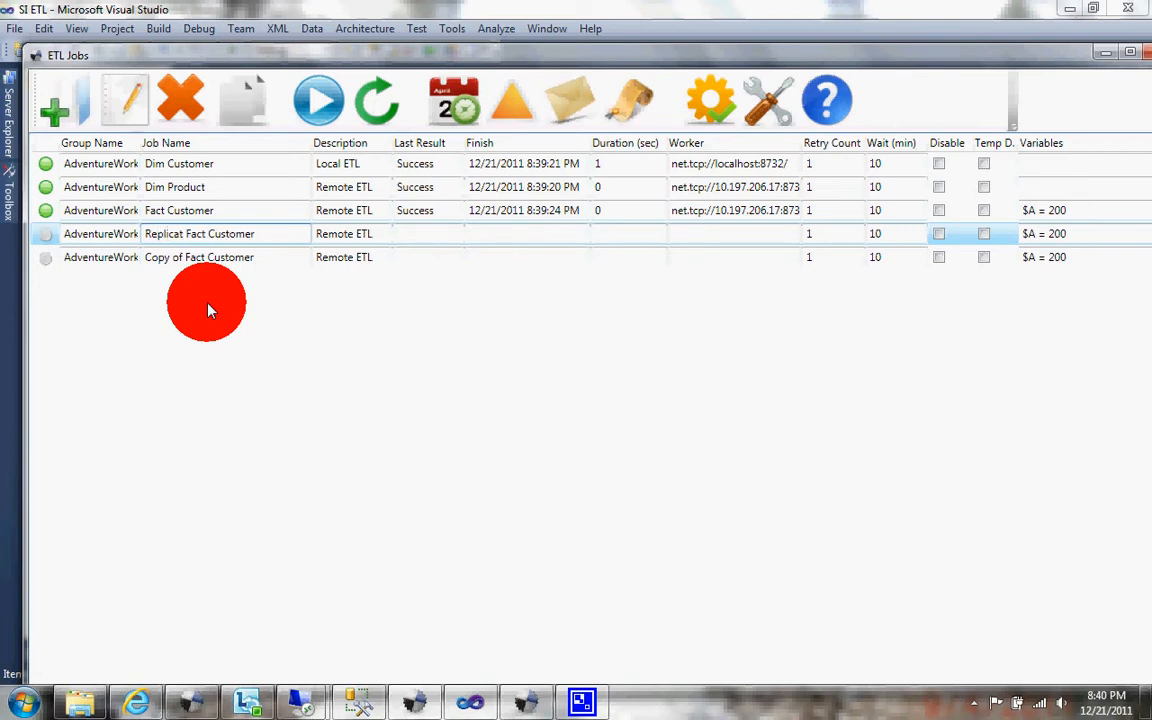
pyautogui.press('BackSpace')
pyautogui.write('1')
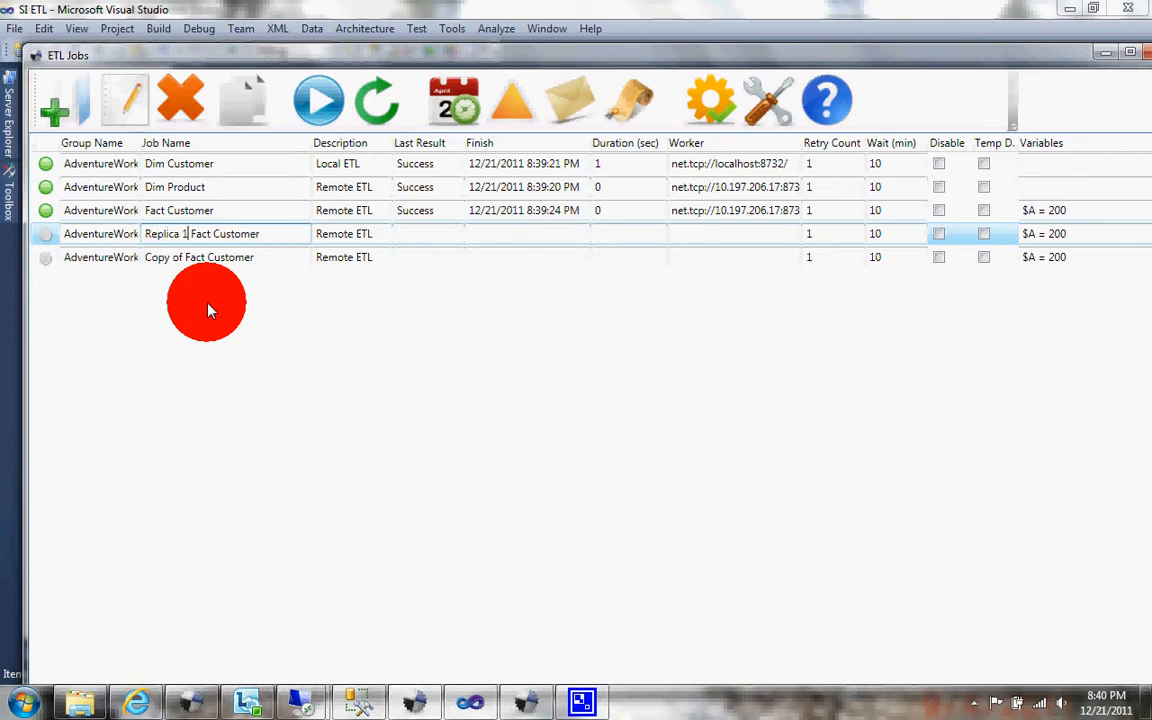
# Step: Rename the second copied job as Replica 2 Fact Customer
pyautogui.click(183, 257)
pyautogui.press('BackSpace')
pyautogui.press('BackSpace')
pyautogui.press('BackSpace')
pyautogui.press('BackSpace')
pyautogui.press('BackSpace')
pyautogui.press('BackSpace')
pyautogui.press('BackSpace')
pyautogui.press('BackSpace')
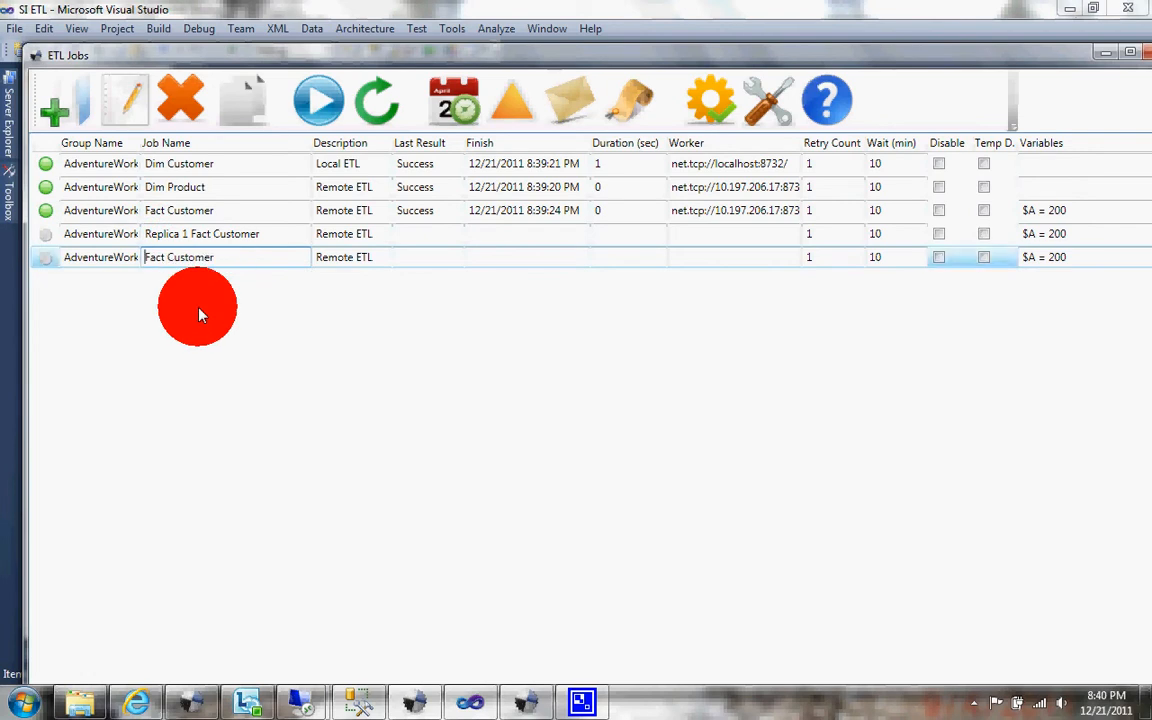
pyautogui.write('Replicate')
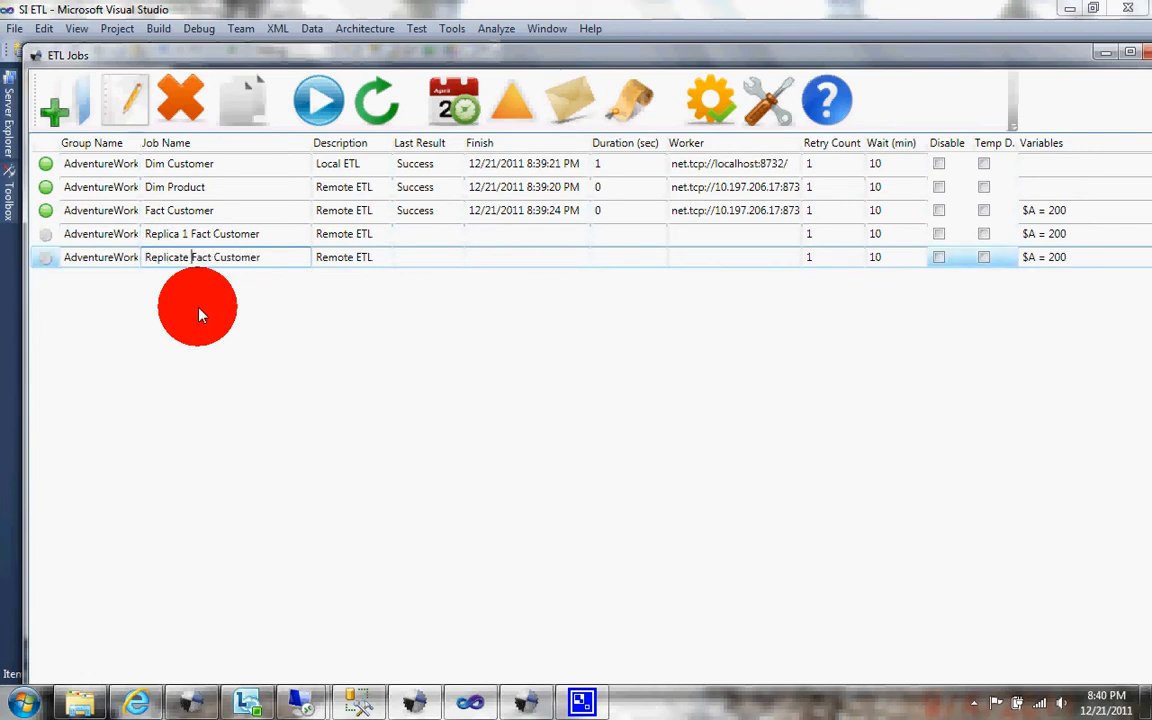
pyautogui.press('BackSpace')
pyautogui.press('BackSpace')
pyautogui.press('BackSpace')
pyautogui.write('2')
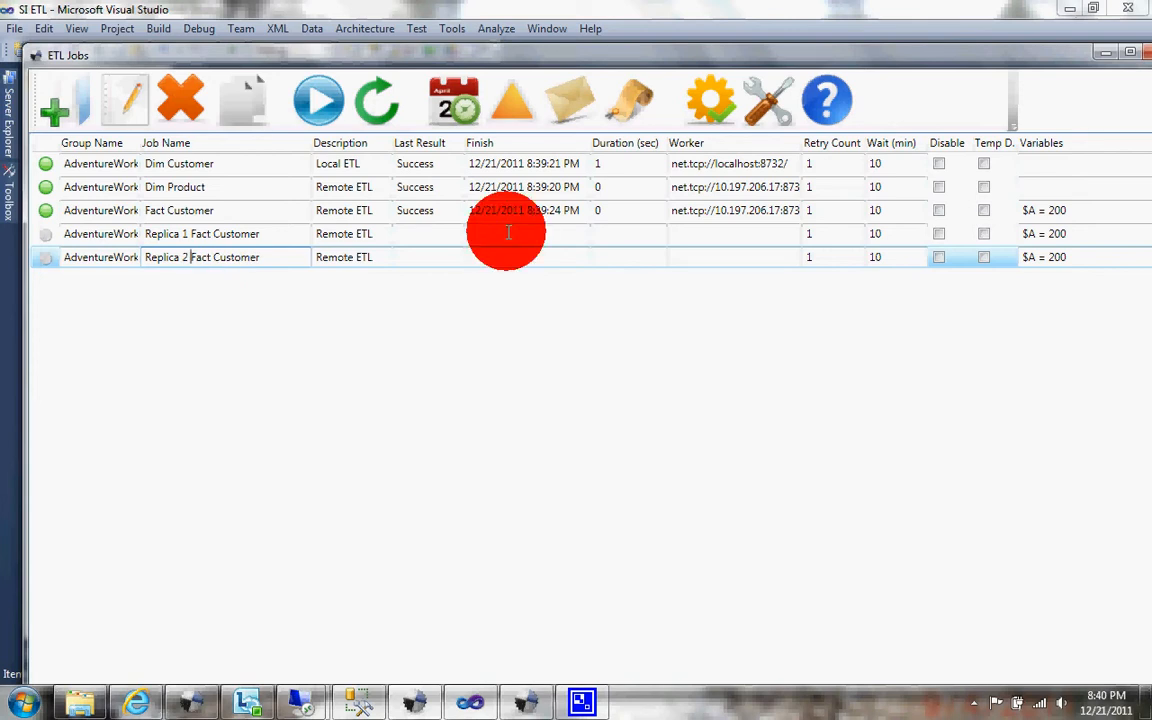
# Step: Set the job variables to $A = 20000 for Replica 1 Fact Customer and $A = 40000 for Replica 2 Fact Customer
pyautogui.click(1070, 235)
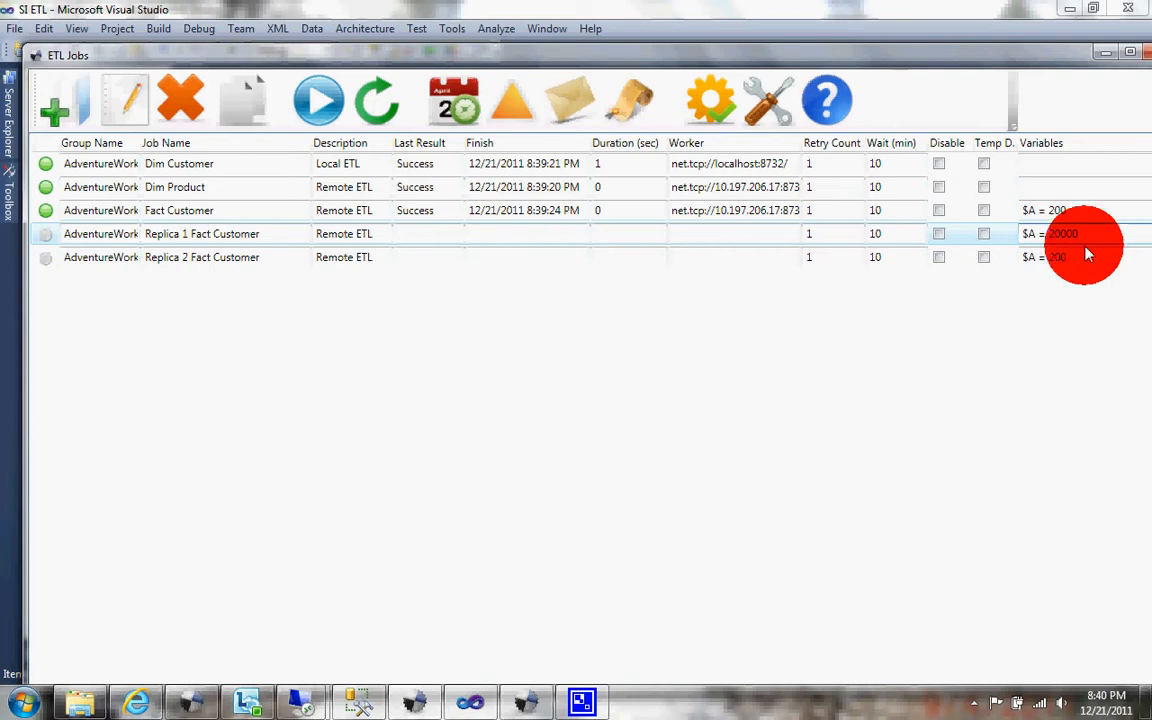
pyautogui.click(1078, 259)
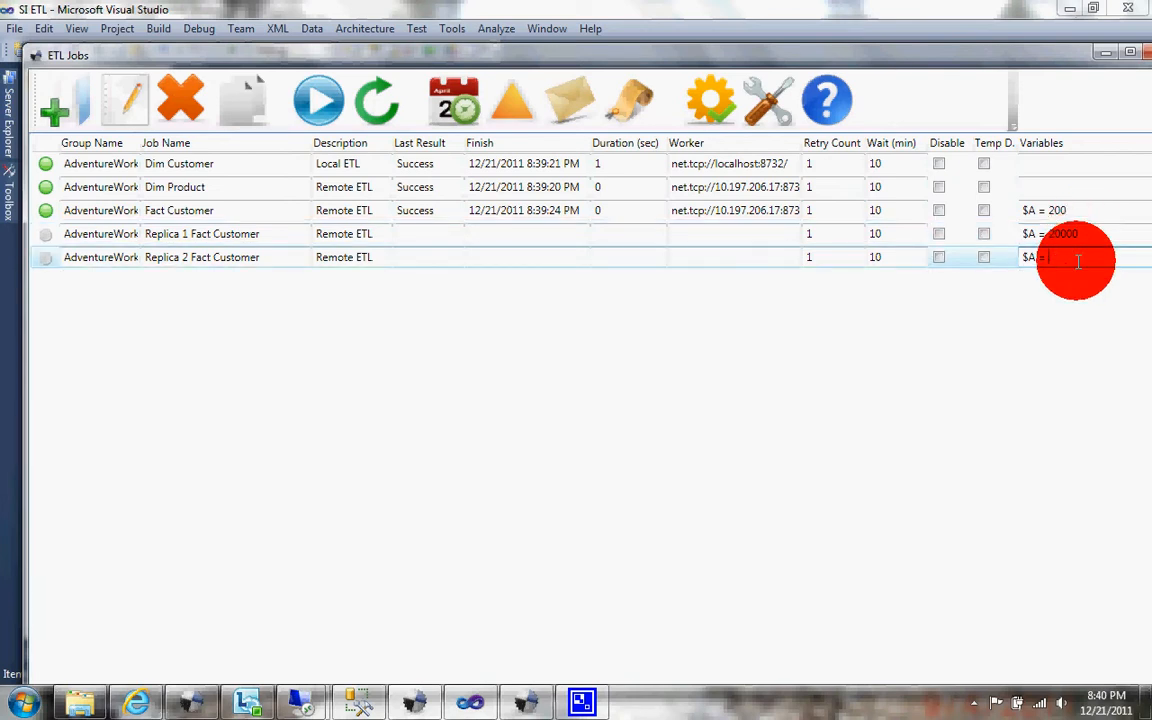
pyautogui.write('$A = 40000')
pyautogui.click(430, 233)
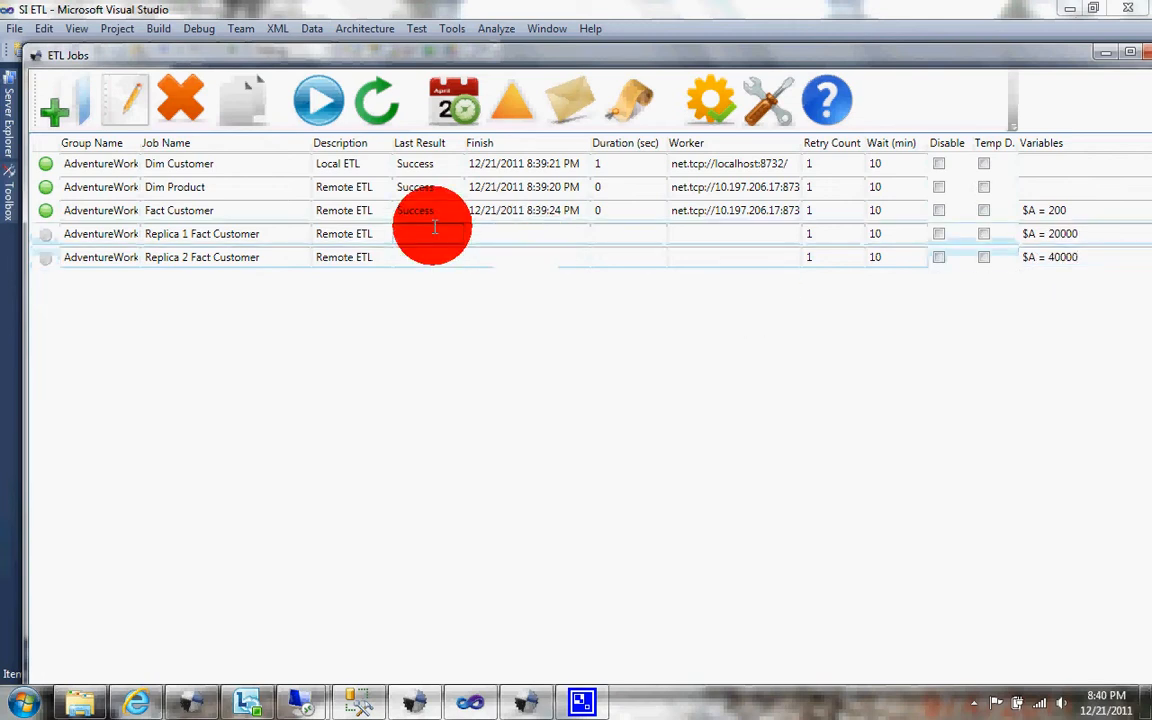
# Step: Make two copies of the Replica 2 Fact Customer job
pyautogui.click(260, 257)
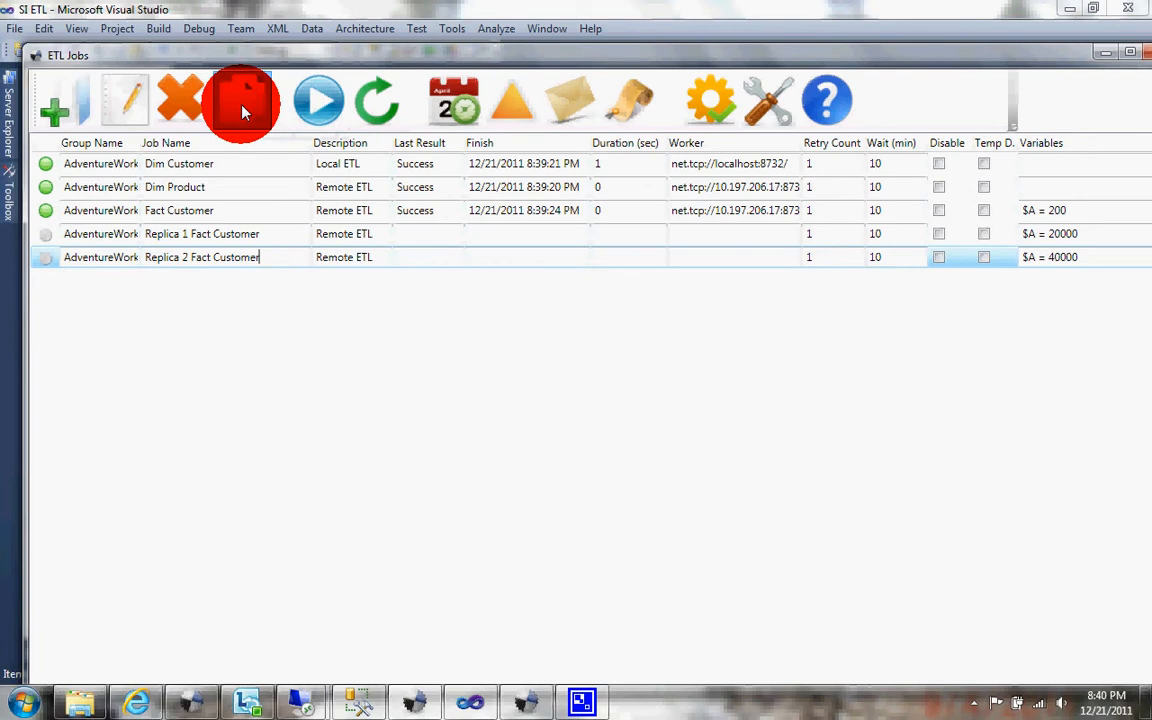
pyautogui.click(242, 107)
pyautogui.click(242, 107)
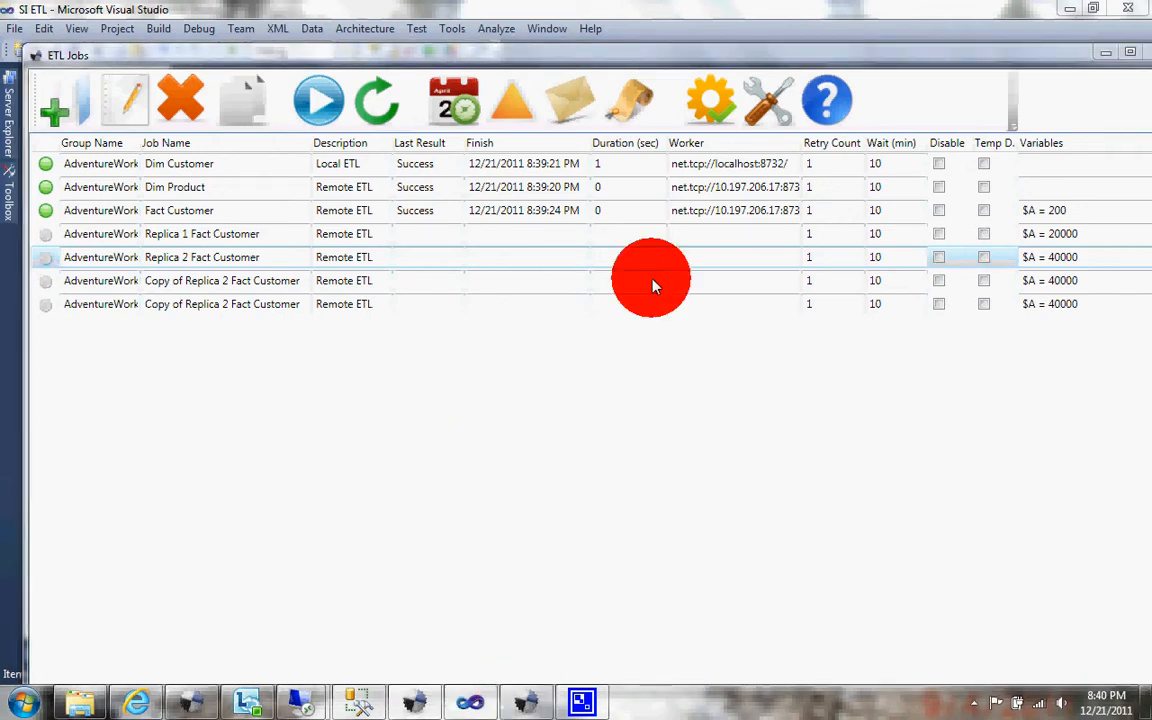
# Step: Start the Central ETL Controller and clear the transaction logs of the local ETL Worker and the remote one on sasqlsrv2
pyautogui.click(526, 703)
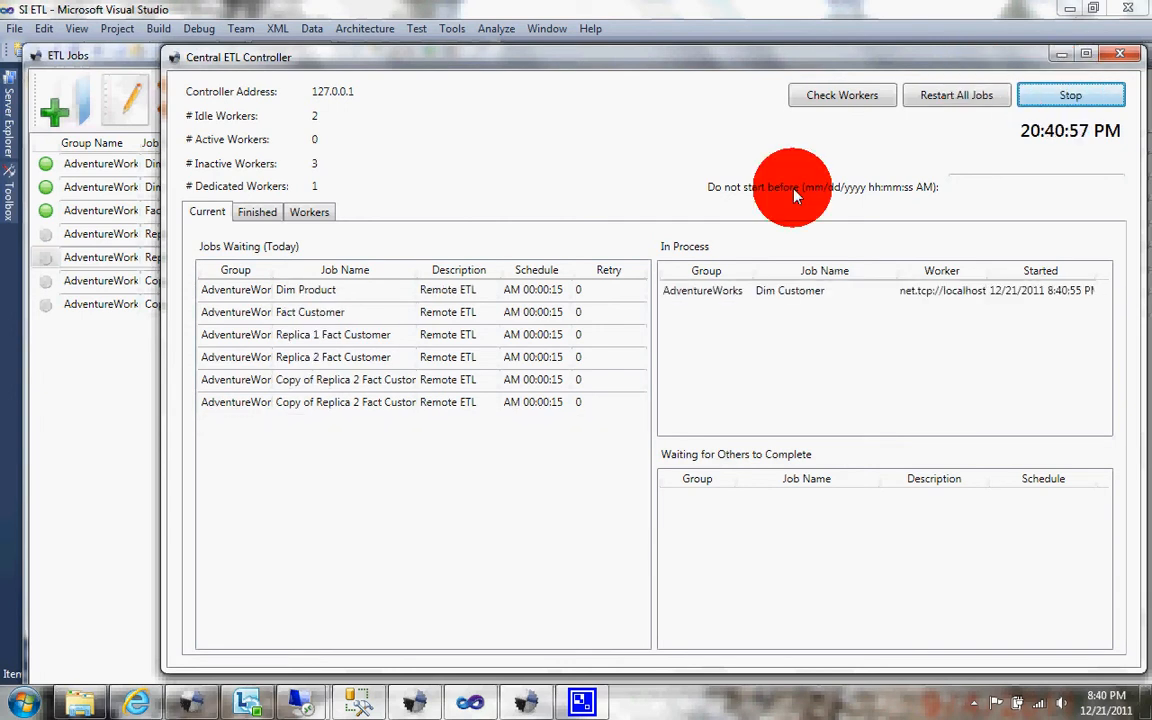
pyautogui.click(190, 700)
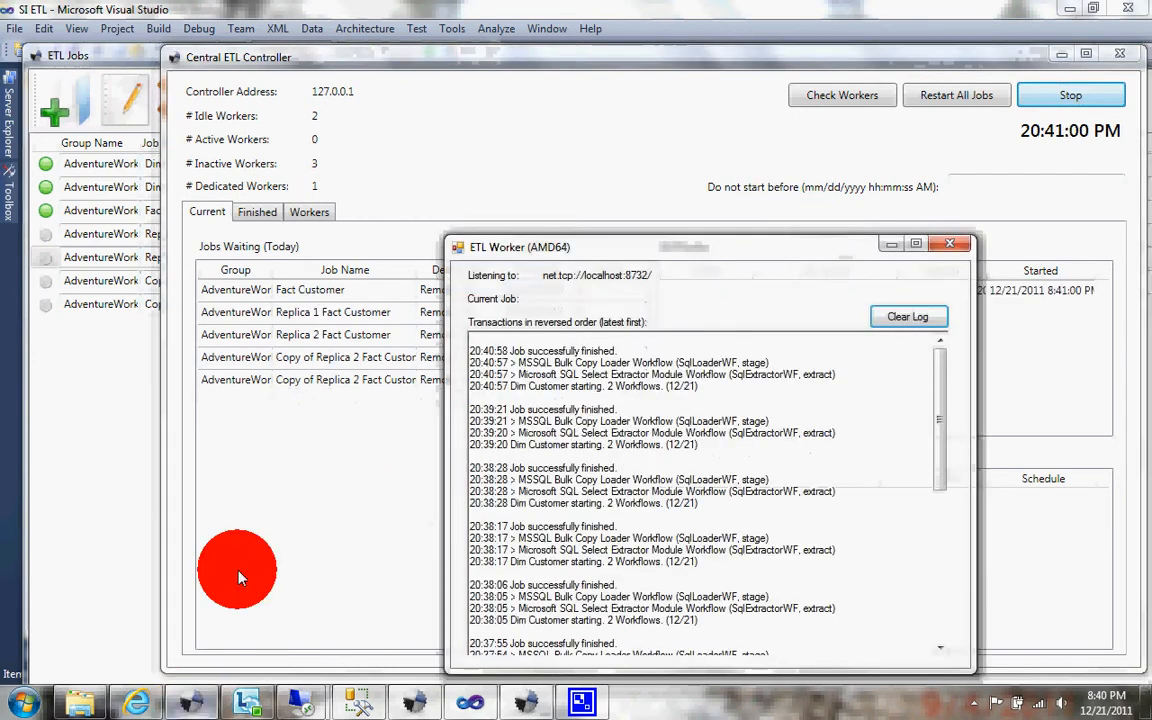
pyautogui.click(918, 316)
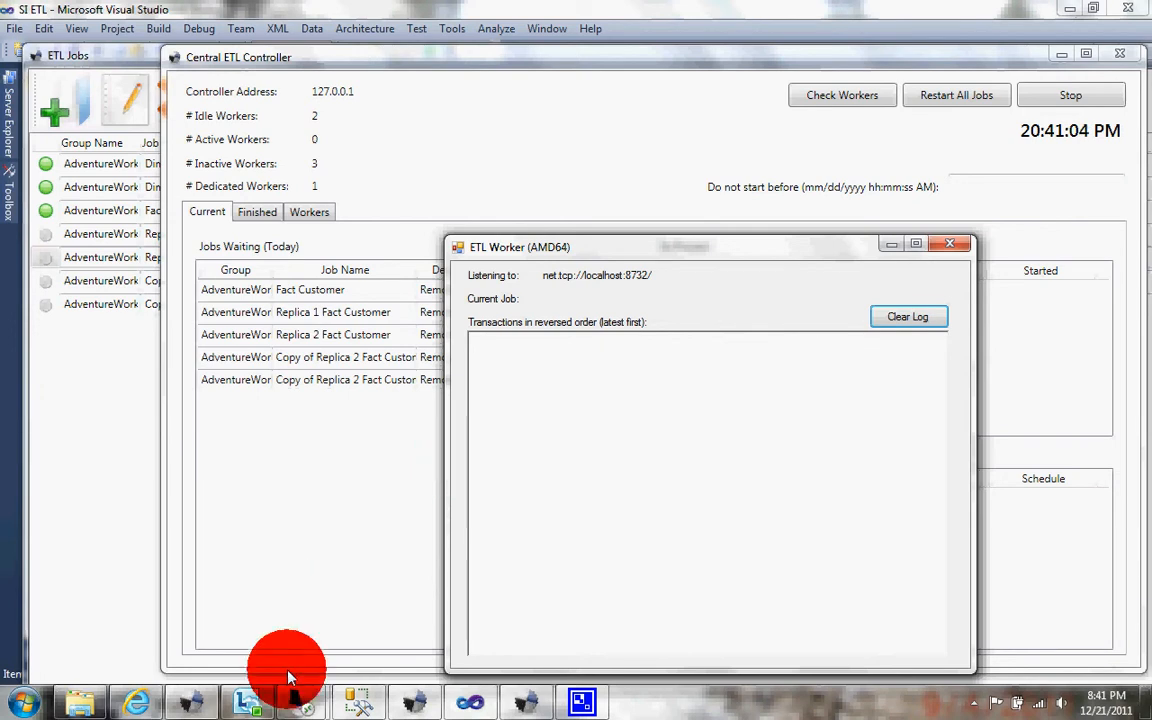
pyautogui.moveTo(298, 700)
pyautogui.click(262, 658)
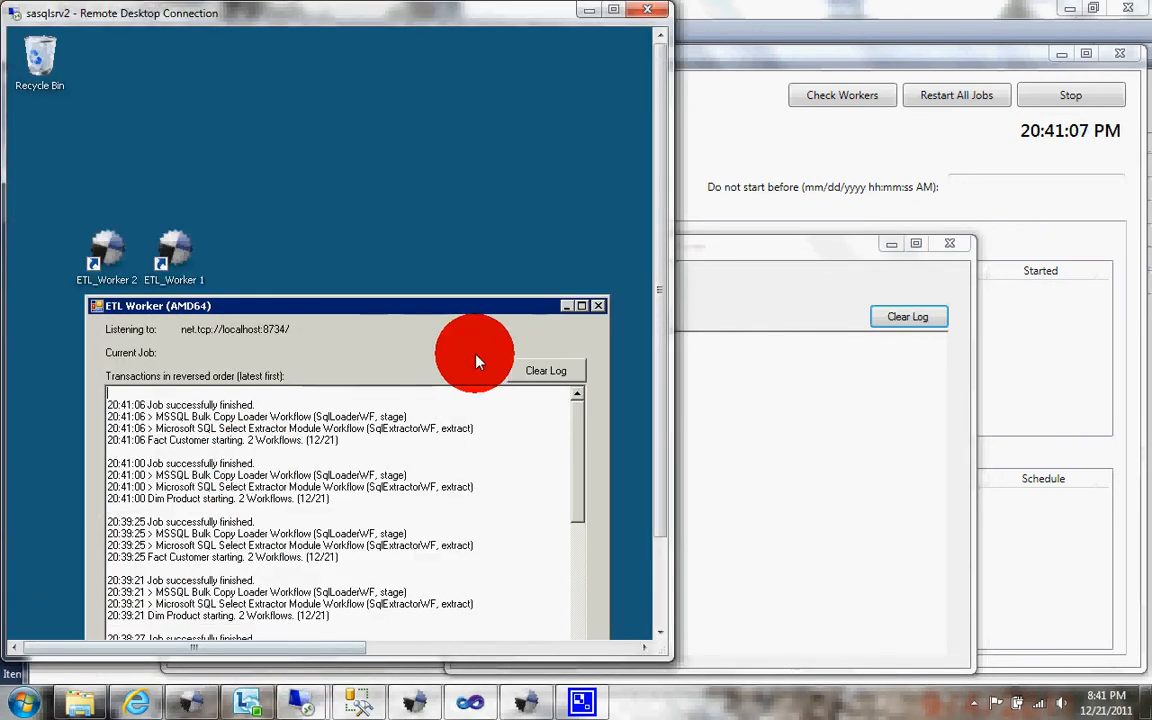
pyautogui.click(547, 373)
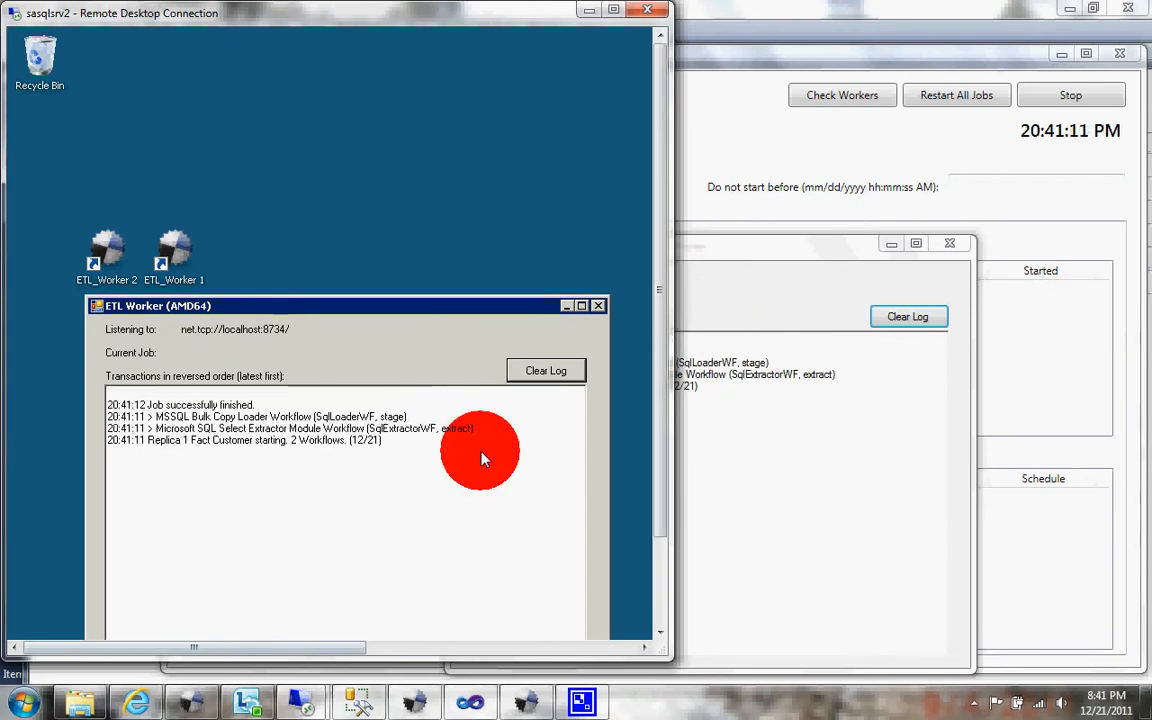
# Step: In SQL Server Management Studio, run the row-count query and truncate the DimCustomer, DimProduct and FactCustomer tables
pyautogui.click(366, 704)
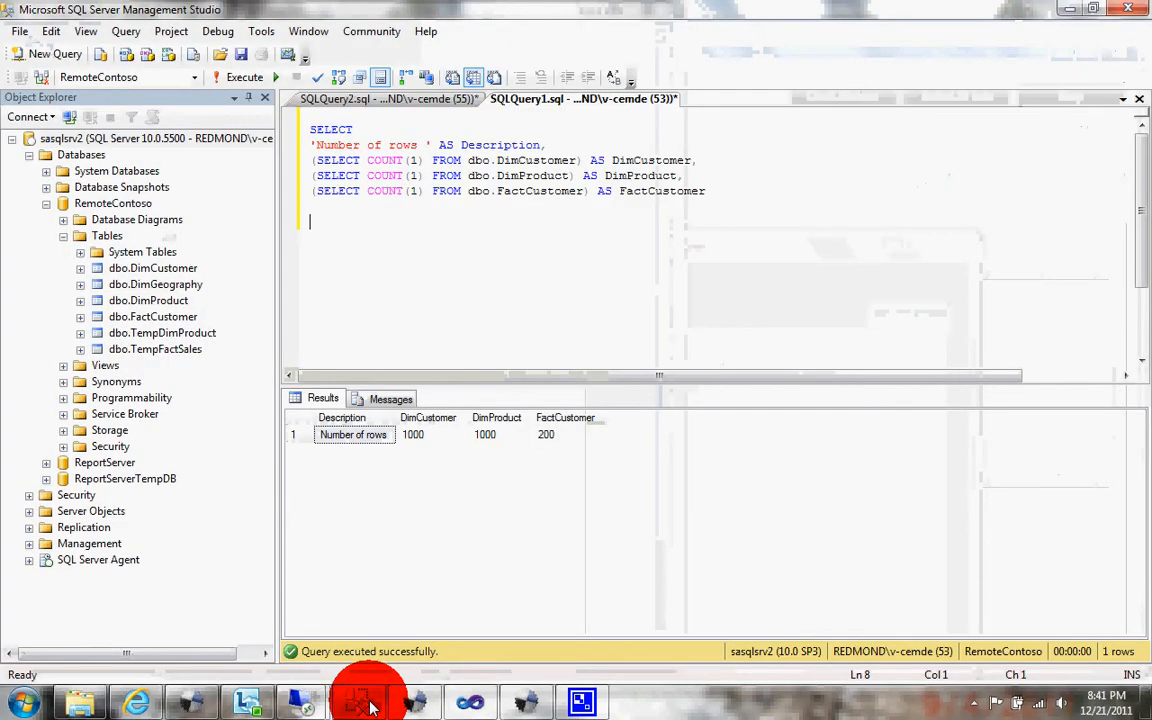
pyautogui.click(244, 77)
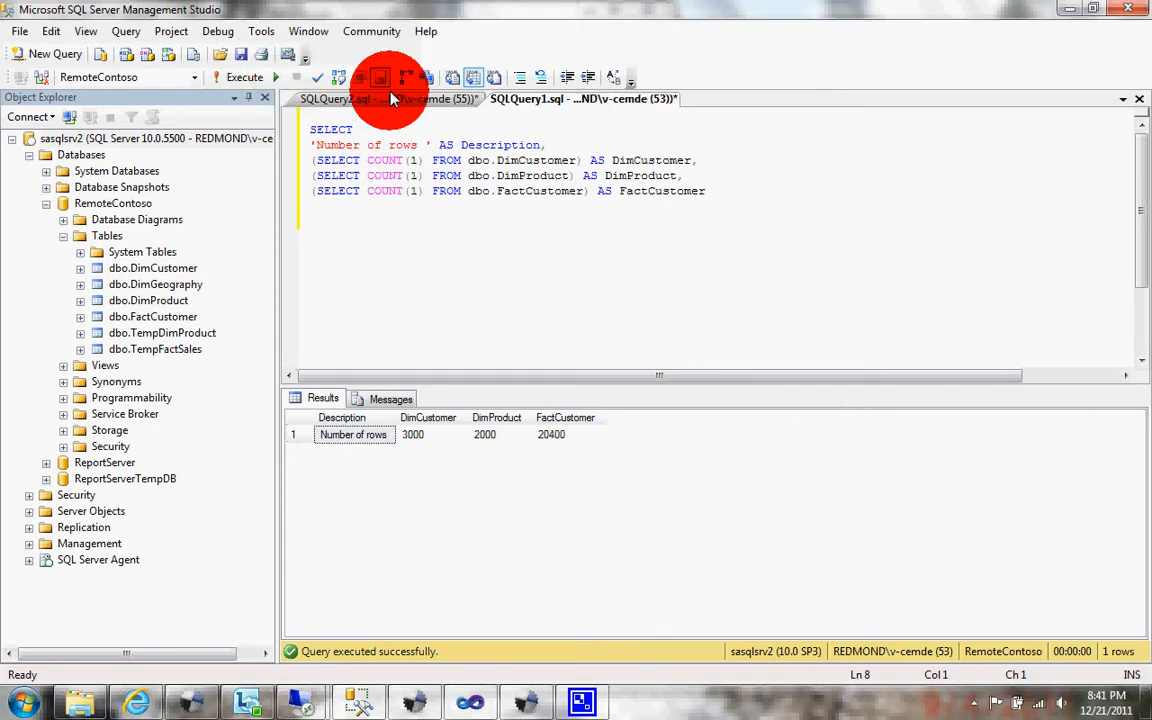
pyautogui.click(358, 98)
pyautogui.click(230, 78)
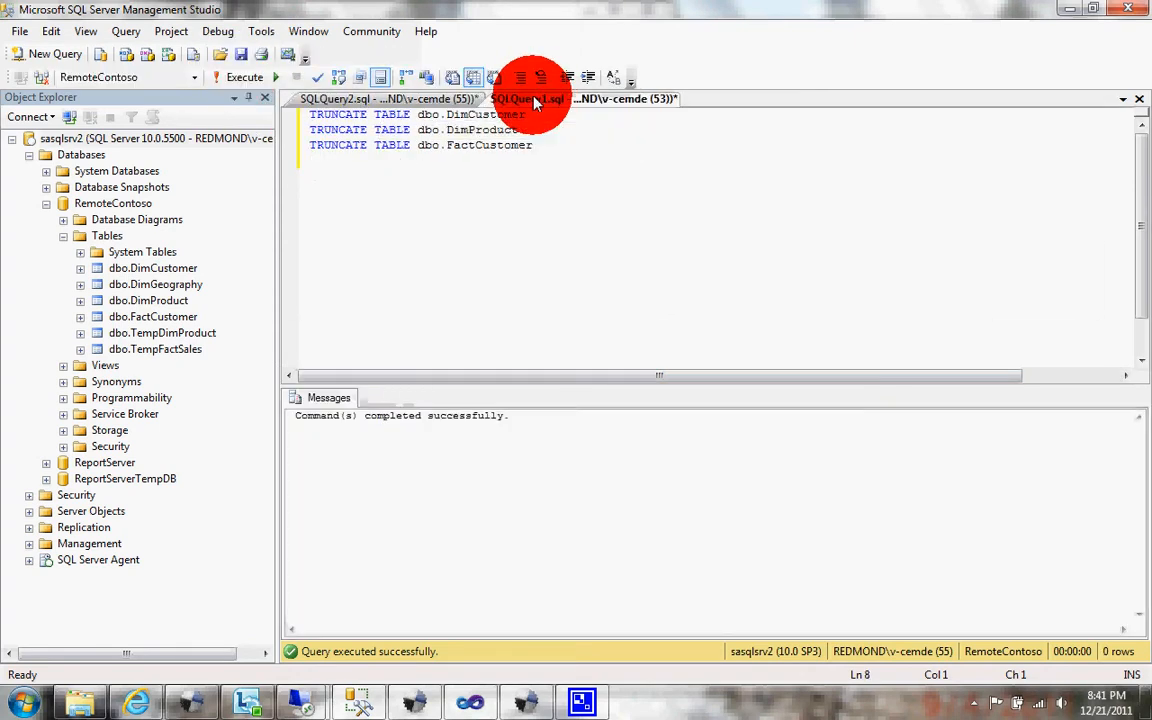
# Step: Rerun the row-count query several times to follow the reloading of the truncated tables
pyautogui.click(527, 97)
pyautogui.click(232, 80)
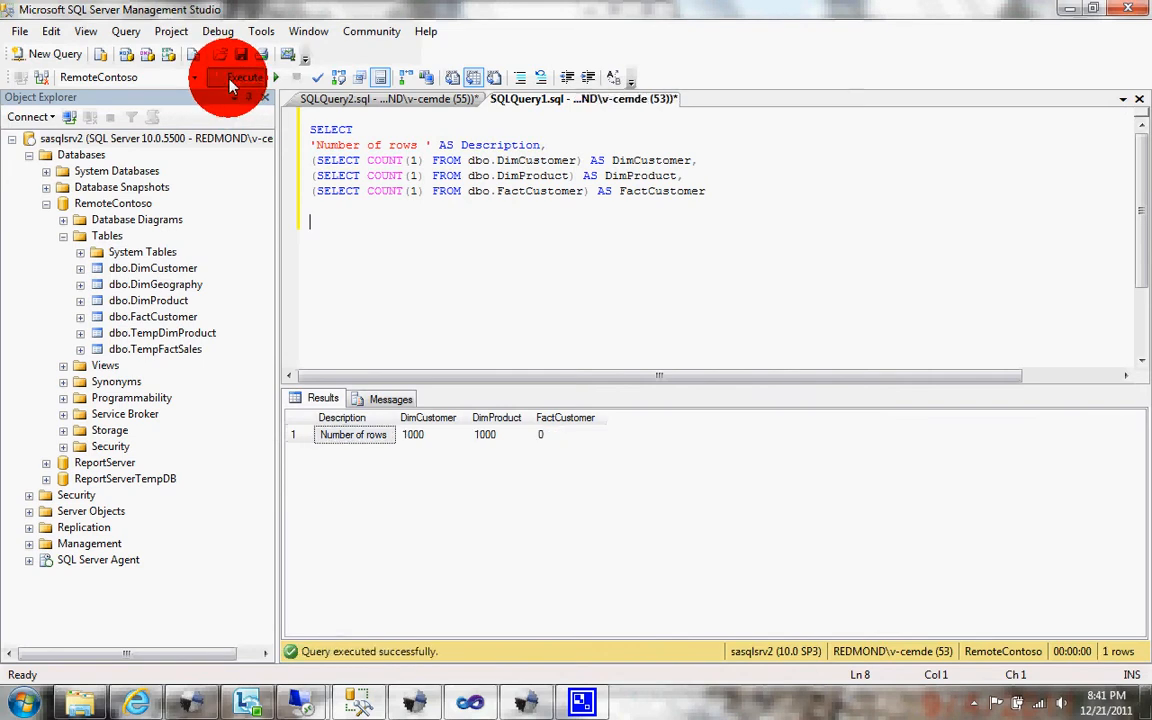
pyautogui.click(232, 80)
pyautogui.hotkey('alt', 'Tab')
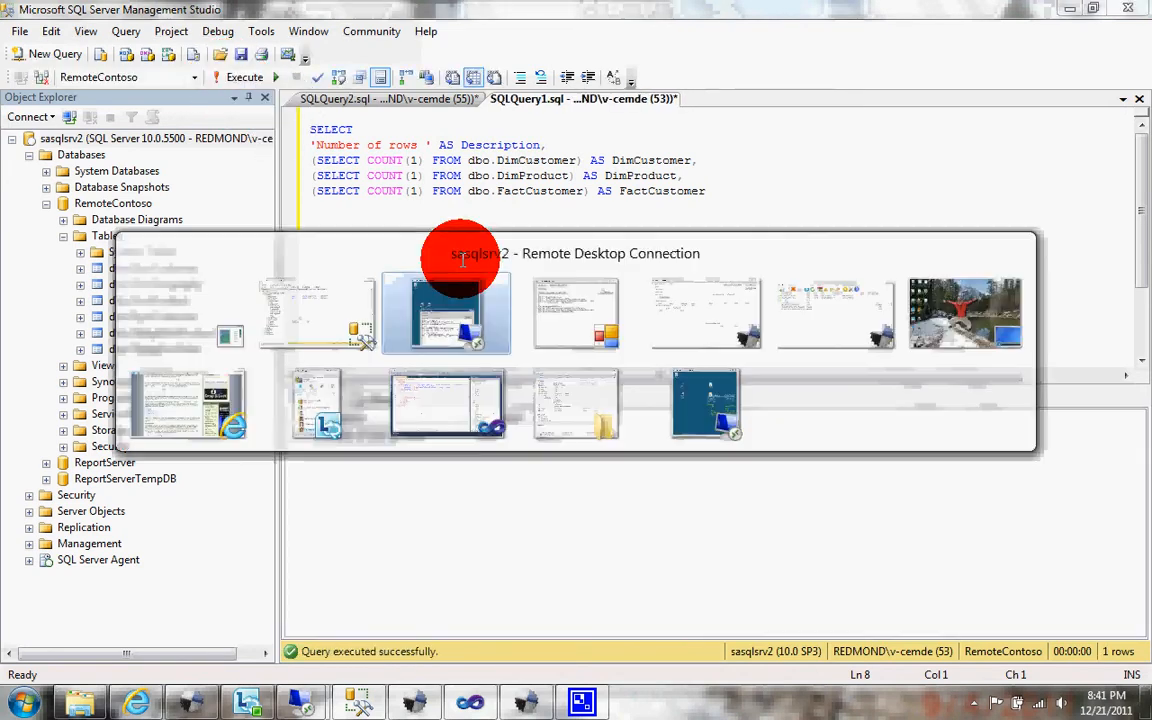
pyautogui.hotkey('alt', 'Tab')
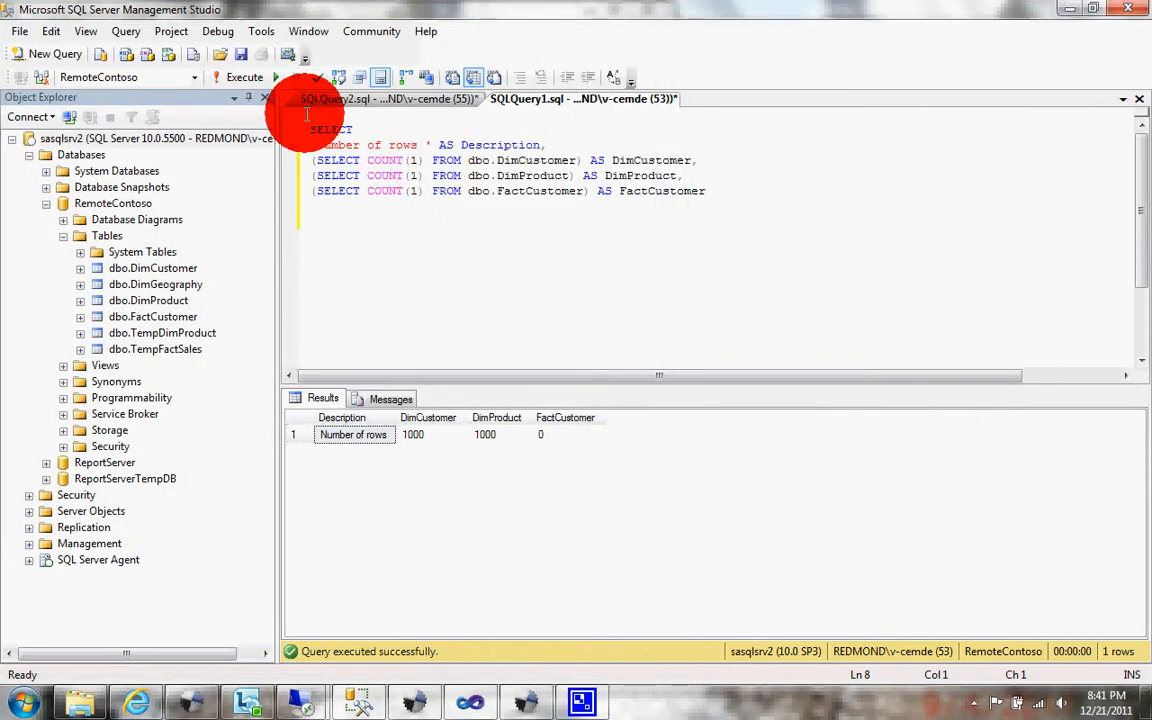
pyautogui.click(252, 85)
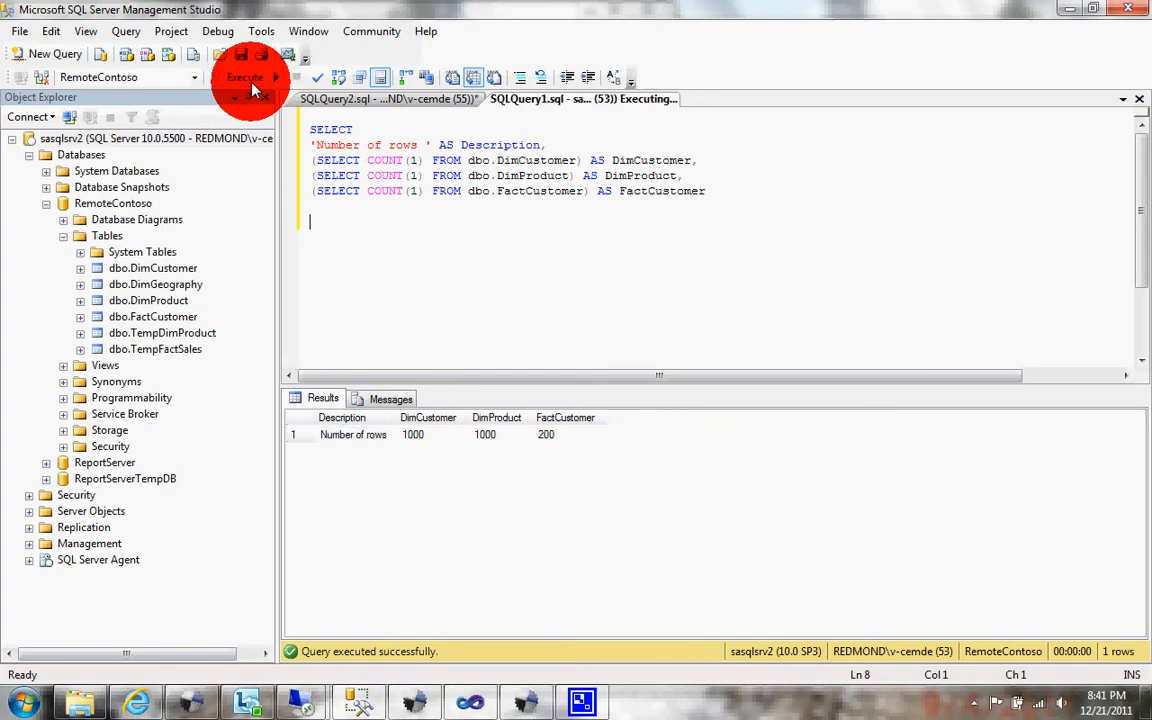
pyautogui.click(383, 168)
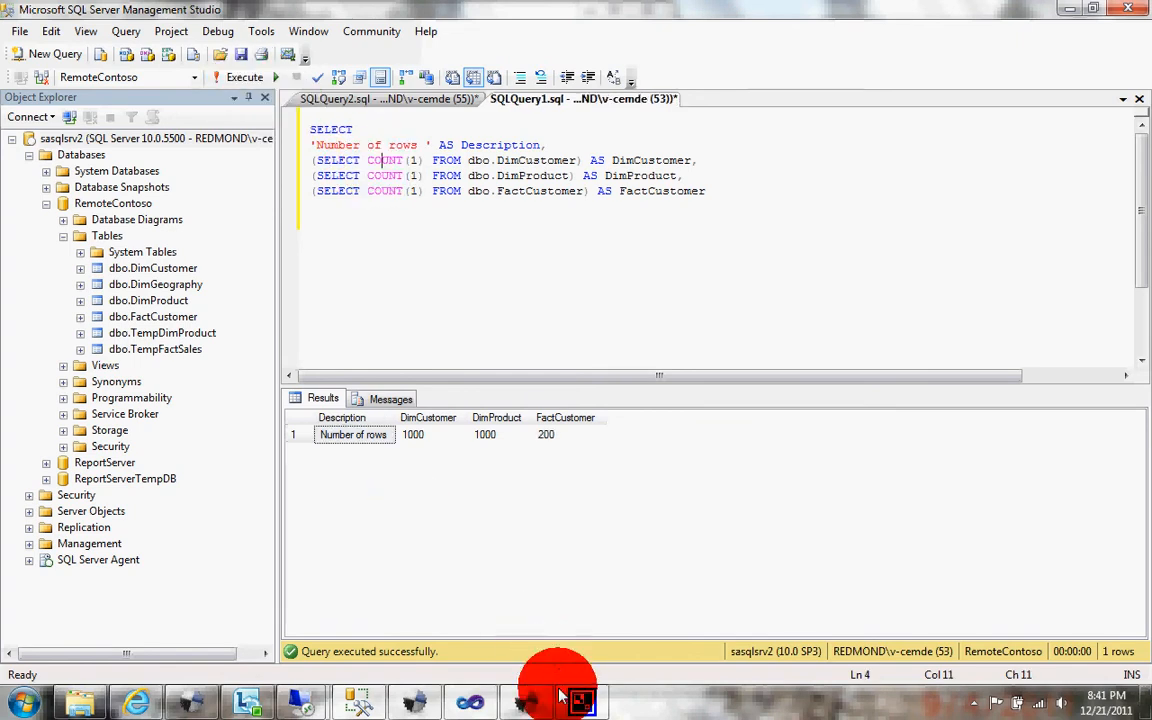
# Step: Switch to the Central ETL Controller, check the local ETL Worker's log, and stop the controller
pyautogui.click(526, 702)
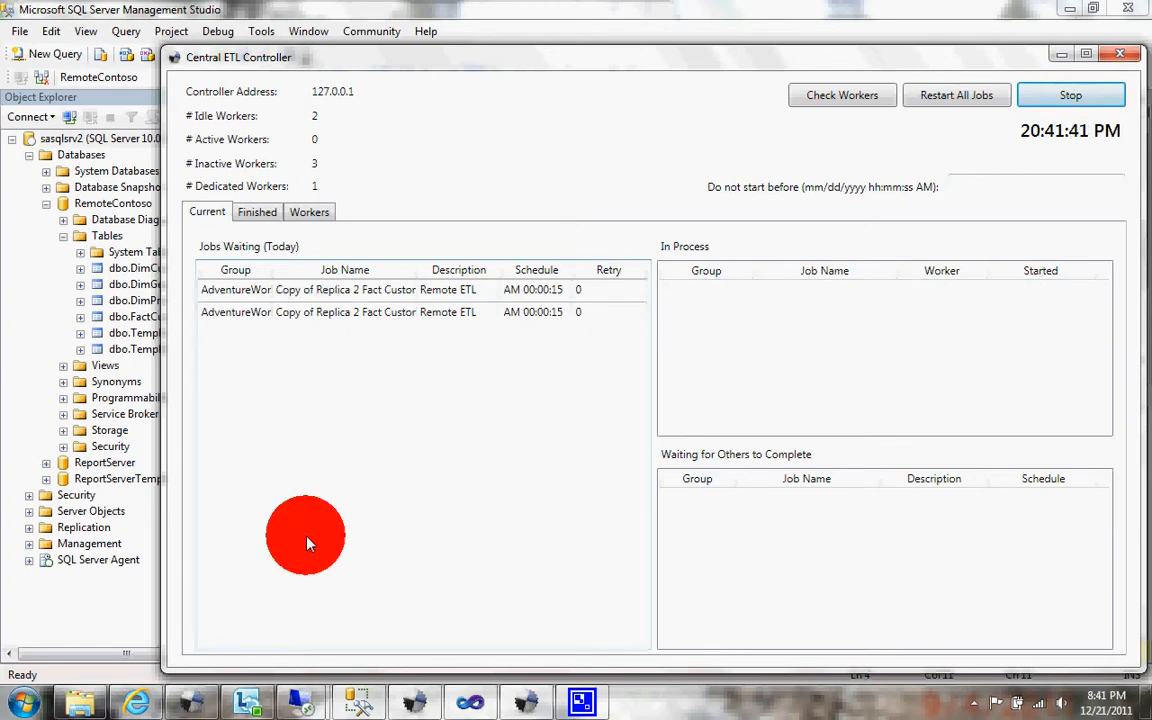
pyautogui.click(205, 700)
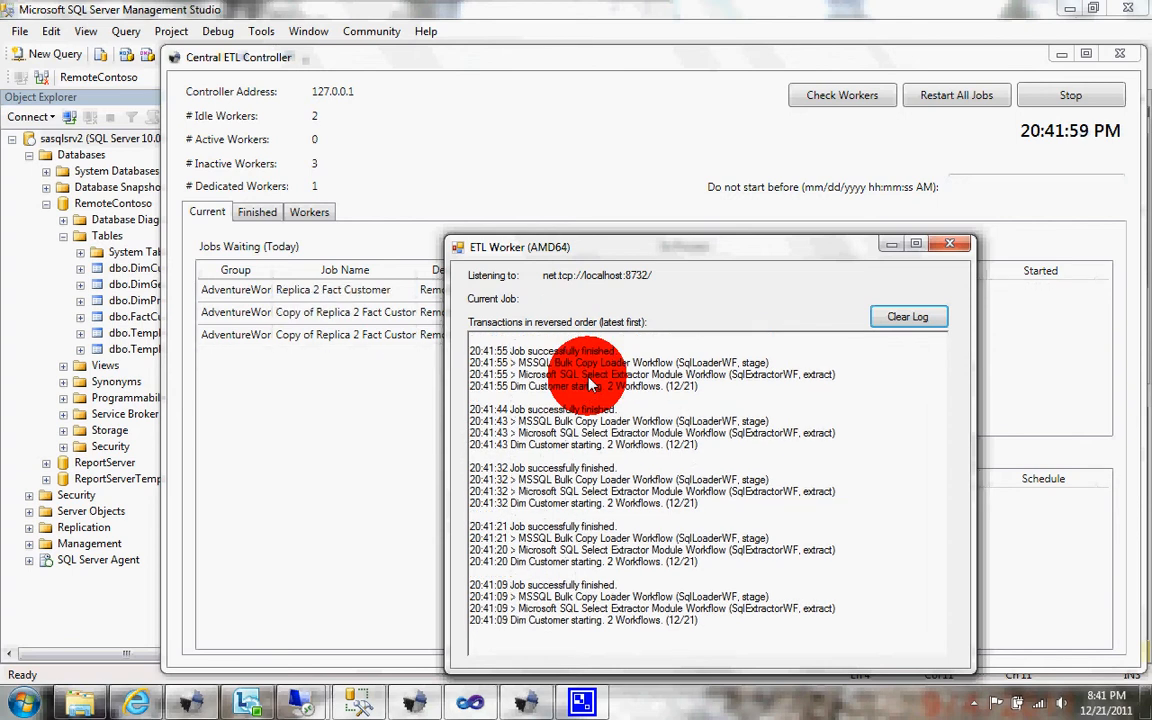
pyautogui.click(426, 390)
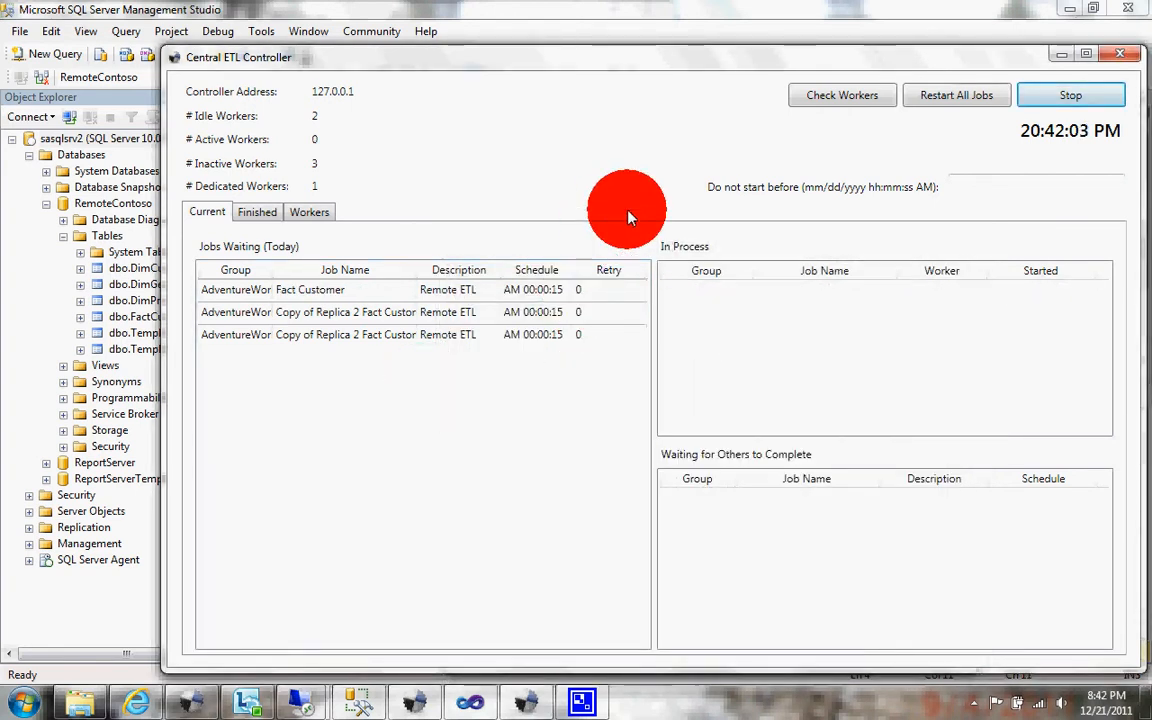
pyautogui.click(979, 106)
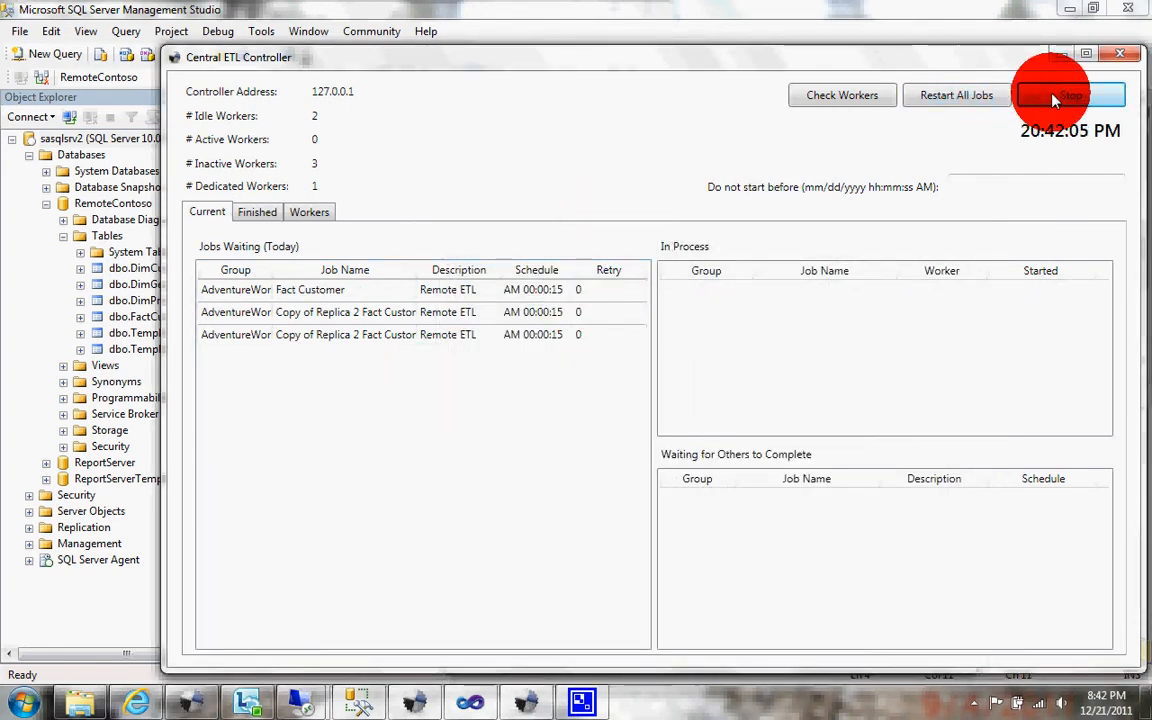
pyautogui.click(1055, 100)
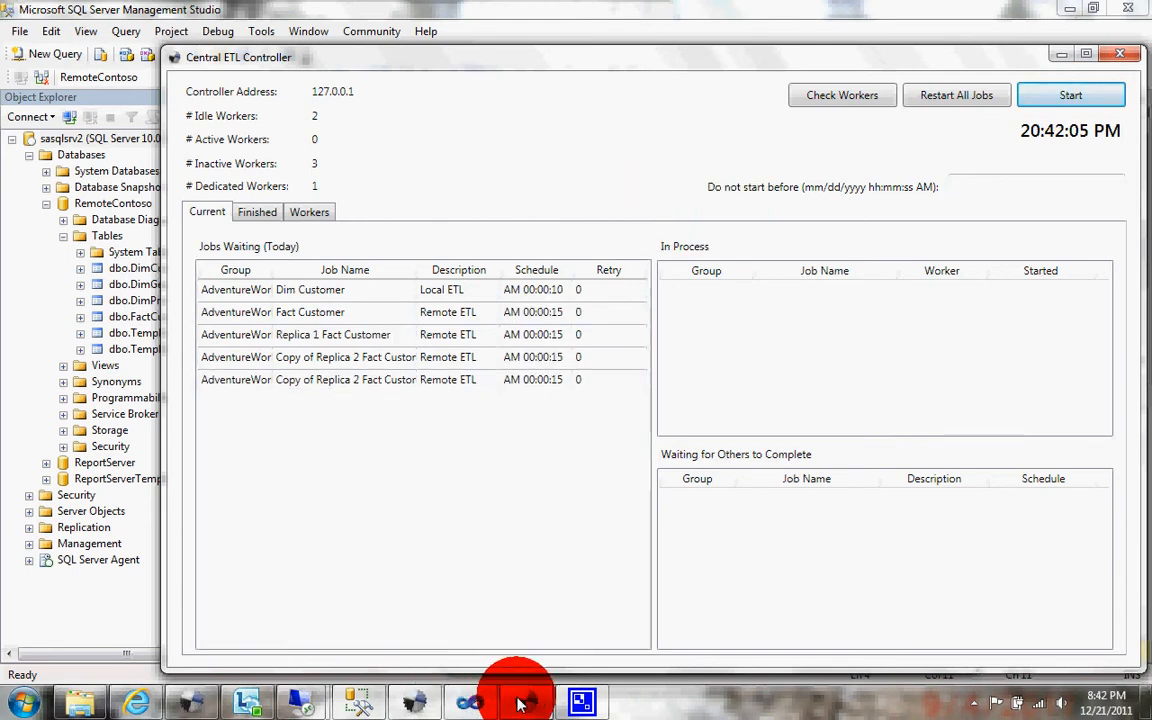
# Step: In the ETL Jobs list, make three duplicates of the last Copy of Replica 2 Fact Customer job
pyautogui.click(410, 703)
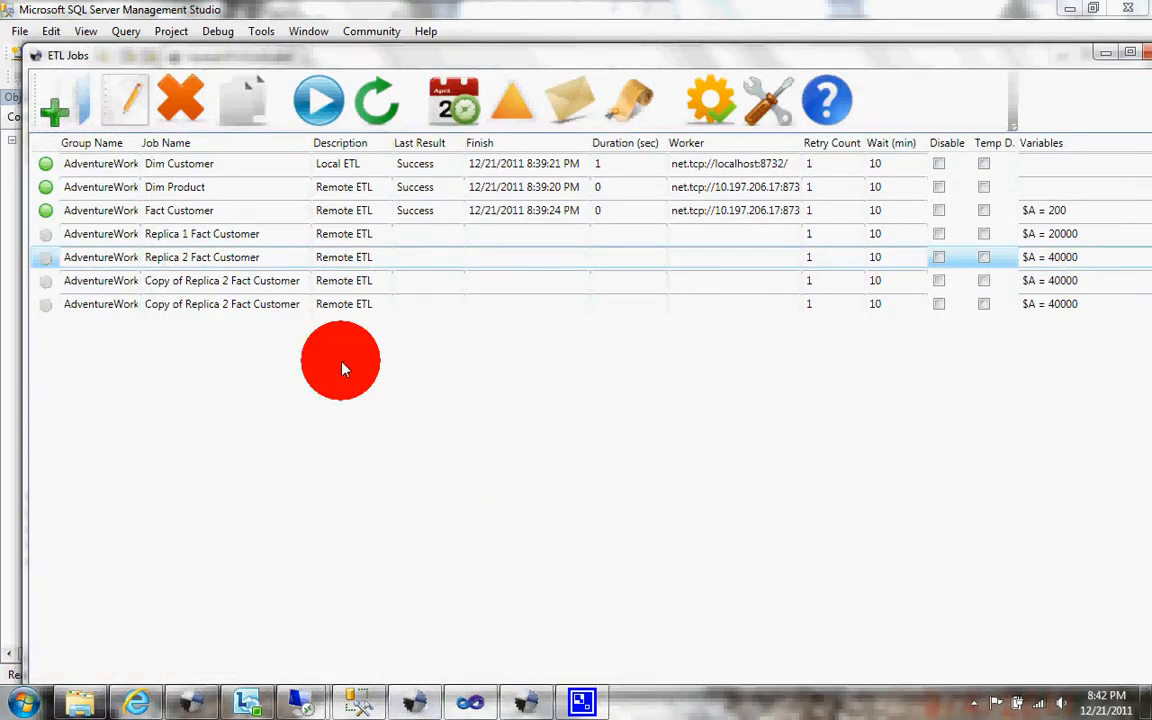
pyautogui.click(283, 304)
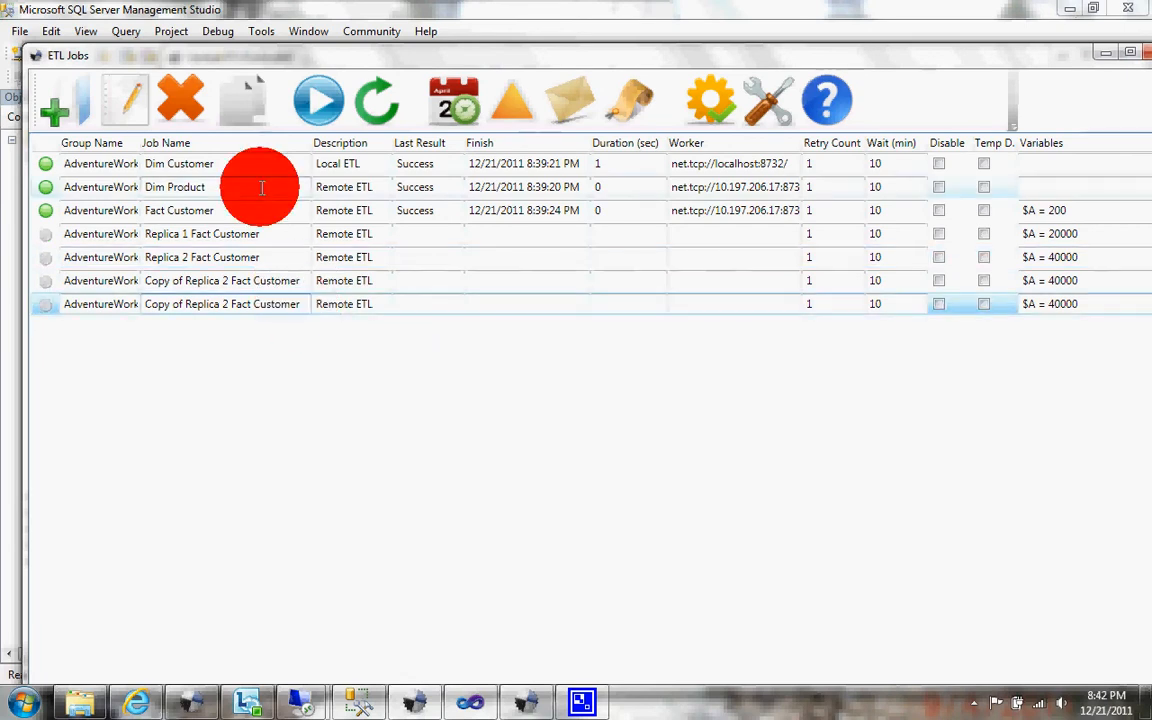
pyautogui.click(245, 104)
pyautogui.click(246, 107)
pyautogui.click(246, 107)
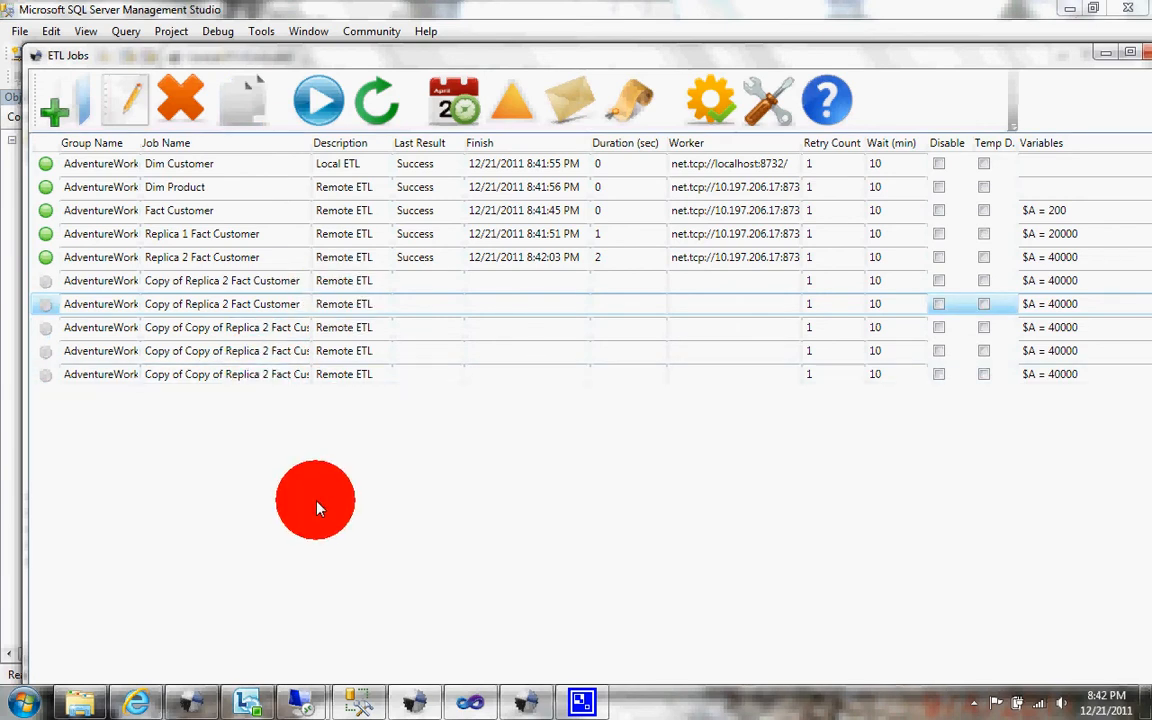
# Step: Switch to the sasqlsrv2 remote desktop and launch ETL_Worker 2
pyautogui.moveTo(302, 700)
pyautogui.click(290, 617)
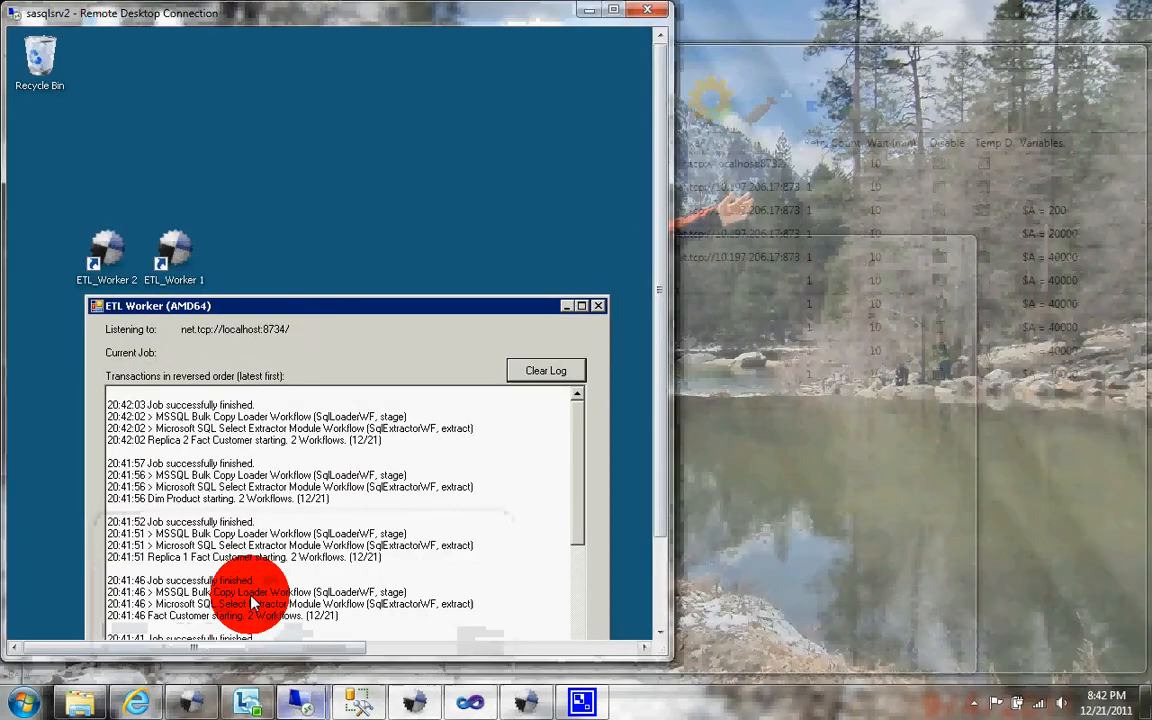
pyautogui.doubleClick(110, 264)
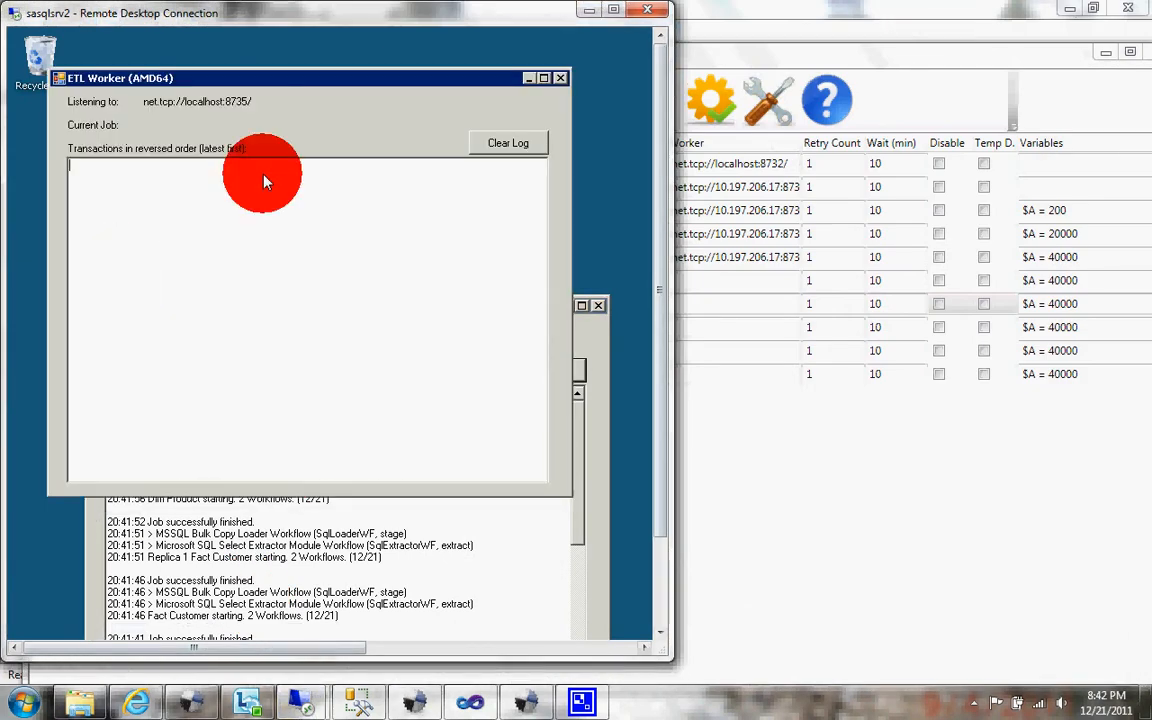
# Step: Move the sasqlsrv2 ETL Worker window aside, unlock the savant remote desktop with the account password, and launch an ETL Worker there
pyautogui.moveTo(342, 75); pyautogui.dragTo(396, 49)
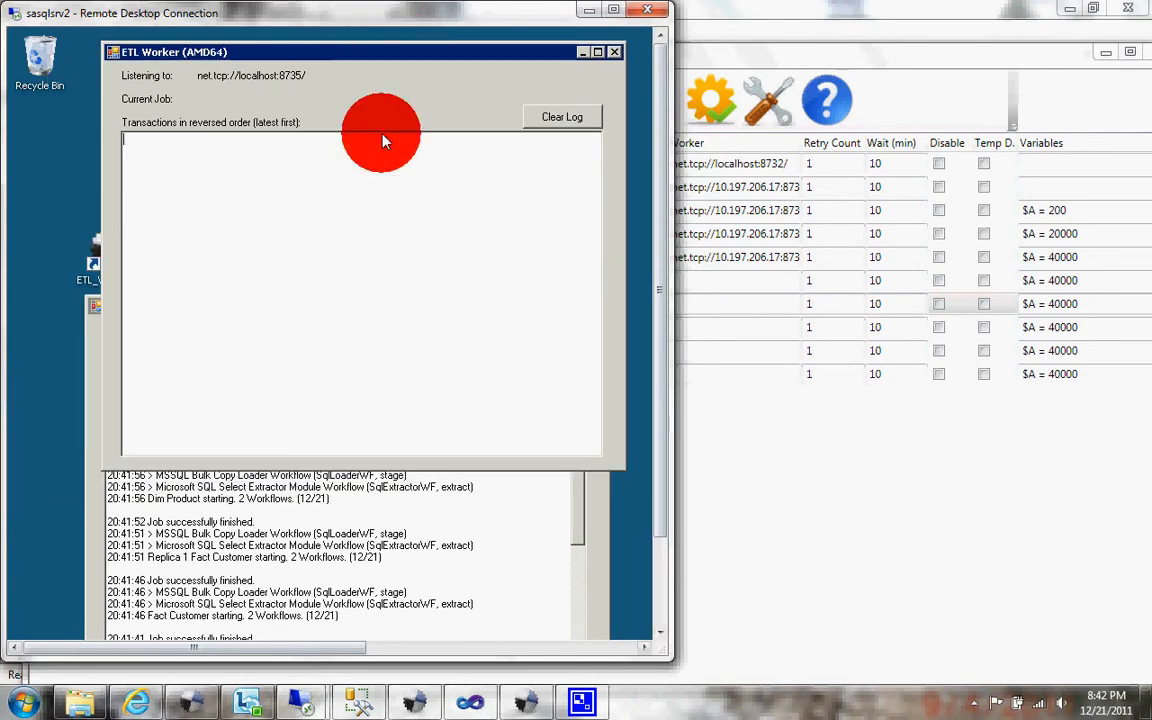
pyautogui.moveTo(302, 703)
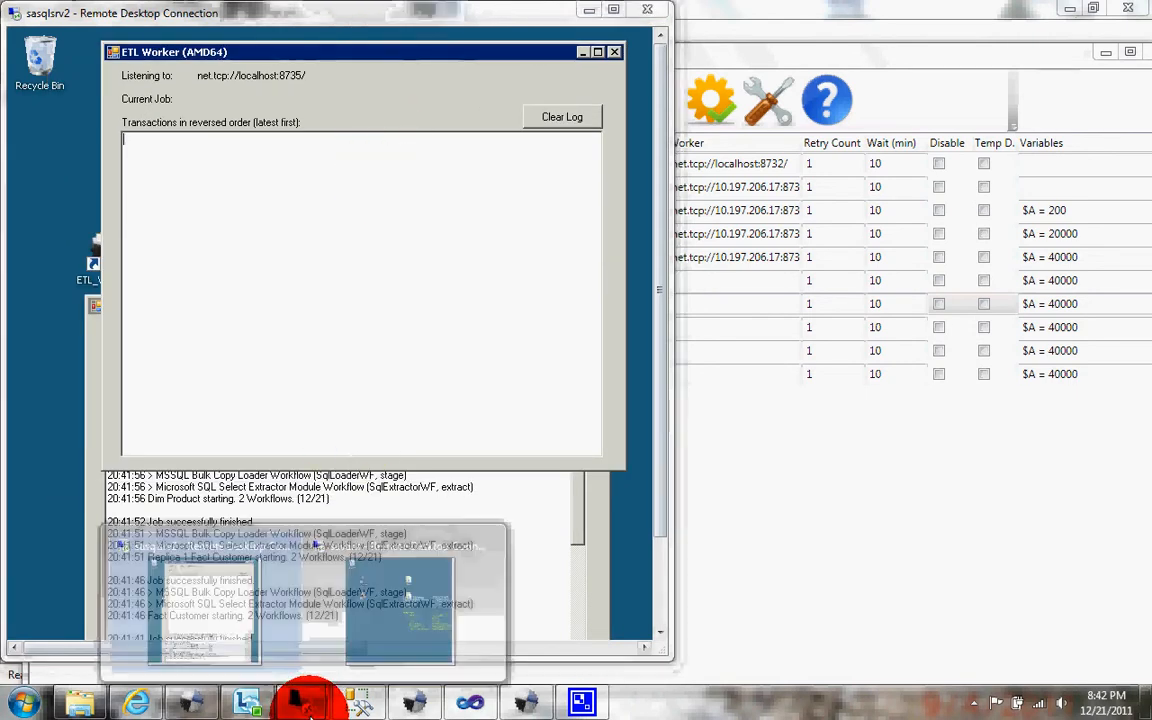
pyautogui.moveTo(408, 594)
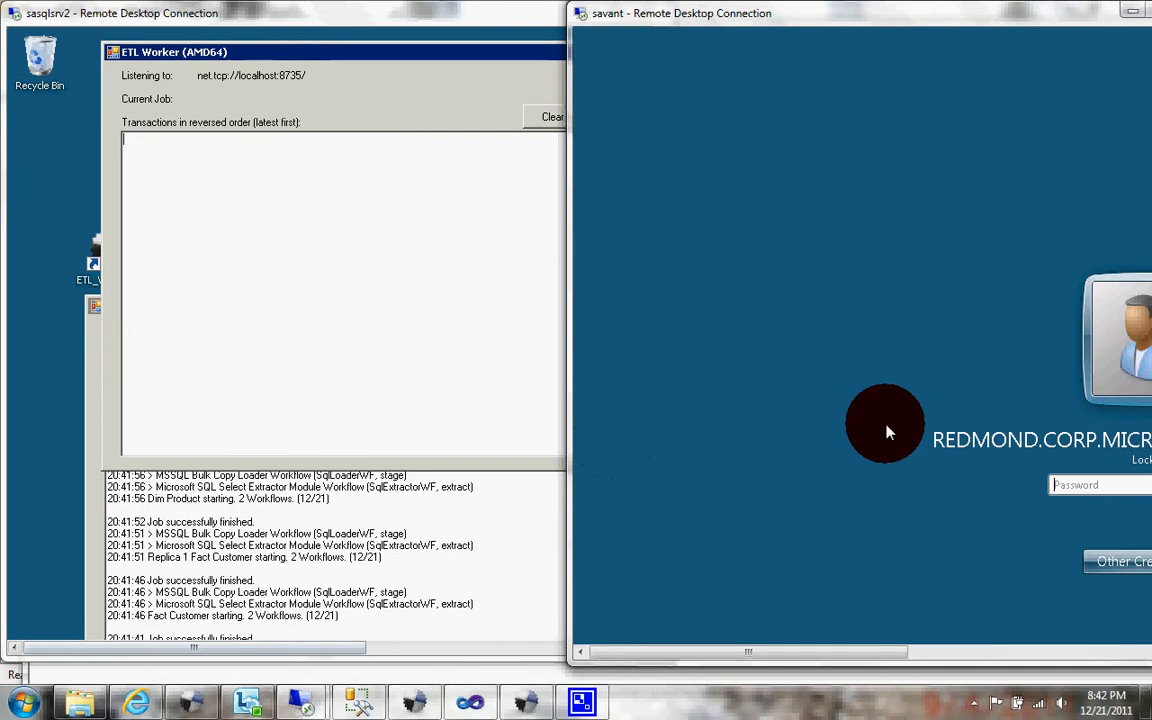
pyautogui.write('***********')
pyautogui.press('Return')
pyautogui.doubleClick(672, 256)
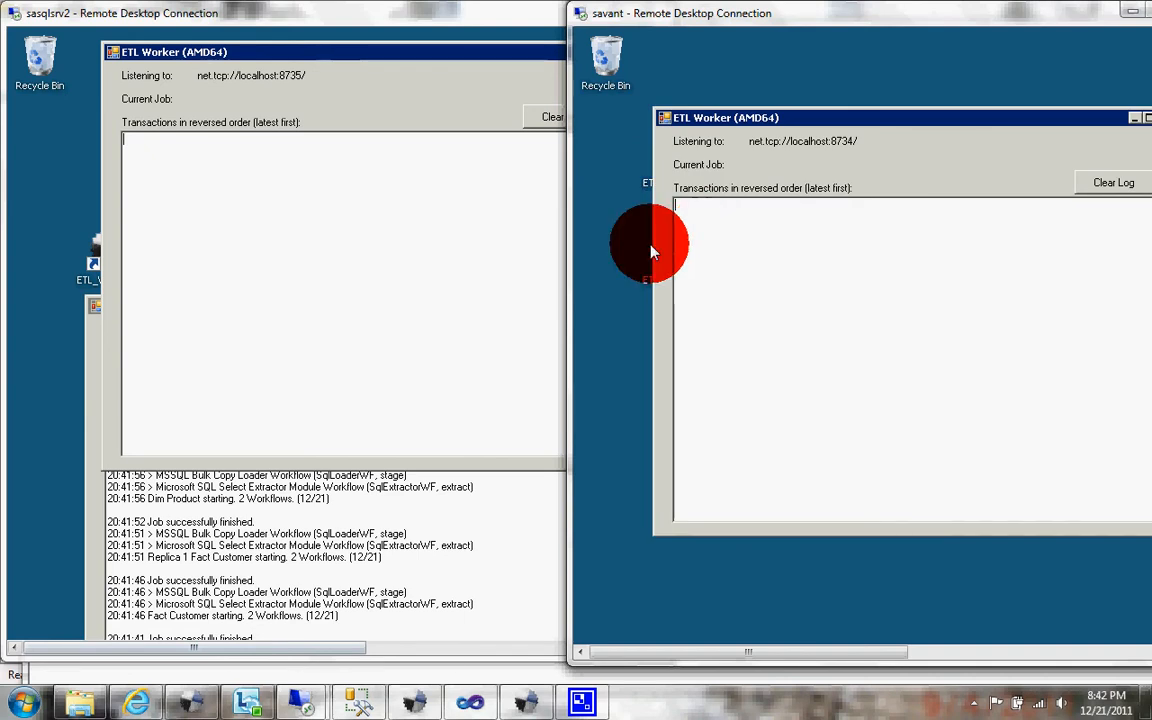
pyautogui.click(700, 118)
pyautogui.moveTo(713, 122); pyautogui.dragTo(677, 118)
# Step: Start the Central ETL Controller, stop it to recheck the available workers, and start it again
pyautogui.click(462, 703)
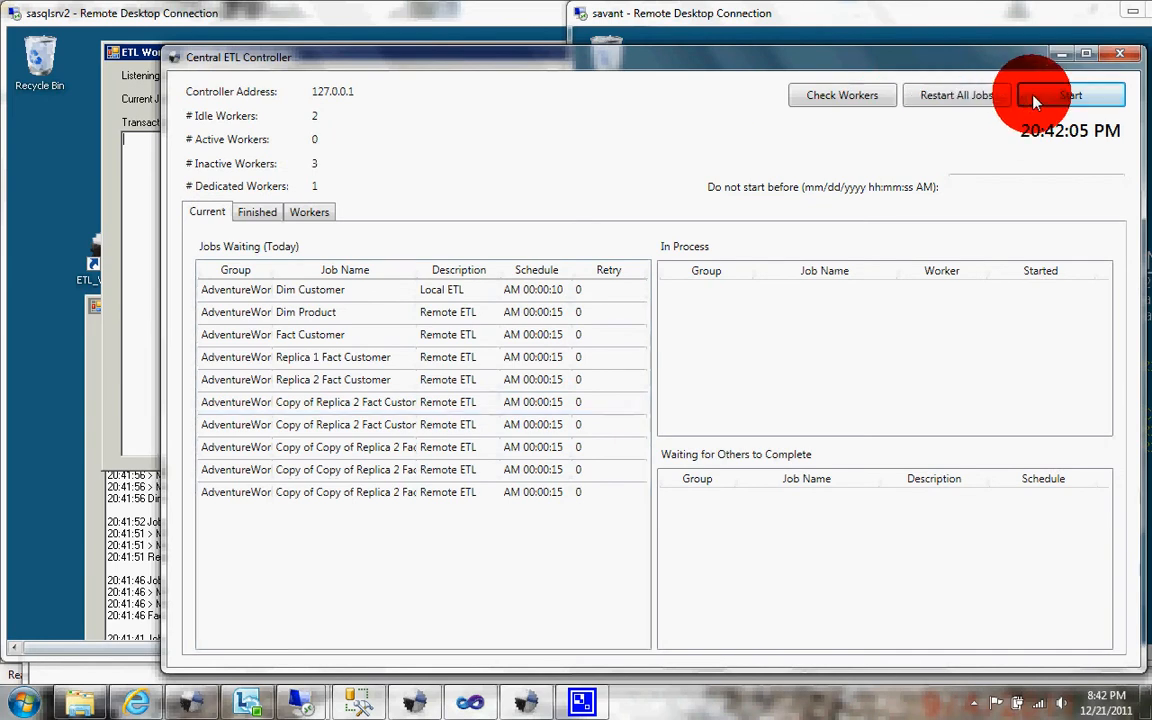
pyautogui.click(1022, 101)
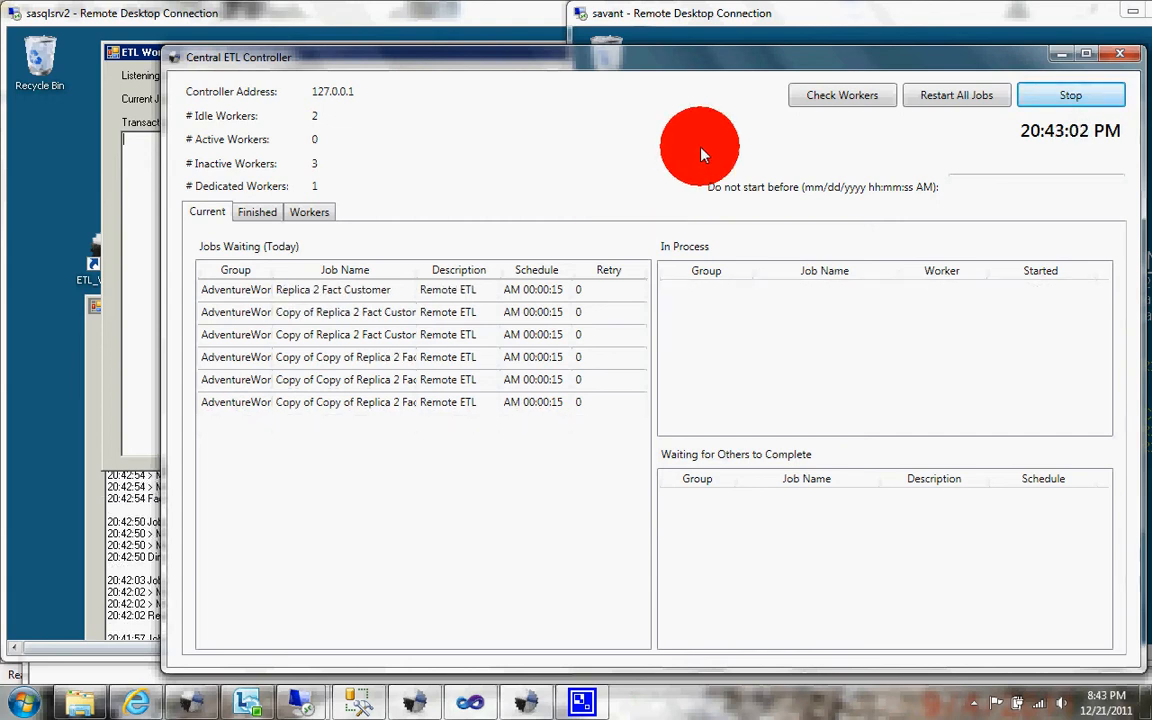
pyautogui.click(1050, 100)
pyautogui.click(838, 98)
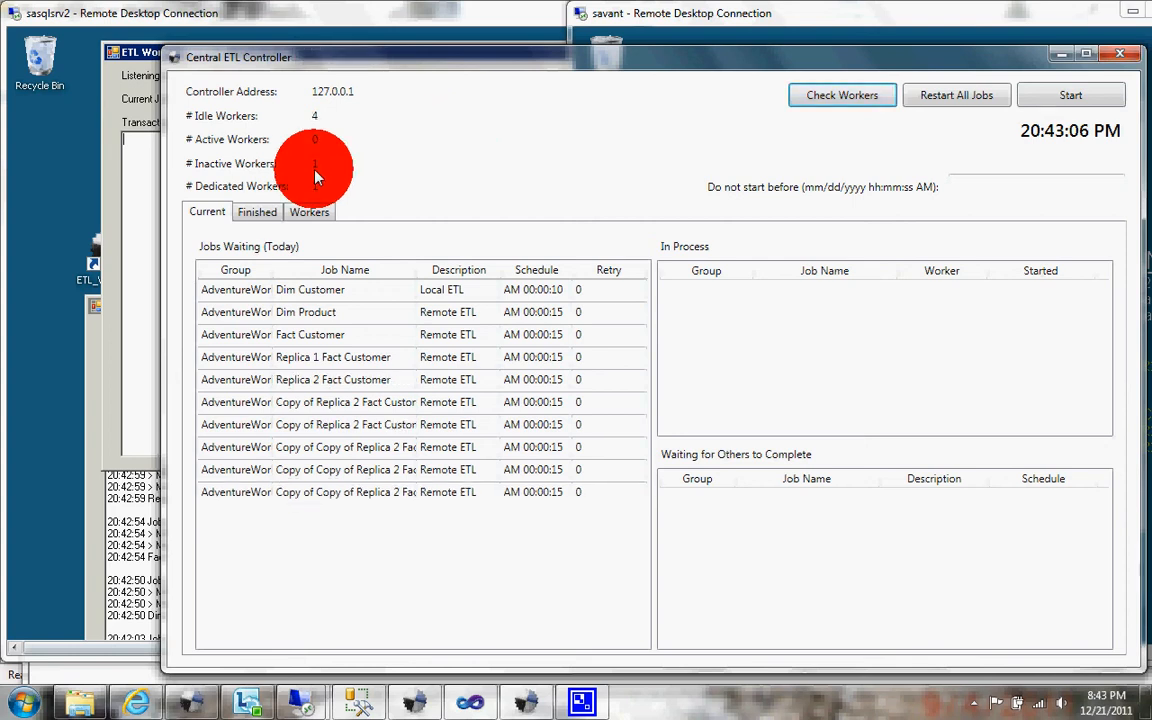
pyautogui.click(1045, 94)
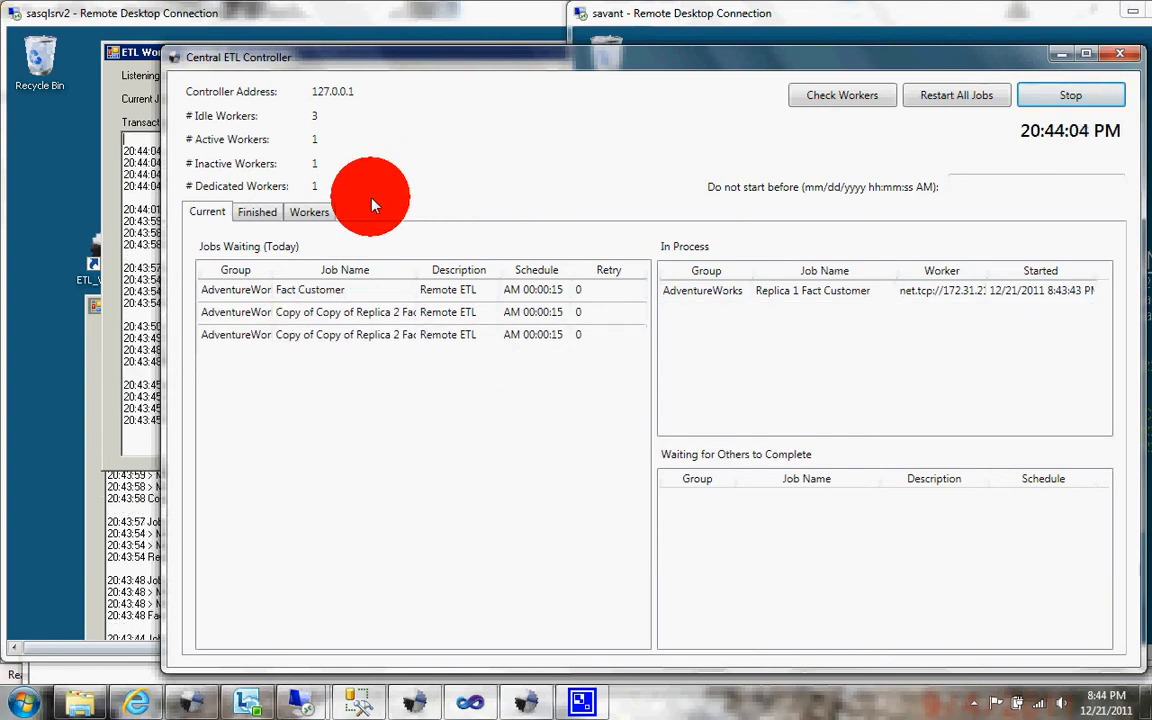
# Step: Check the ETL Worker's log on the savant remote desktop and return to the Central ETL Controller
pyautogui.click(632, 18)
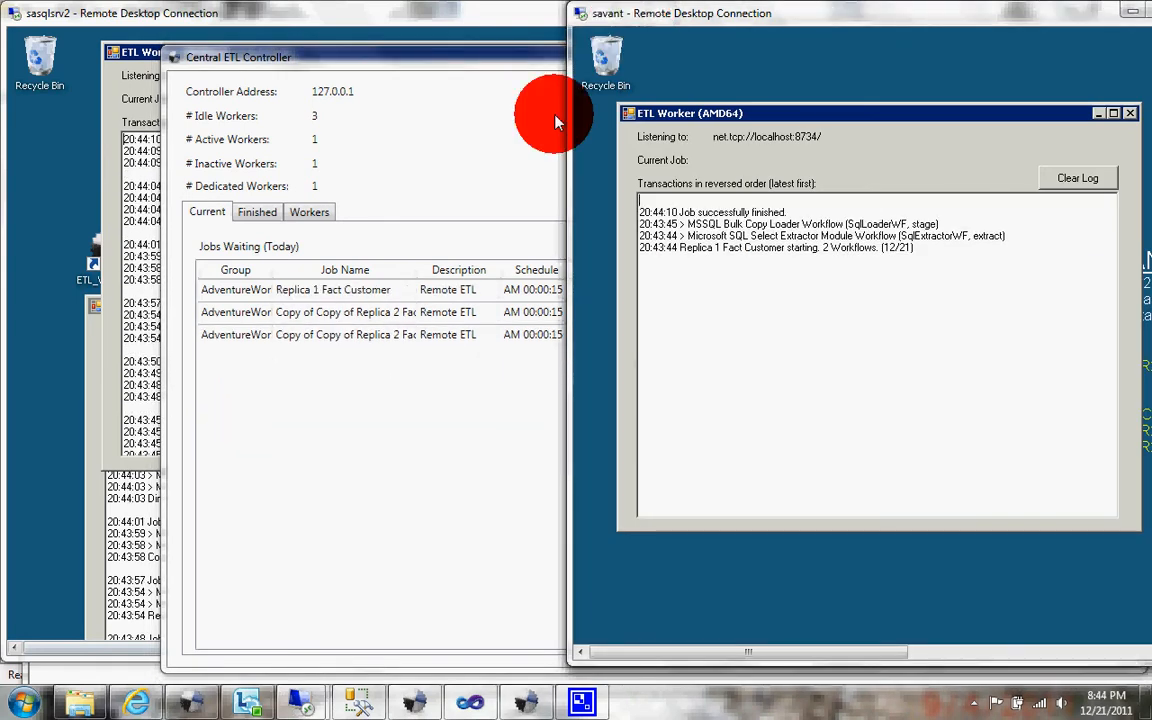
pyautogui.click(511, 148)
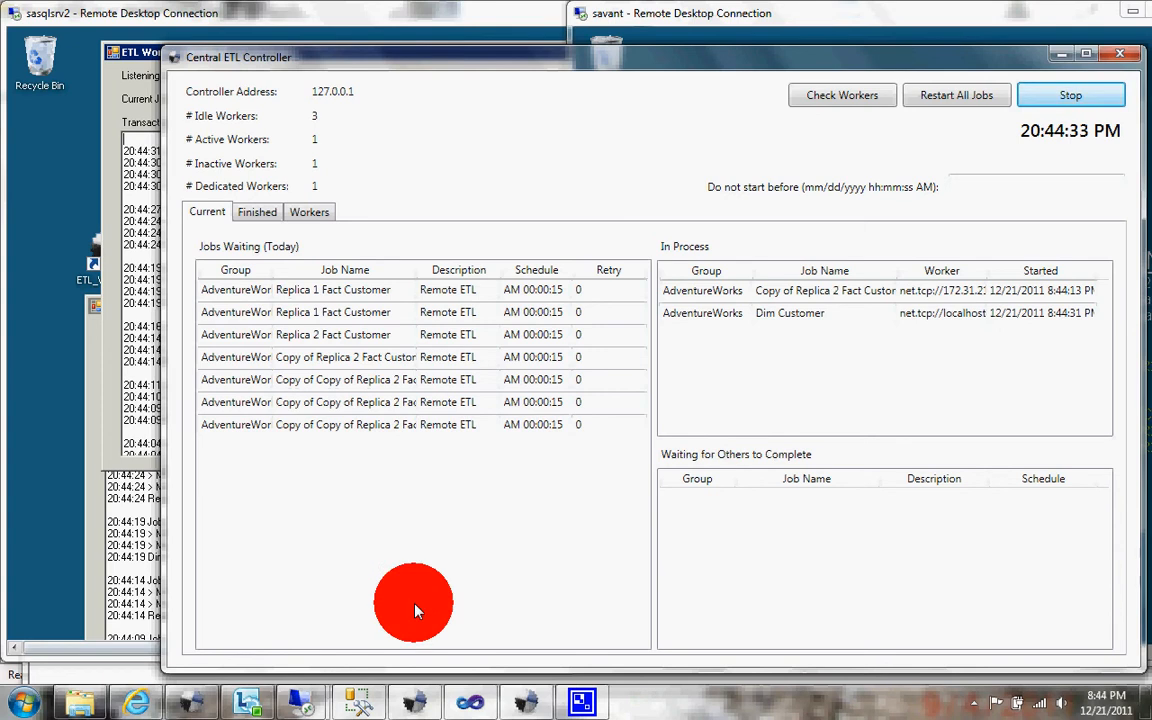
# Step: In the ETL Jobs list, view the run history of the second Copy of Copy of Replica 2 Fact Customer job
pyautogui.click(412, 699)
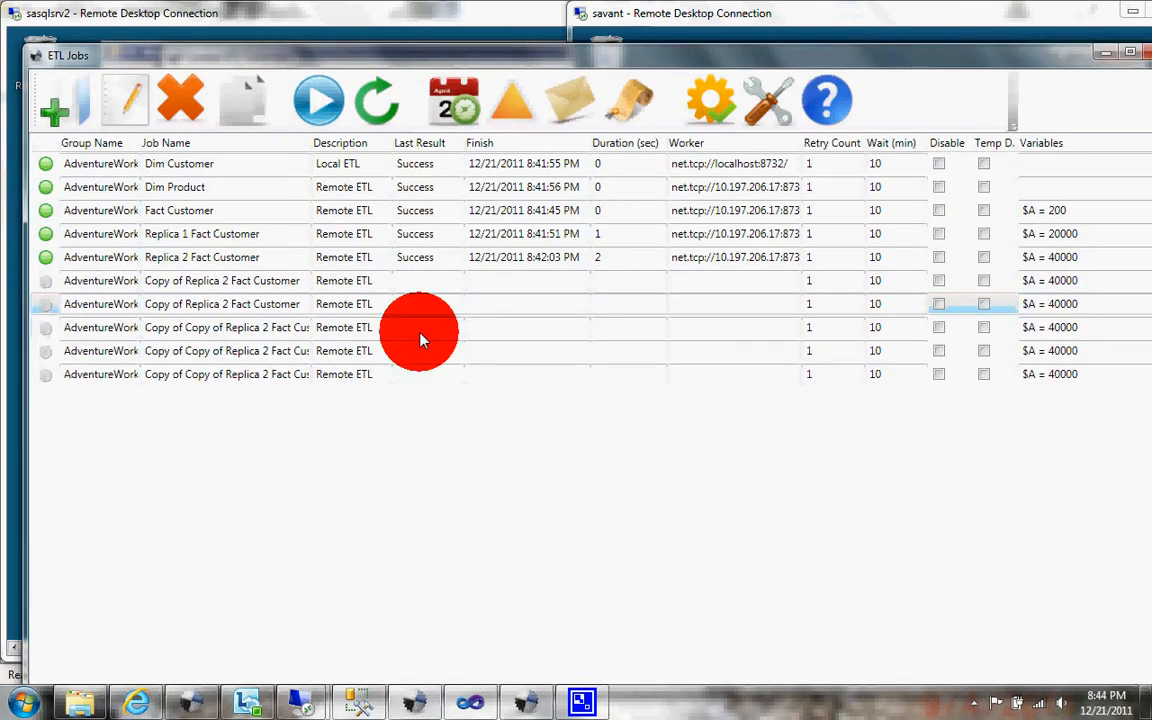
pyautogui.click(320, 351)
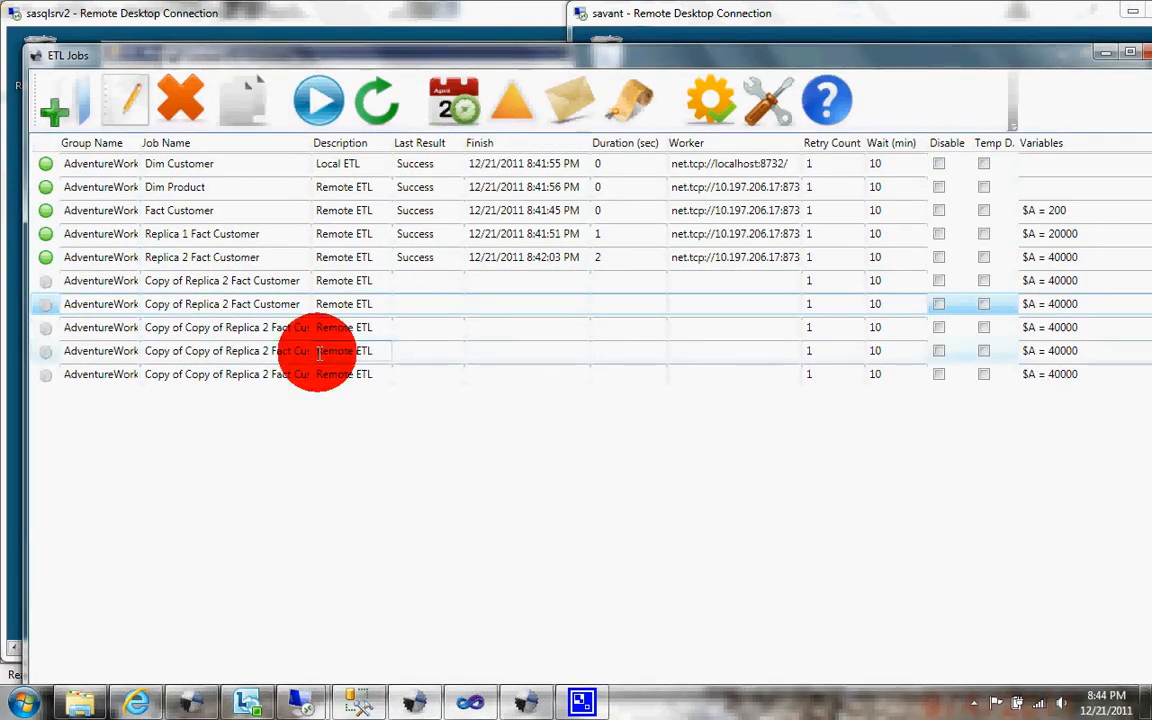
pyautogui.click(620, 108)
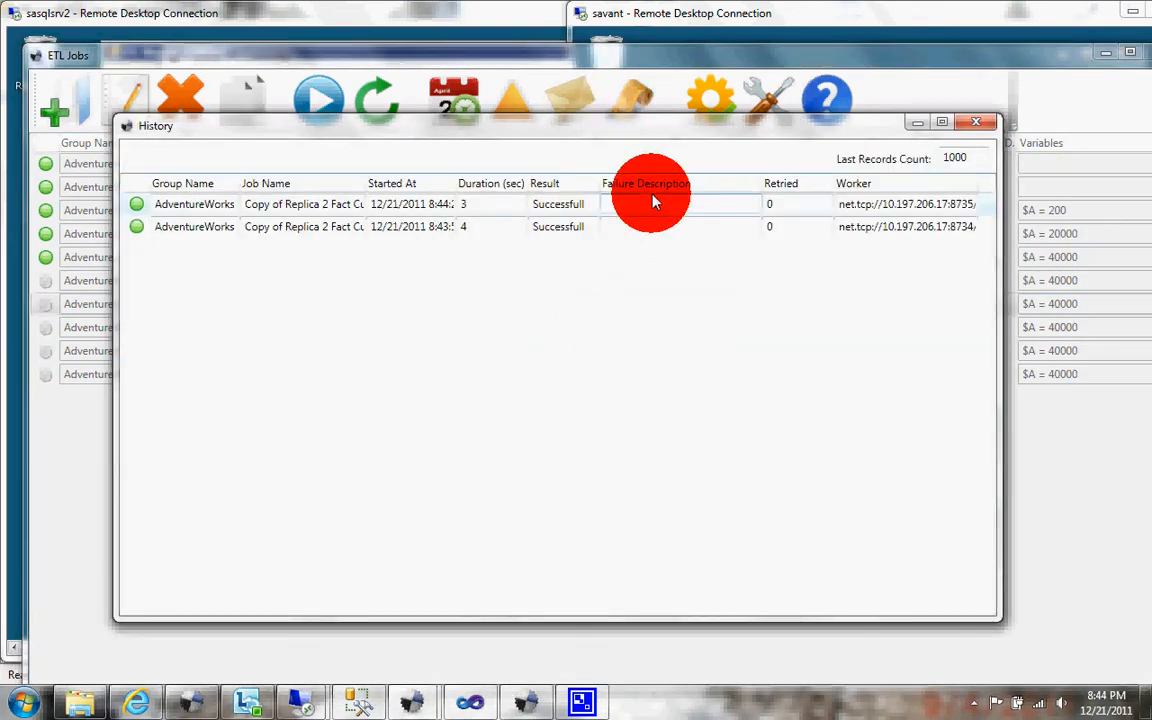
pyautogui.click(978, 125)
pyautogui.click(522, 350)
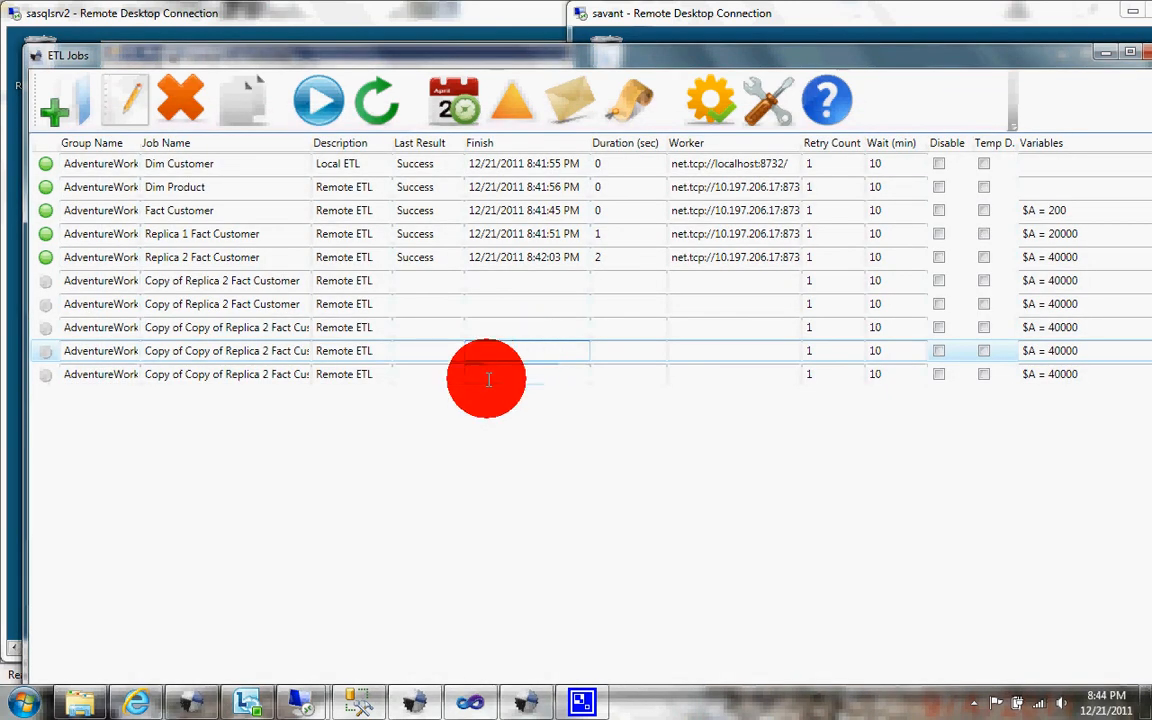
# Step: In the Central ETL Controller, review the successfully finished jobs and the list of workers
pyautogui.click(500, 695)
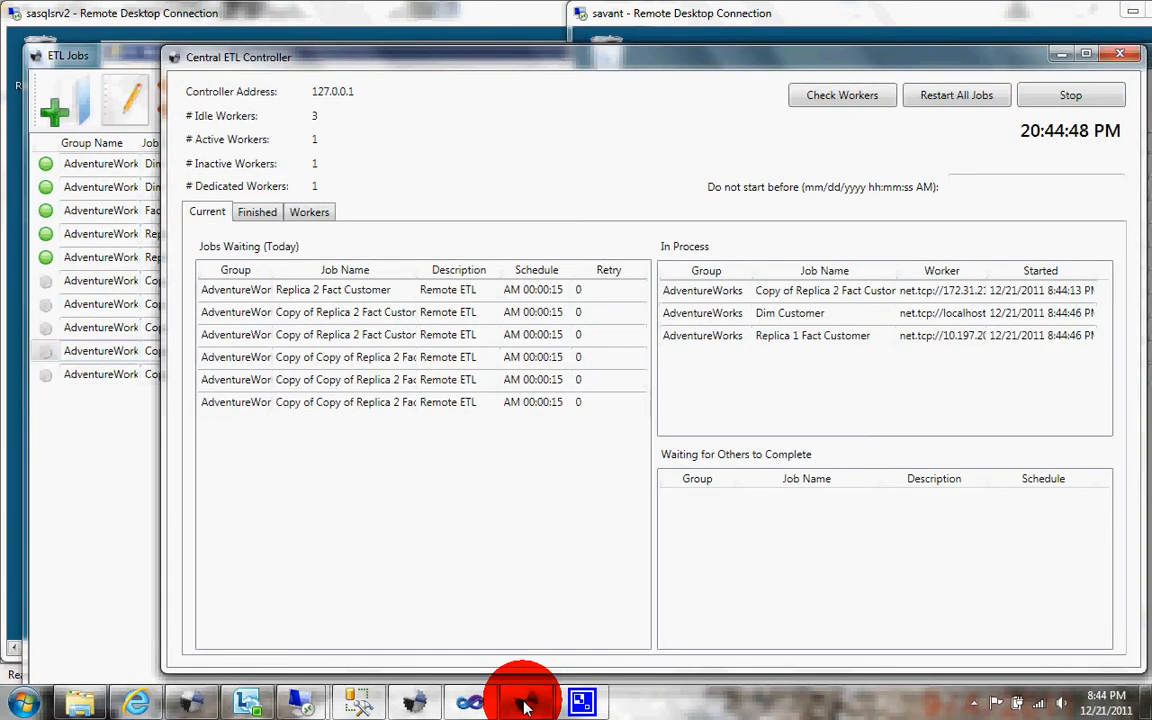
pyautogui.click(275, 220)
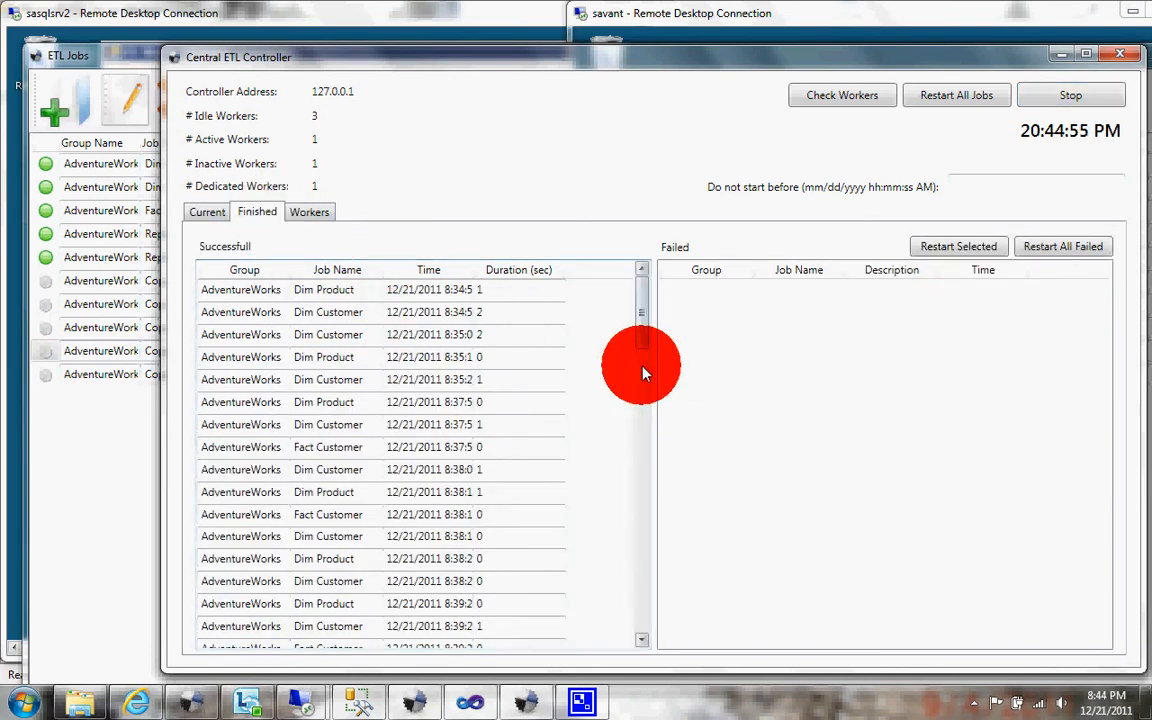
pyautogui.moveTo(643, 300); pyautogui.dragTo(682, 331)
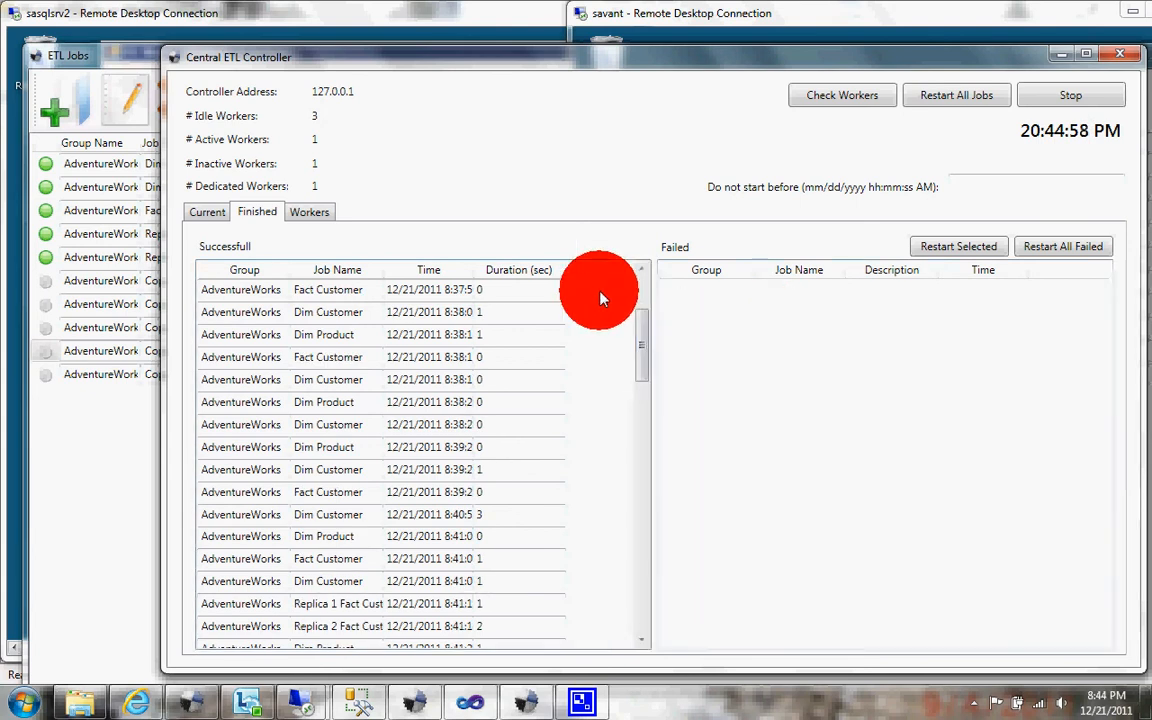
pyautogui.click(312, 212)
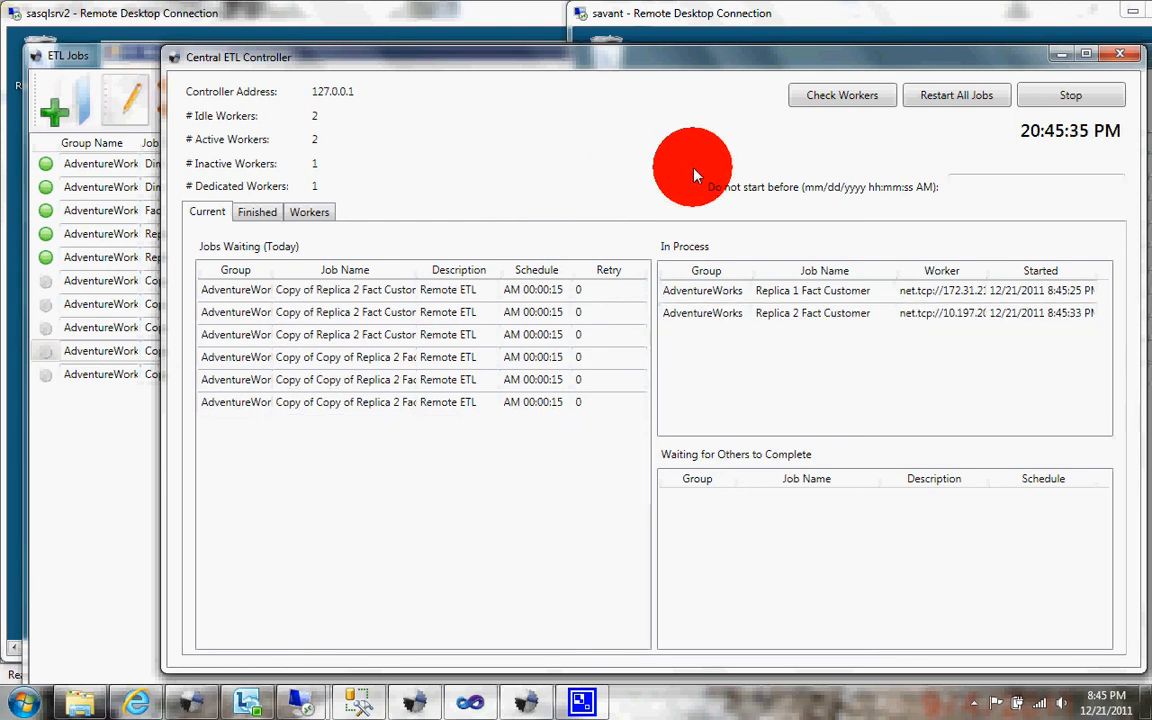
# Step: Bring up the ETL Jobs list again
pyautogui.moveTo(408, 700)
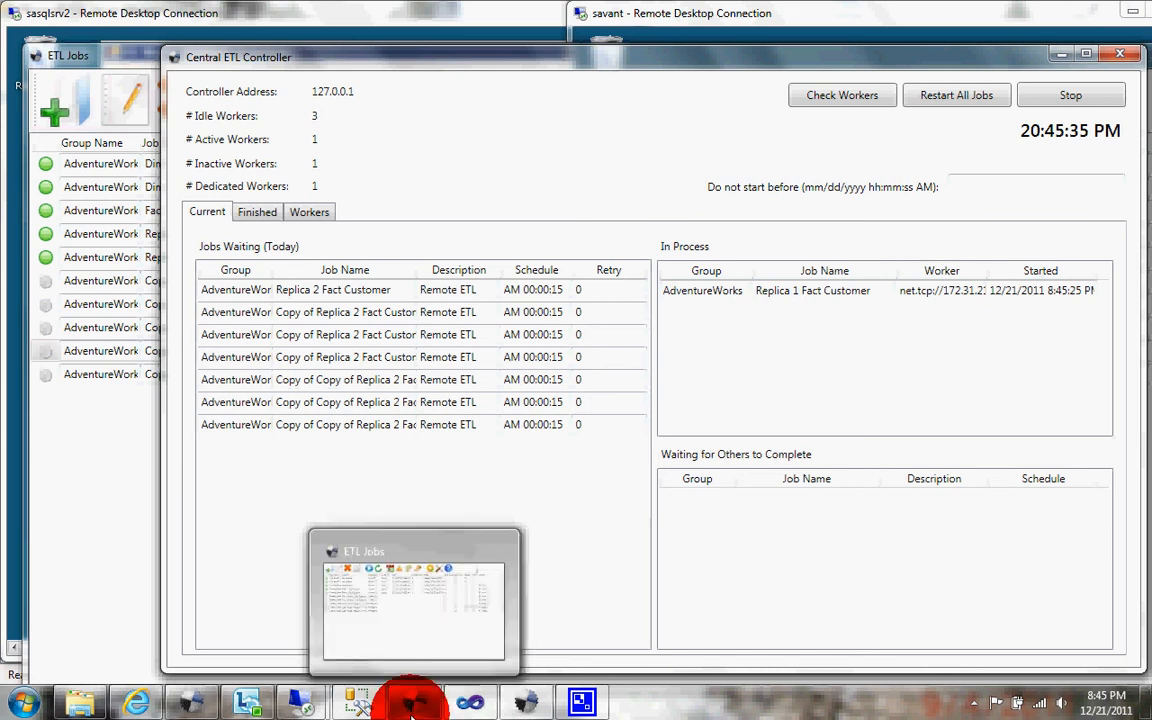
pyautogui.click(414, 700)
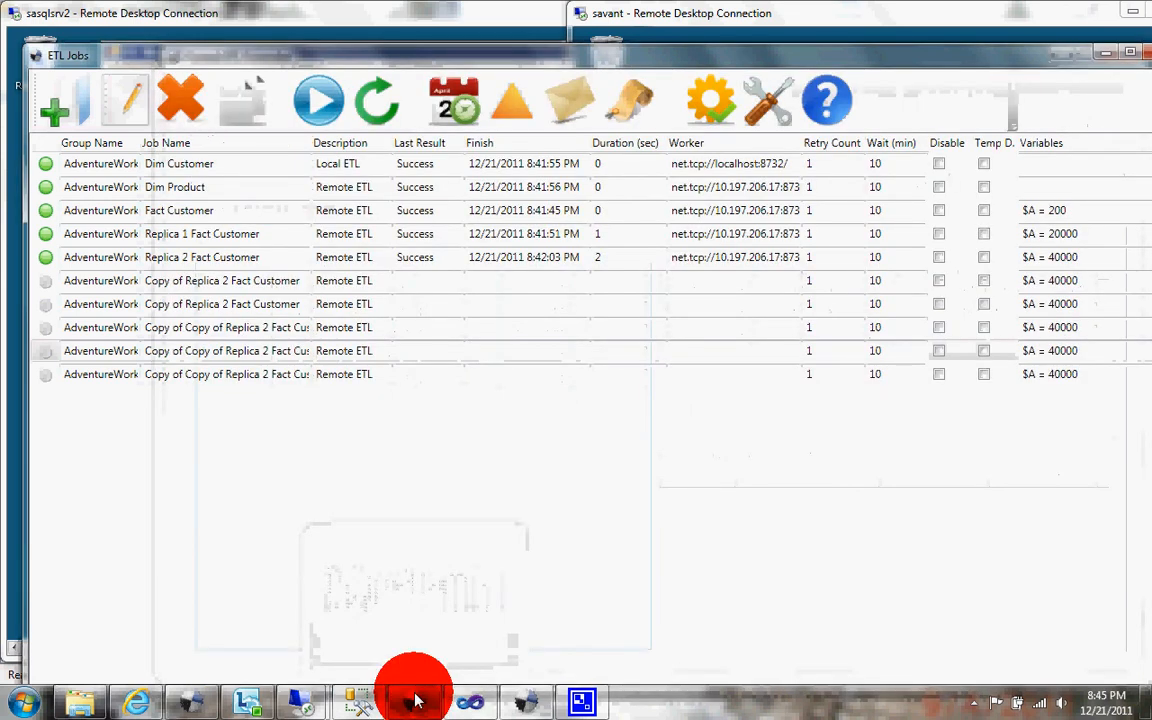